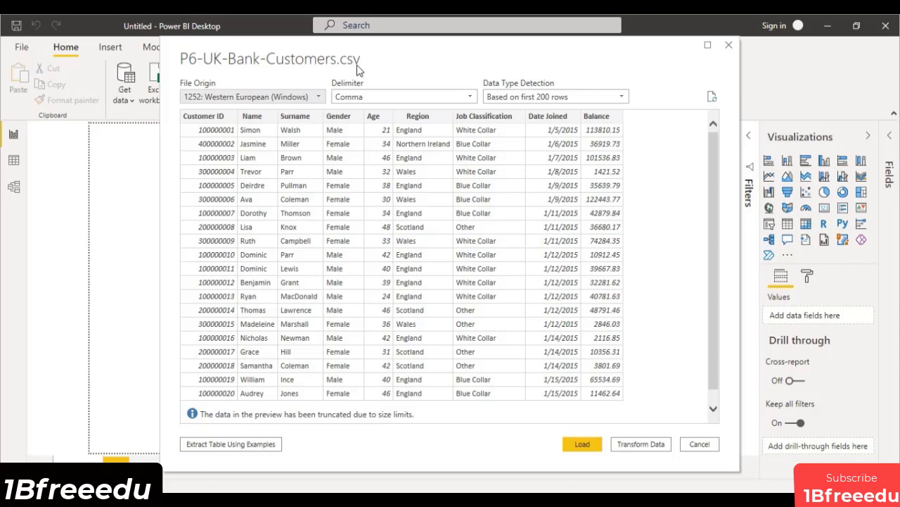
Open the P6-UK-Bank-Customers.csv data in Power Query Editor for transformation instead of loading it directly.
{"action": "left_click_drag", "start_coordinate": [360, 61], "coordinate": [538, 91]}
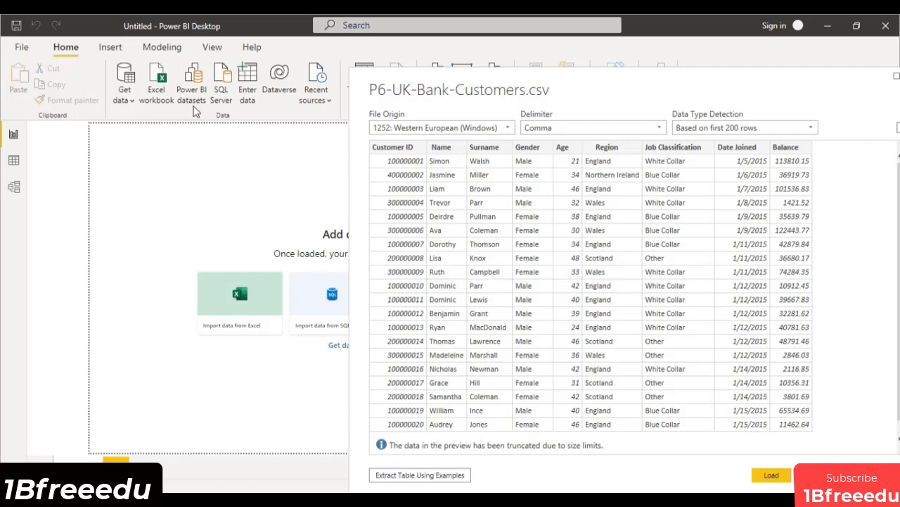
{"action": "left_click_drag", "start_coordinate": [519, 92], "coordinate": [341, 58]}
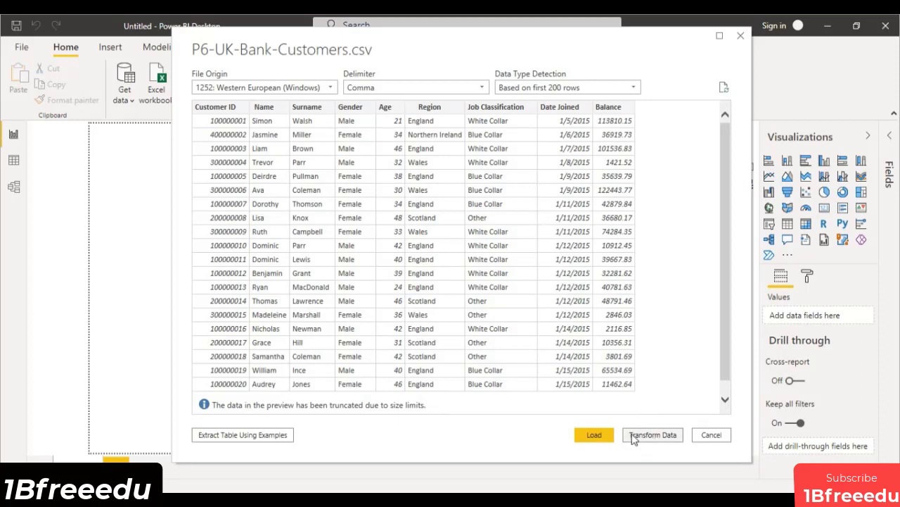
{"action": "left_click", "coordinate": [670, 438]}
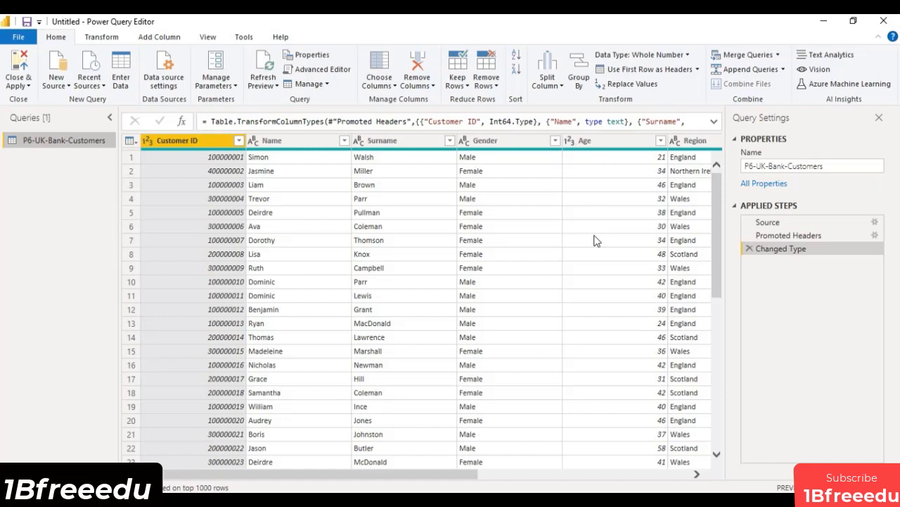
Try removing the Customer ID column, and undo it by deleting the resulting applied step.
{"action": "left_click", "coordinate": [192, 147]}
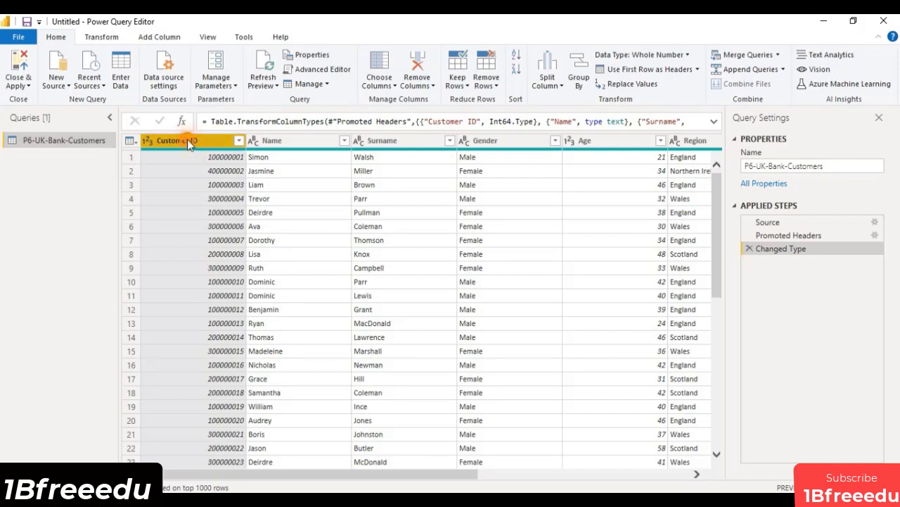
{"action": "right_click", "coordinate": [187, 140]}
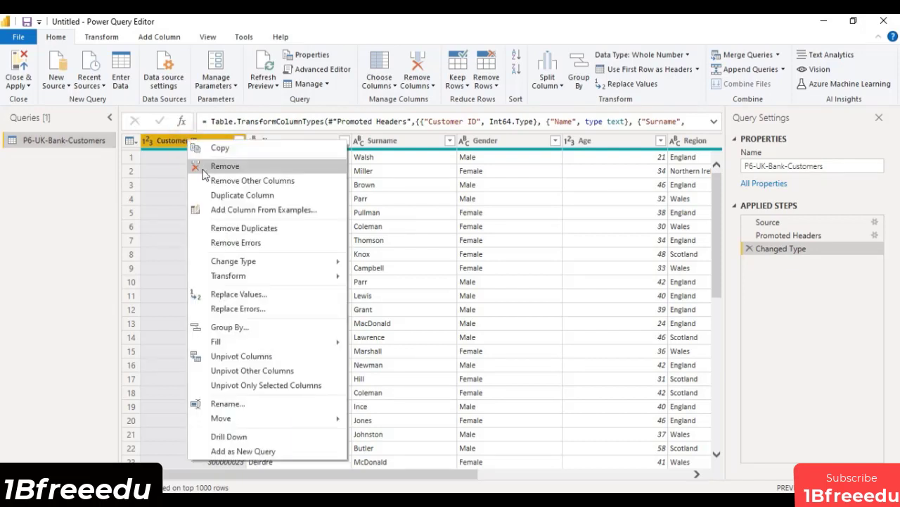
{"action": "left_click", "coordinate": [82, 191]}
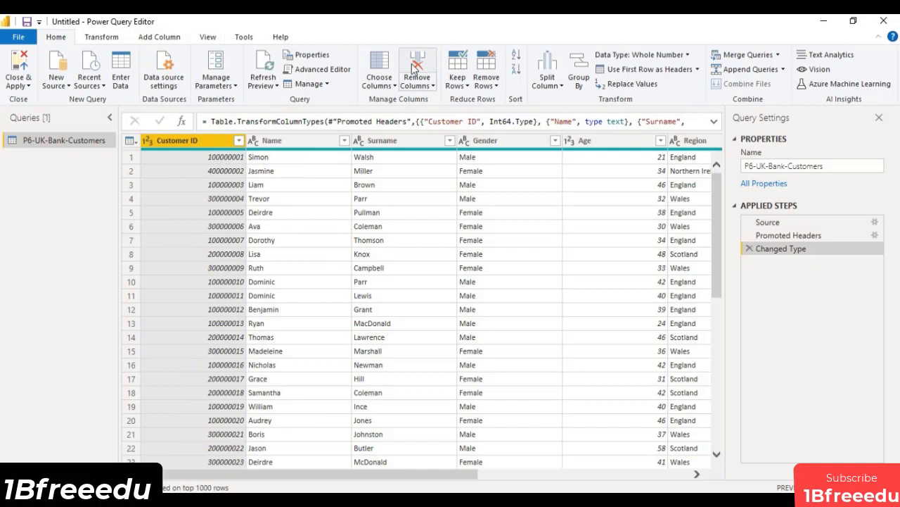
{"action": "left_click", "coordinate": [426, 85]}
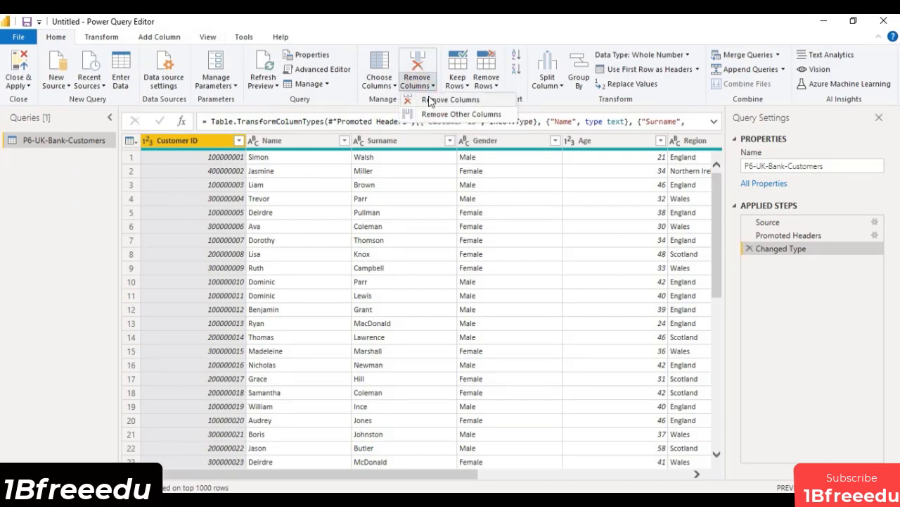
{"action": "left_click", "coordinate": [428, 96]}
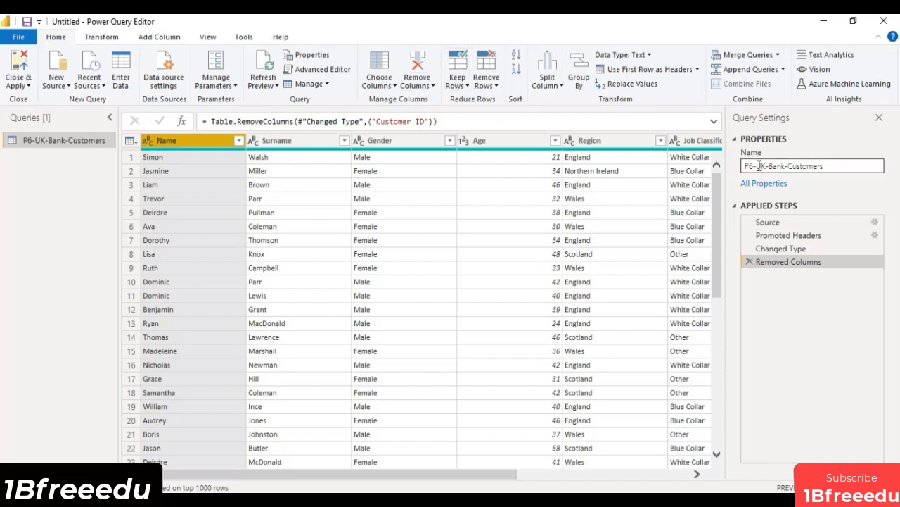
{"action": "left_click", "coordinate": [749, 261]}
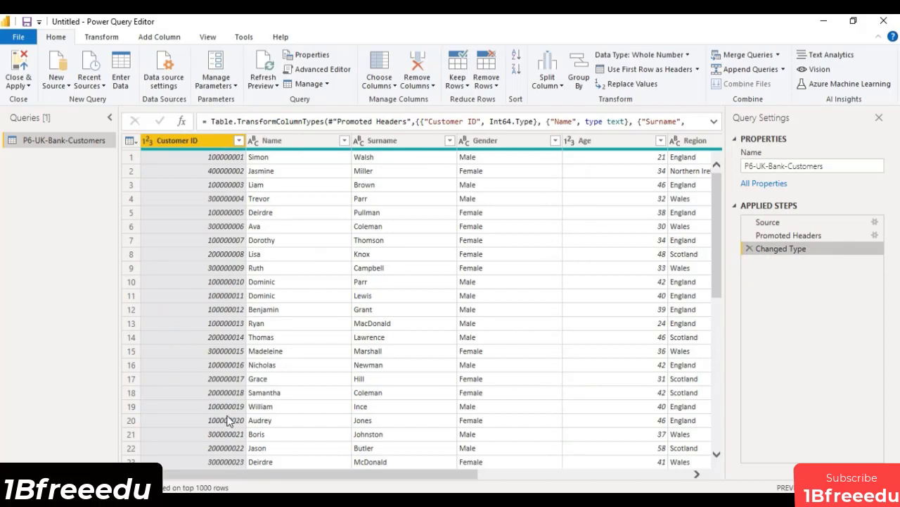
Remove the Customer ID column from the P6-UK-Bank-Customers query.
{"action": "right_click", "coordinate": [201, 141]}
{"action": "left_click", "coordinate": [224, 170]}
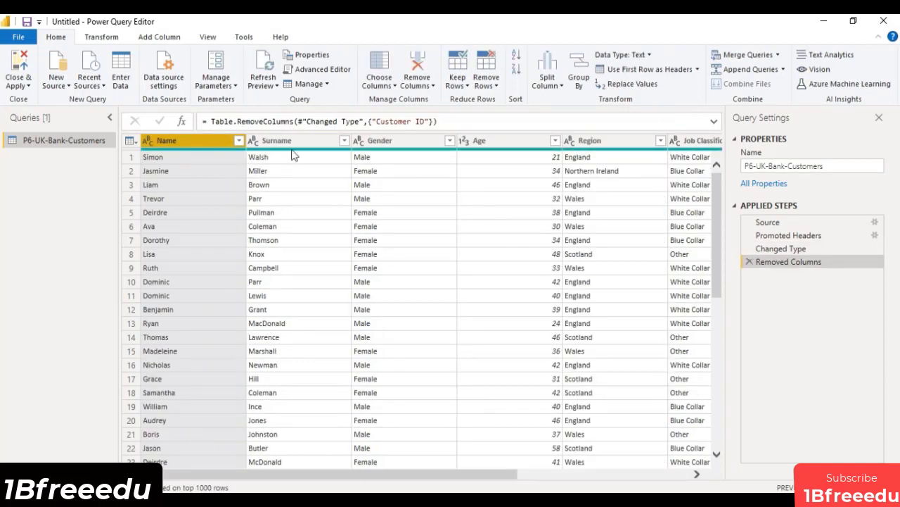
Merge the Name and Surname columns into one column named Customer Name, using Space as the separator.
{"action": "left_click", "coordinate": [251, 147], "text": "ctrl"}
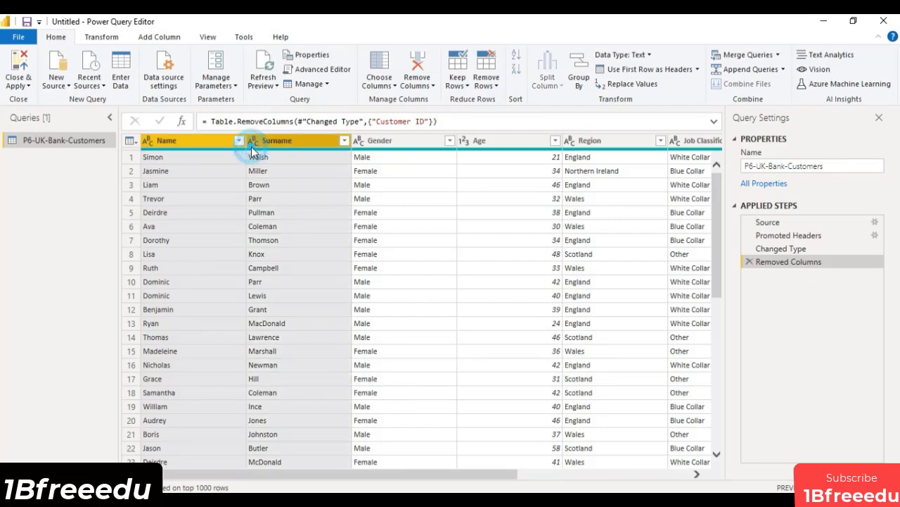
{"action": "left_click", "coordinate": [90, 35]}
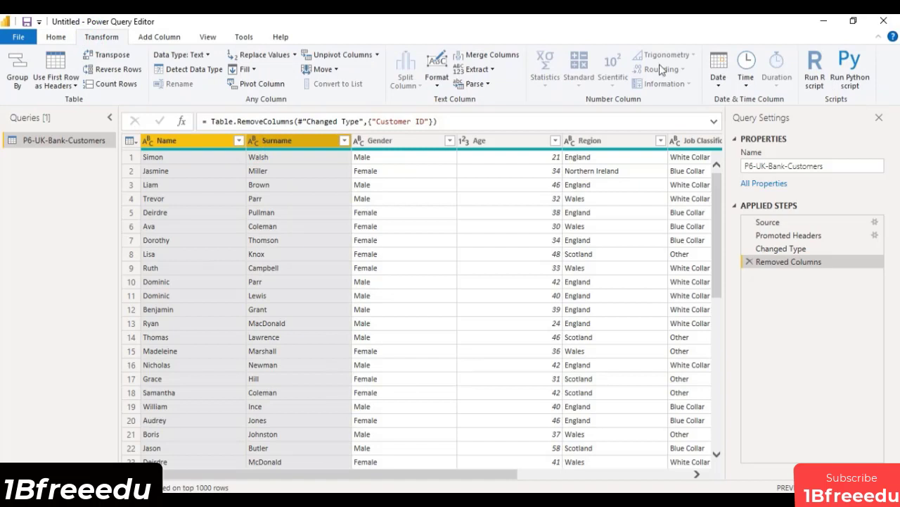
{"action": "left_click", "coordinate": [515, 56]}
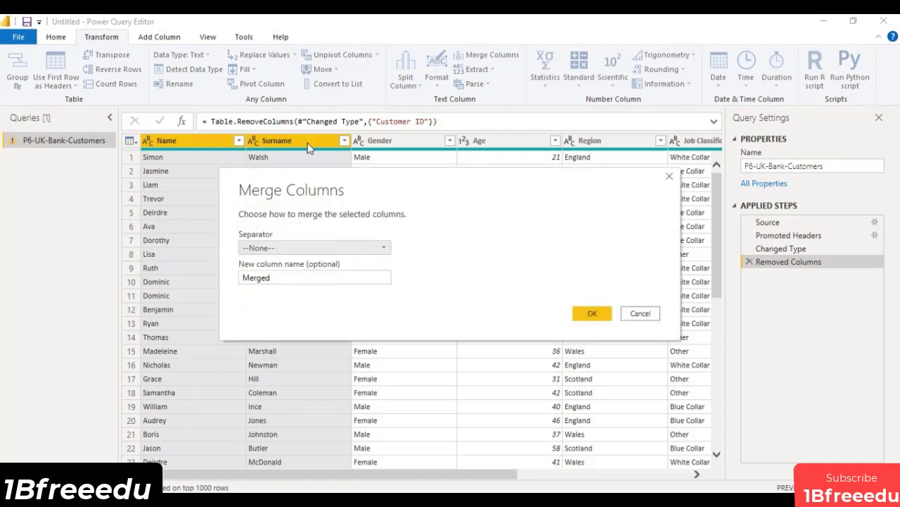
{"action": "left_click", "coordinate": [287, 247]}
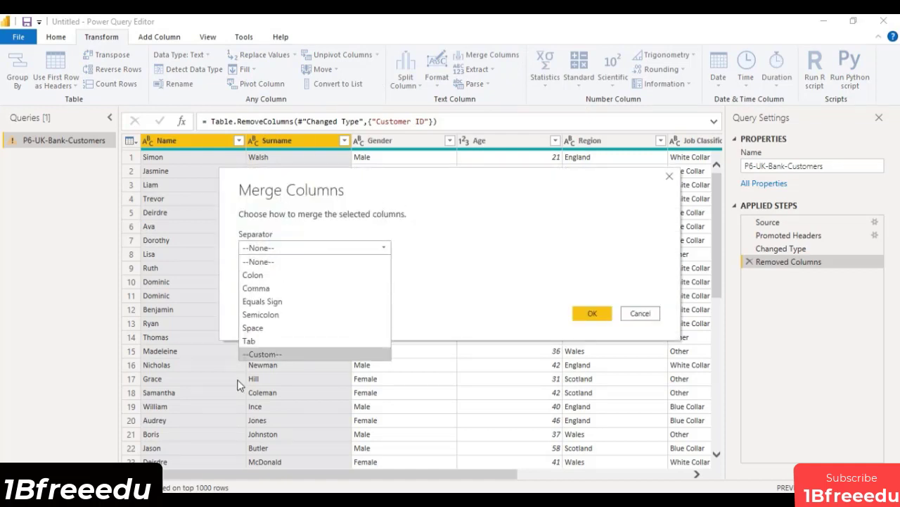
{"action": "left_click", "coordinate": [264, 331]}
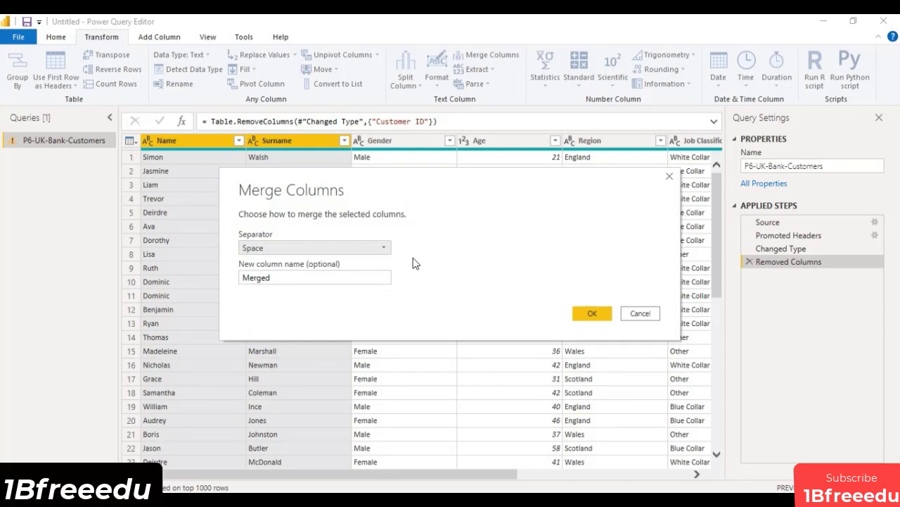
{"action": "left_click", "coordinate": [325, 275]}
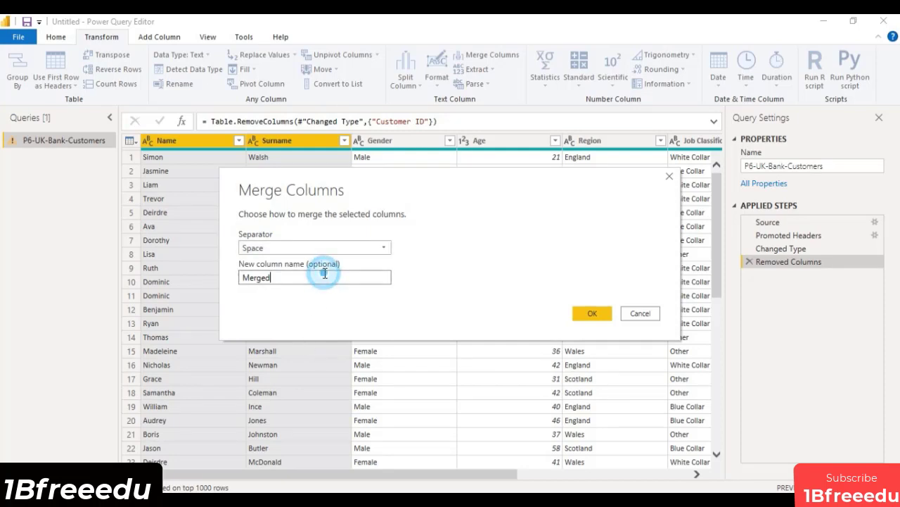
{"action": "left_click_drag", "start_coordinate": [316, 277], "coordinate": [236, 283]}
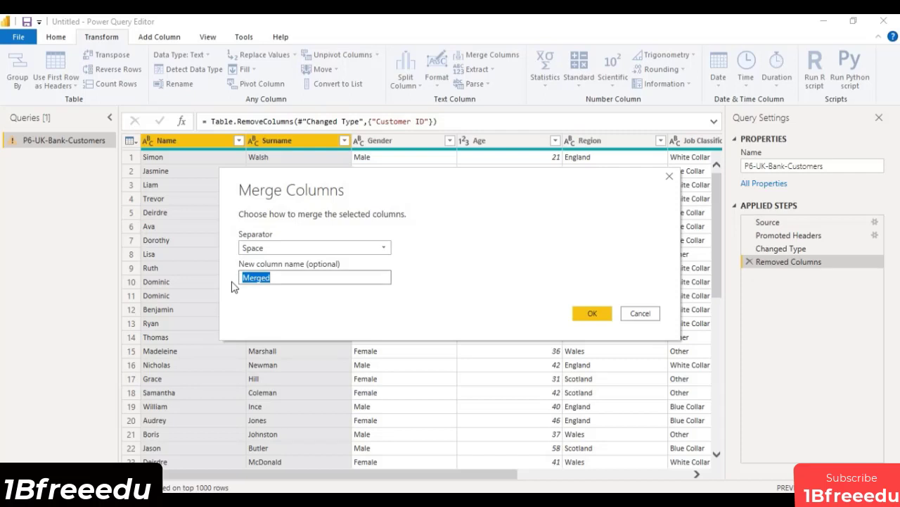
{"action": "key", "text": "BackSpace"}
{"action": "left_click", "coordinate": [592, 314]}
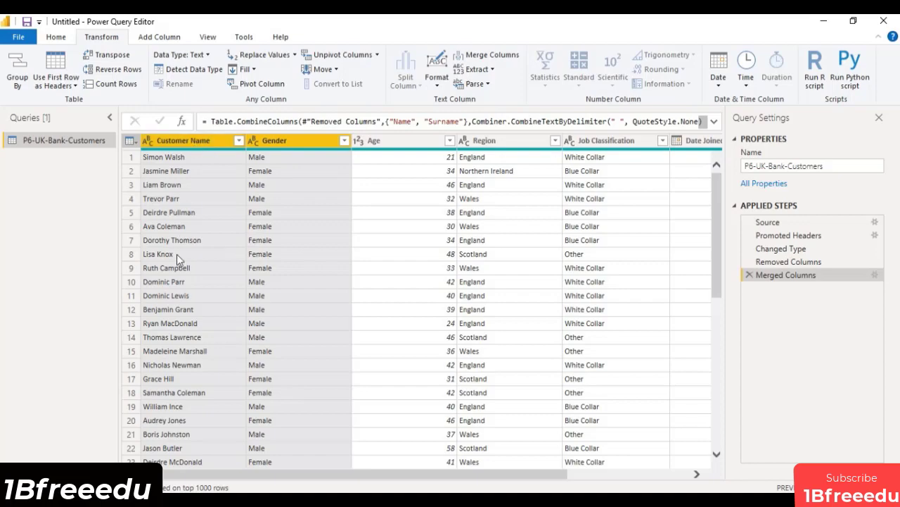
Review the merged Customer Name column's rows and its list of distinct filter values for irregular entries.
{"action": "scroll", "coordinate": [178, 255], "scroll_direction": "down", "scroll_amount": 15}
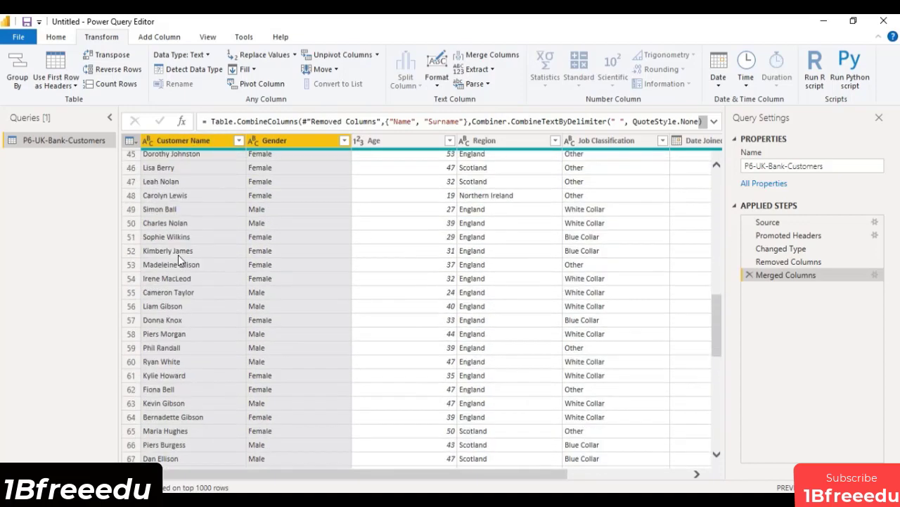
{"action": "scroll", "coordinate": [178, 256], "scroll_direction": "up", "scroll_amount": 11}
{"action": "scroll", "coordinate": [182, 255], "scroll_direction": "up", "scroll_amount": 4}
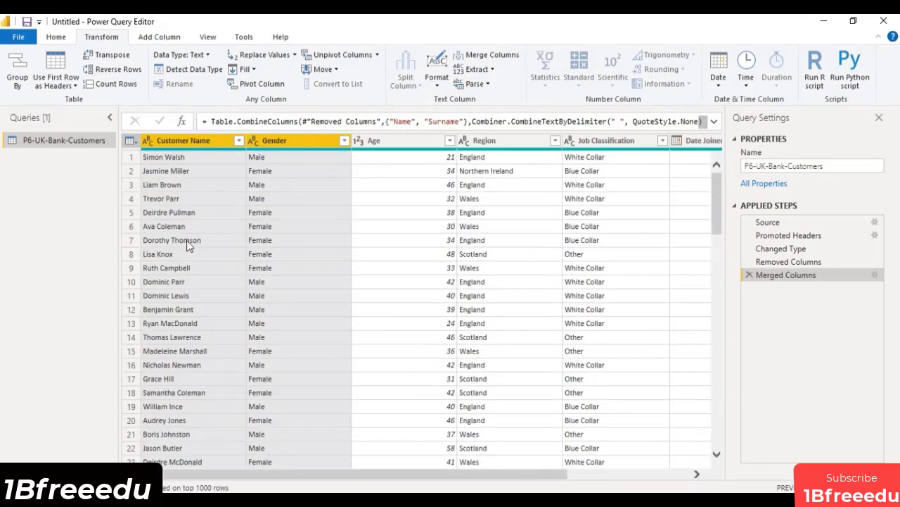
{"action": "left_click", "coordinate": [239, 142]}
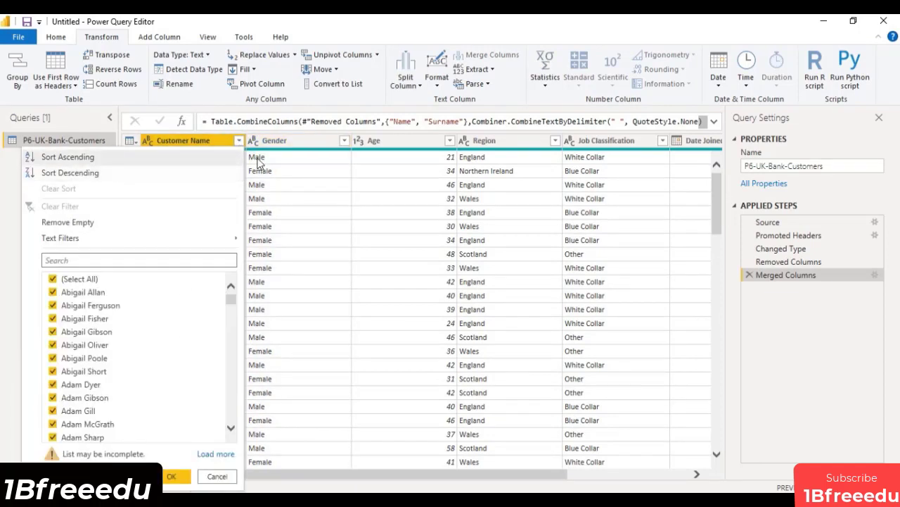
{"action": "scroll", "coordinate": [179, 348], "scroll_direction": "down", "scroll_amount": 15}
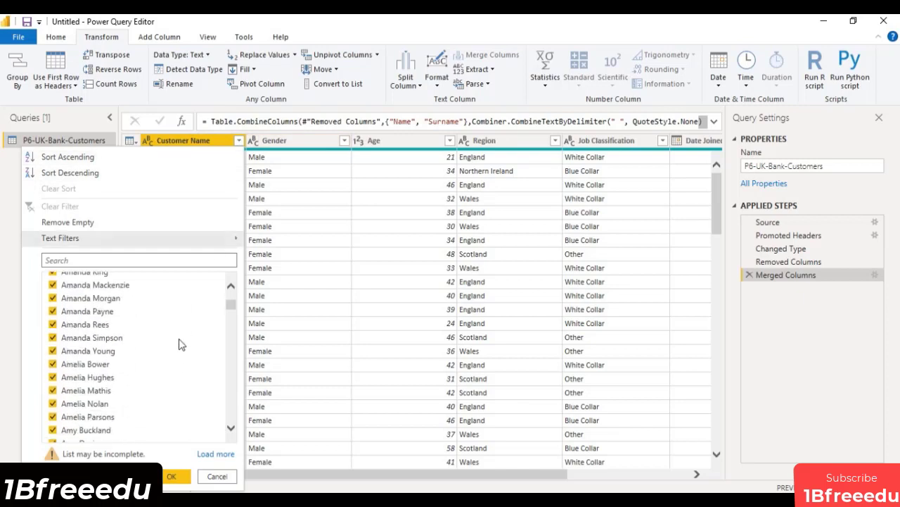
{"action": "scroll", "coordinate": [179, 344], "scroll_direction": "down", "scroll_amount": 15}
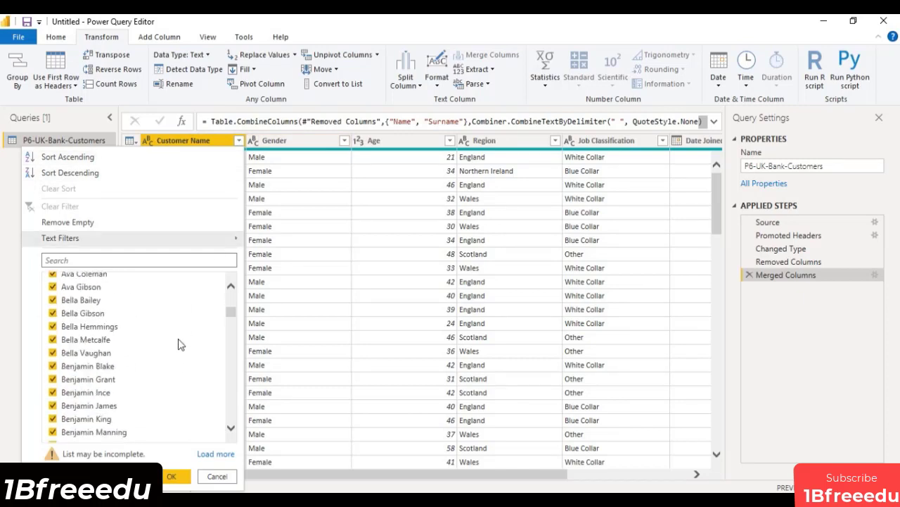
{"action": "scroll", "coordinate": [179, 343], "scroll_direction": "down", "scroll_amount": 10}
{"action": "scroll", "coordinate": [180, 343], "scroll_direction": "up", "scroll_amount": 15}
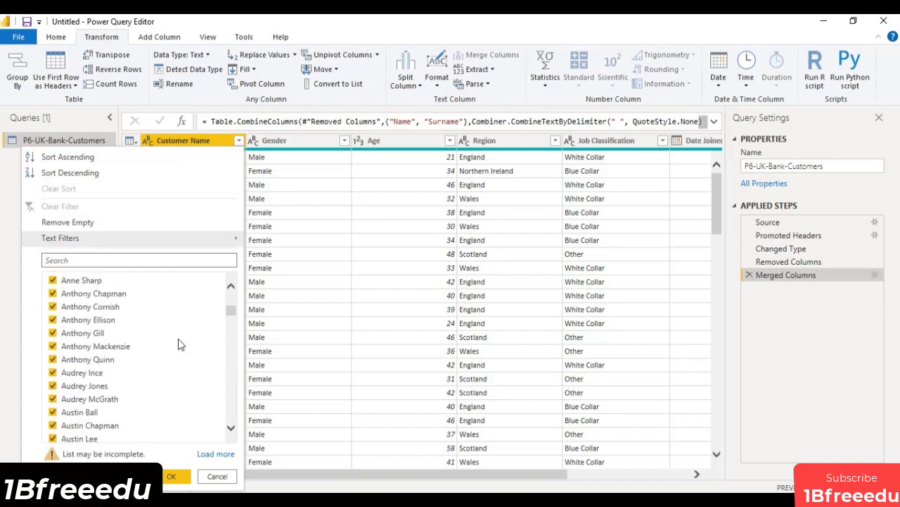
{"action": "scroll", "coordinate": [180, 343], "scroll_direction": "up", "scroll_amount": 3}
{"action": "left_click_drag", "start_coordinate": [231, 311], "coordinate": [234, 281]}
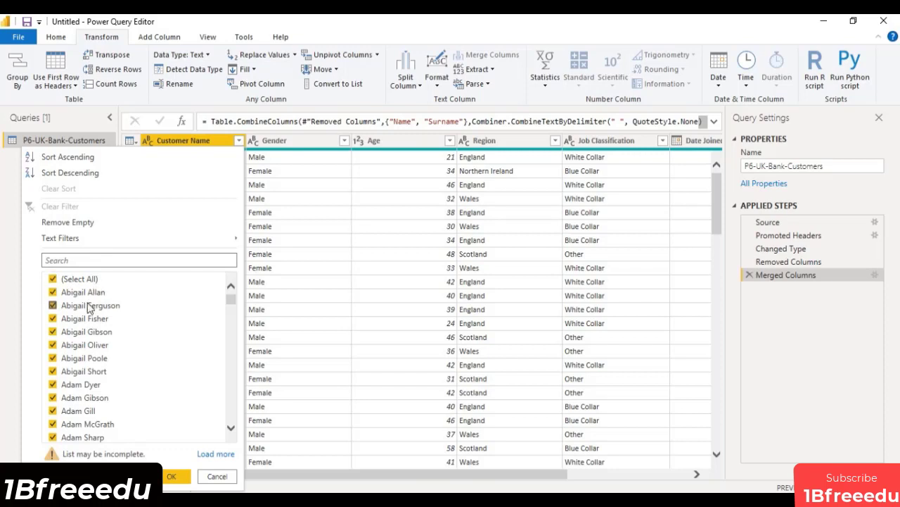
{"action": "left_click", "coordinate": [8, 252]}
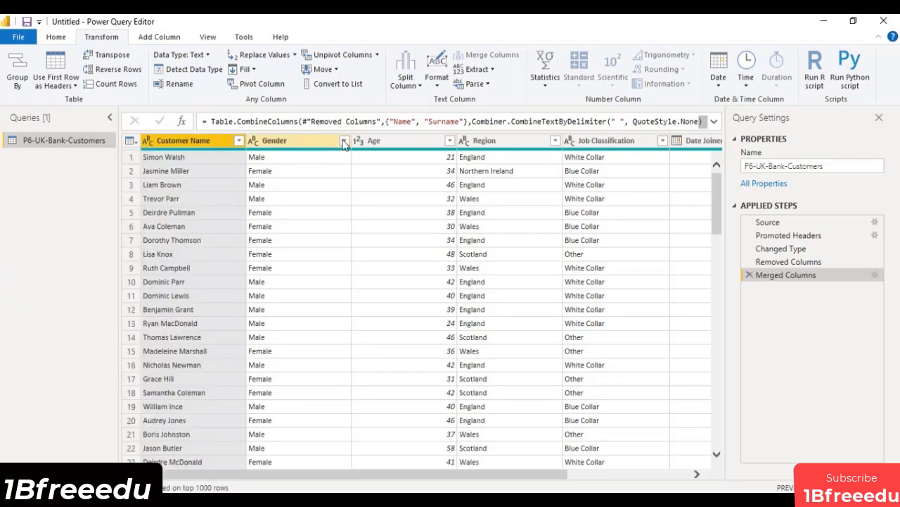
Check the distinct filter values of the Gender, Age and Region columns without applying any filter.
{"action": "left_click", "coordinate": [345, 141]}
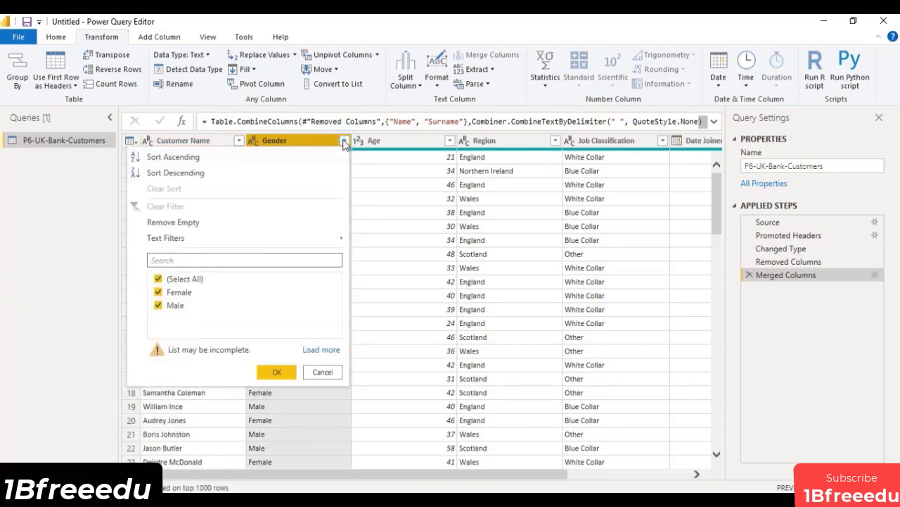
{"action": "left_click", "coordinate": [45, 255]}
{"action": "left_click", "coordinate": [449, 141]}
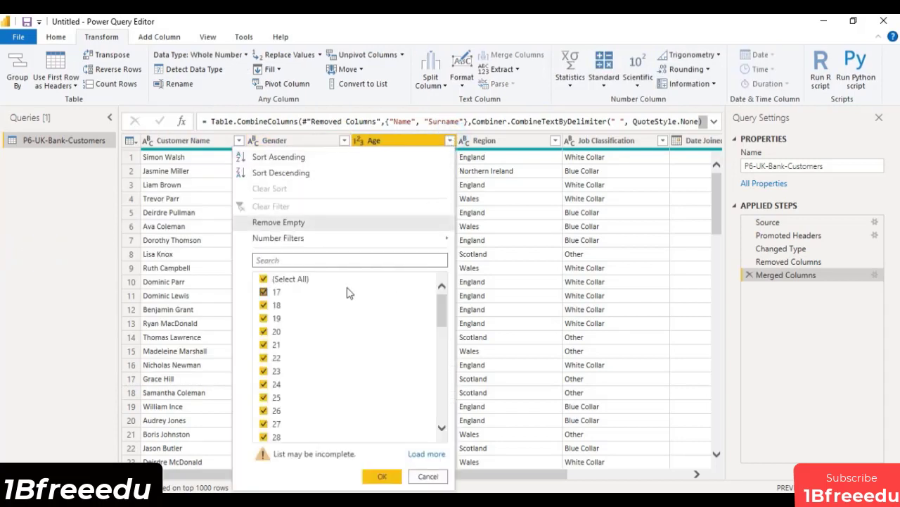
{"action": "left_click", "coordinate": [47, 242]}
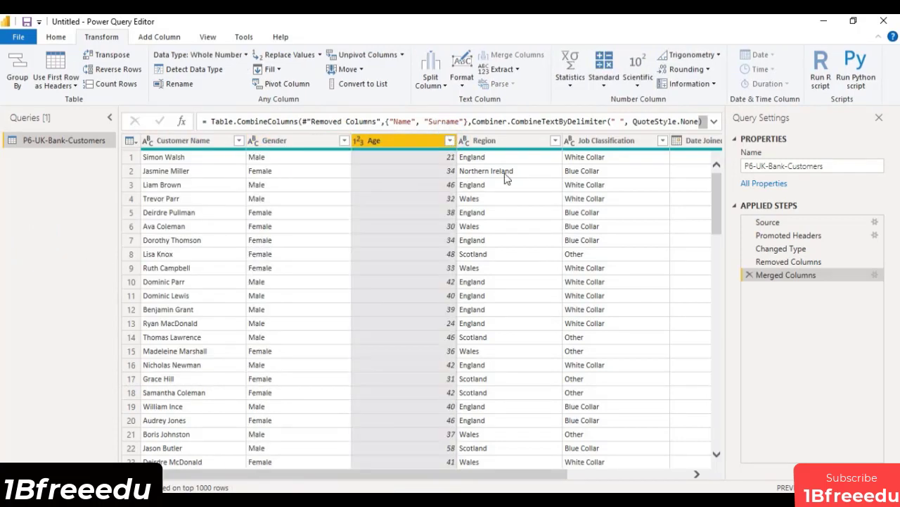
{"action": "left_click", "coordinate": [556, 143]}
{"action": "left_click", "coordinate": [26, 237]}
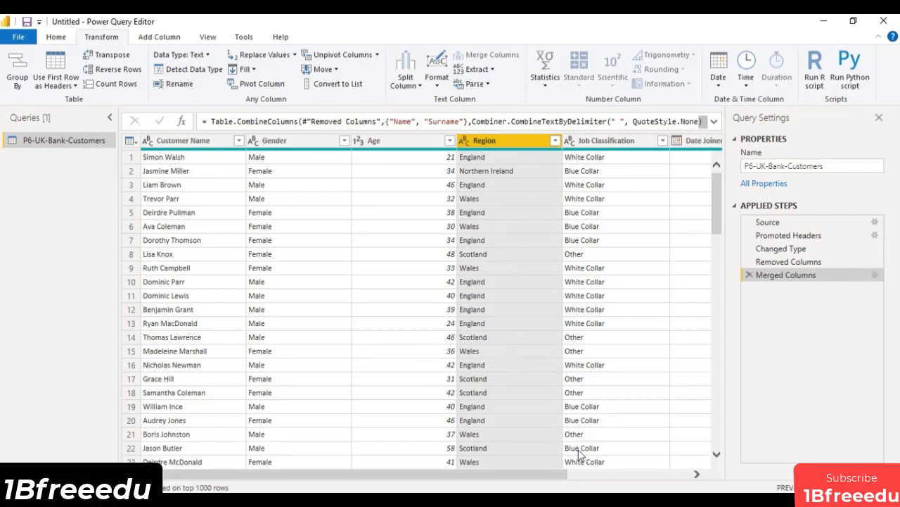
Check the distinct filter values of the Job Classification, Date Joined and Balance columns.
{"action": "left_click_drag", "start_coordinate": [569, 479], "coordinate": [697, 478]}
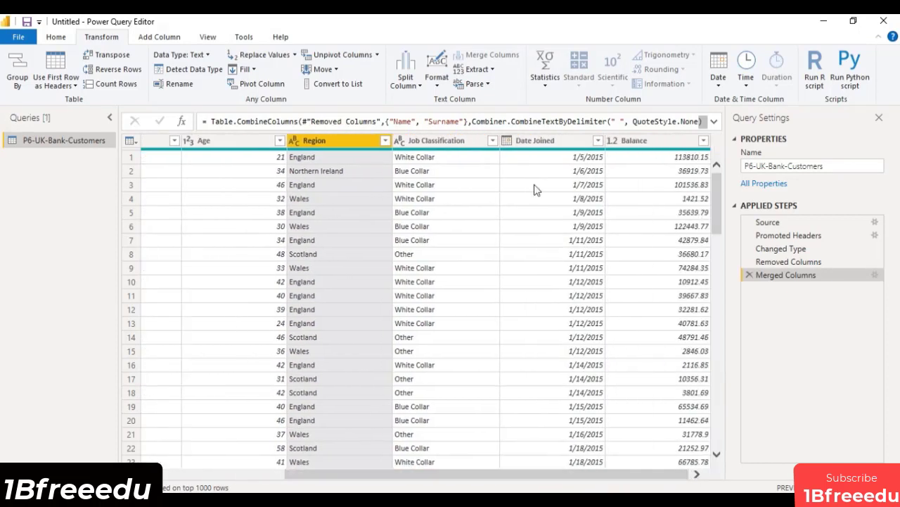
{"action": "left_click", "coordinate": [450, 140]}
{"action": "left_click", "coordinate": [492, 140]}
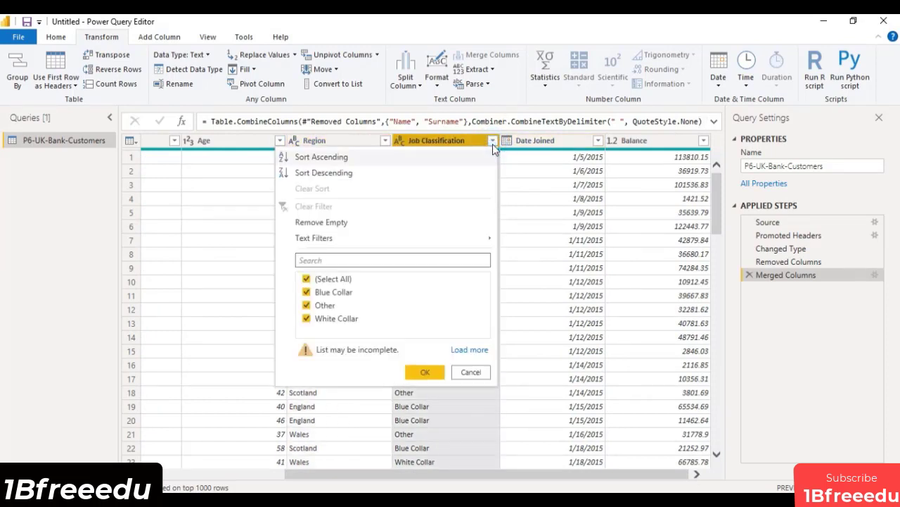
{"action": "left_click", "coordinate": [599, 142]}
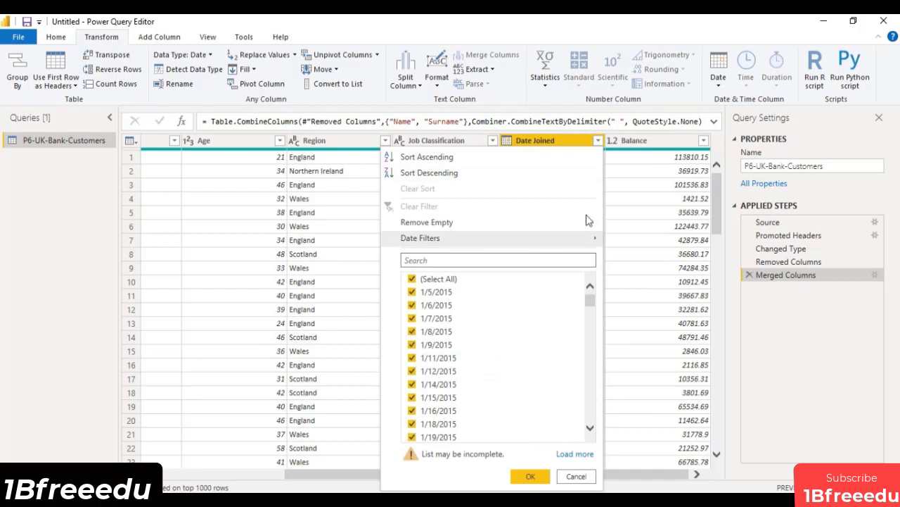
{"action": "left_click", "coordinate": [598, 141]}
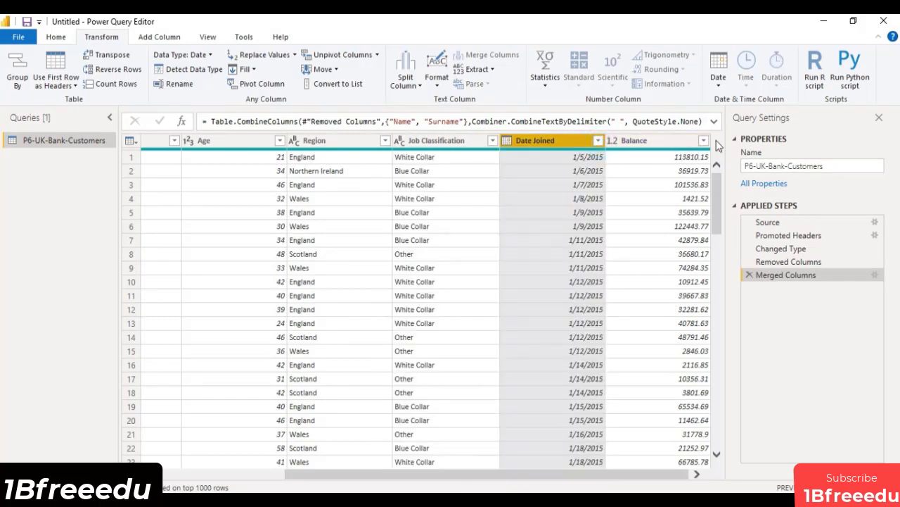
{"action": "left_click", "coordinate": [704, 142]}
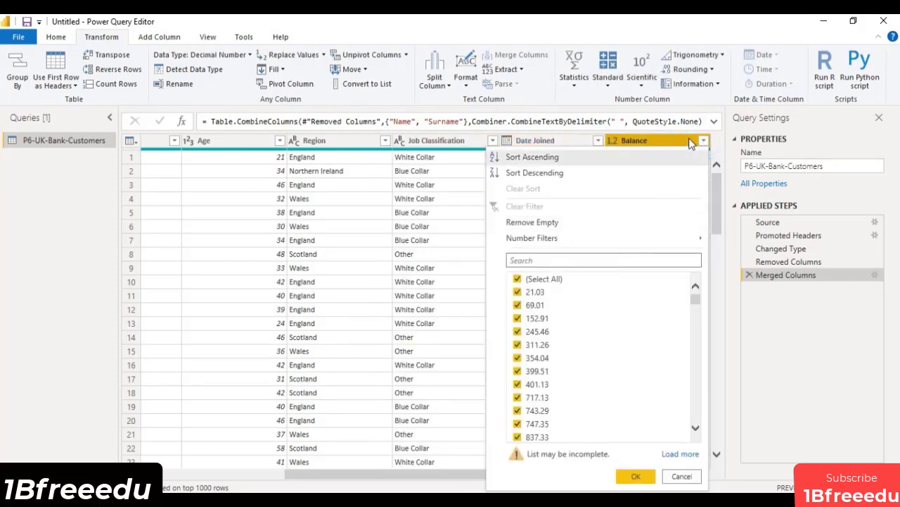
Apply the Balance column's filter with all values kept selected.
{"action": "left_click", "coordinate": [704, 142]}
{"action": "mouse_move", "coordinate": [654, 473]}
{"action": "left_mouse_down"}
{"action": "mouse_move", "coordinate": [562, 481]}
{"action": "mouse_move", "coordinate": [672, 473]}
{"action": "left_mouse_up"}
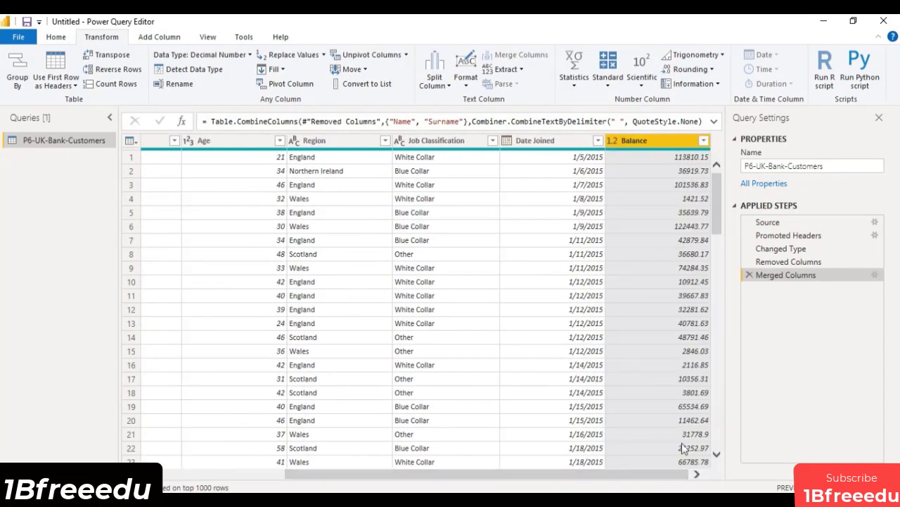
{"action": "left_click", "coordinate": [704, 141]}
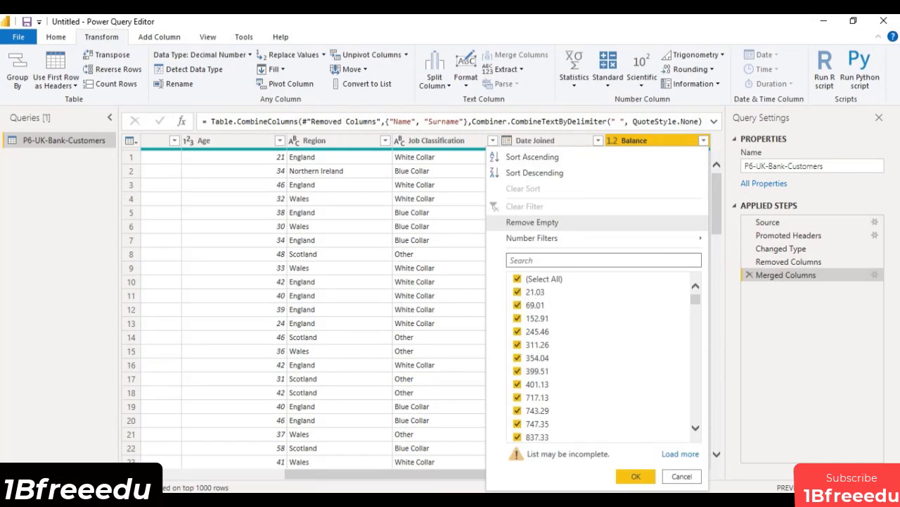
{"action": "left_click", "coordinate": [629, 476]}
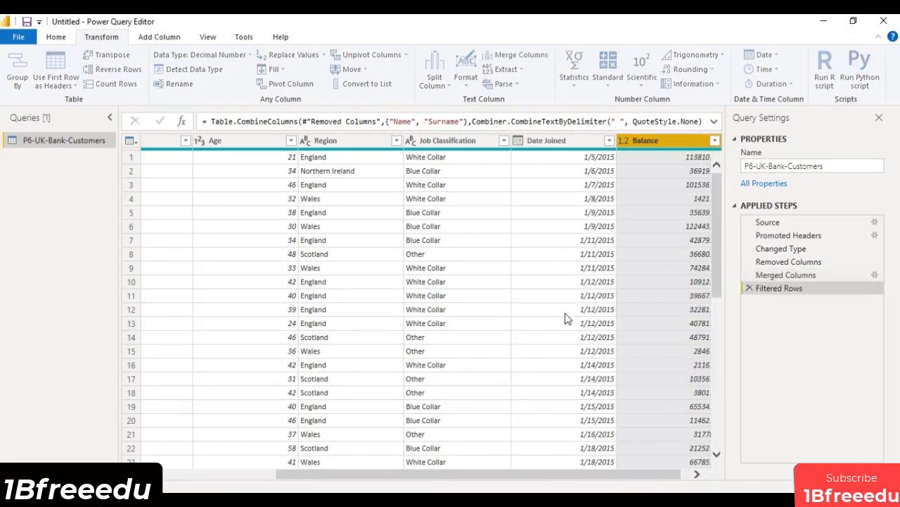
Check the Age column's distinct filter values from youngest to oldest, keeping all of them selected.
{"action": "left_click_drag", "start_coordinate": [612, 475], "coordinate": [535, 477]}
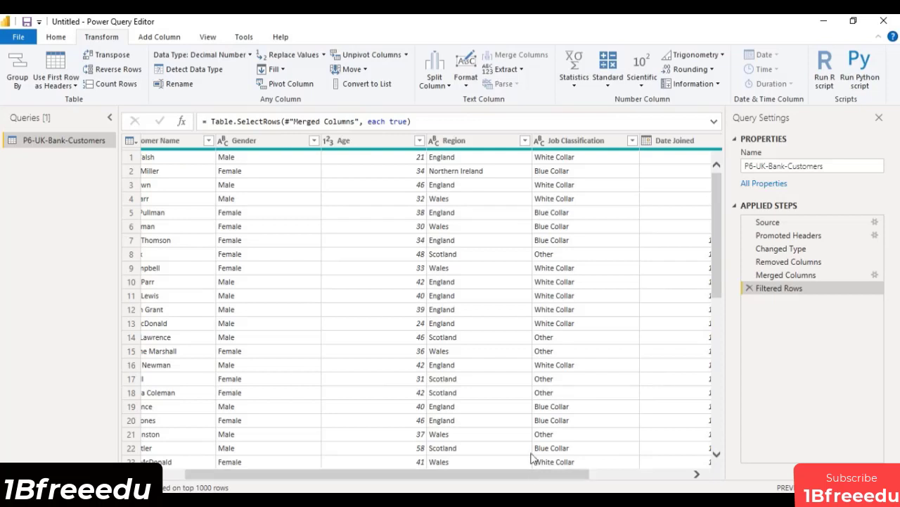
{"action": "left_click", "coordinate": [412, 143]}
{"action": "left_click", "coordinate": [419, 141]}
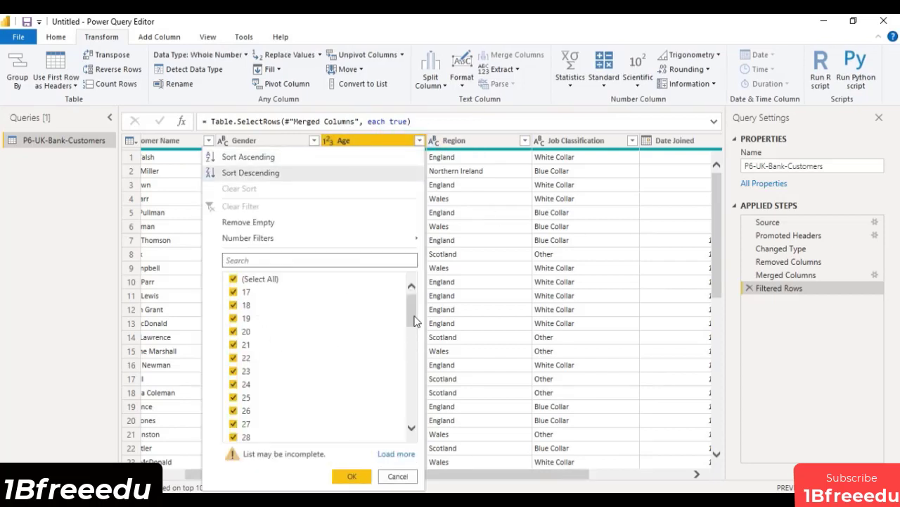
{"action": "left_click_drag", "start_coordinate": [414, 310], "coordinate": [417, 405]}
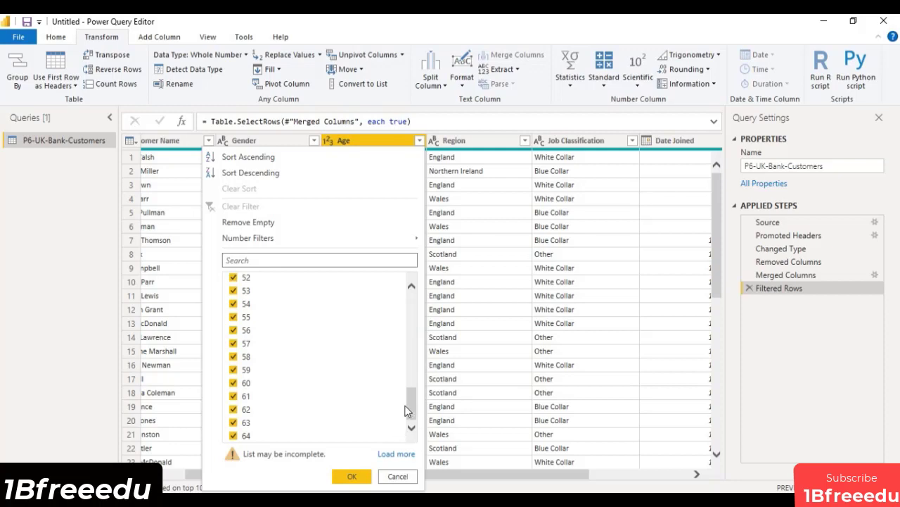
{"action": "left_click", "coordinate": [360, 476]}
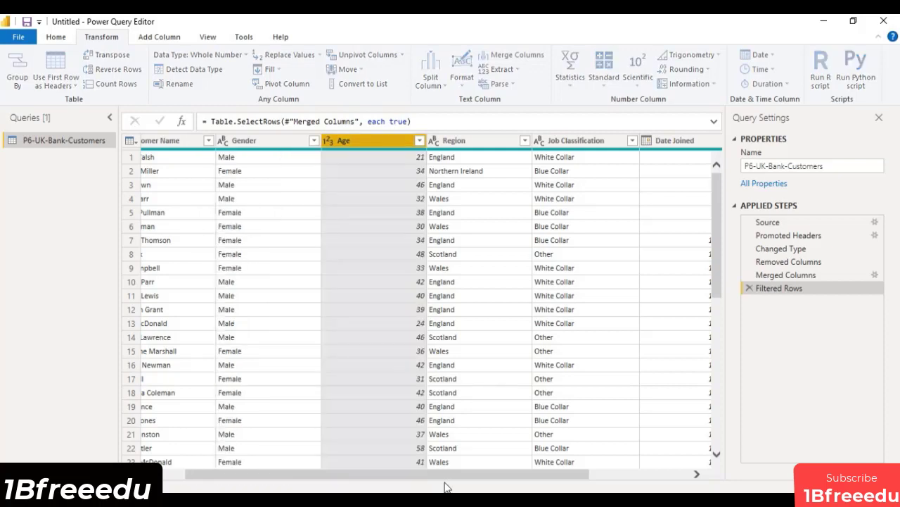
{"action": "left_click_drag", "start_coordinate": [459, 474], "coordinate": [632, 474]}
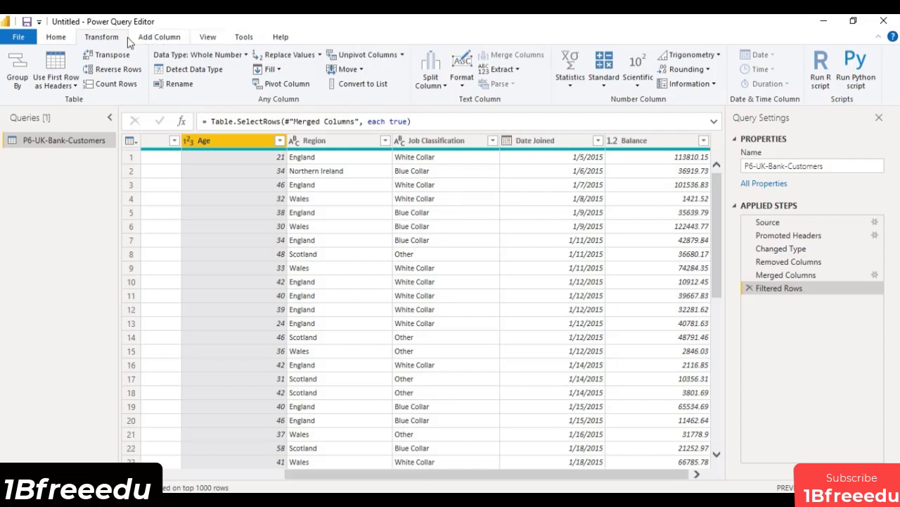
Start a column from examples based on the selected Age column and enter 21-30 as the first row's example.
{"action": "left_click", "coordinate": [157, 37]}
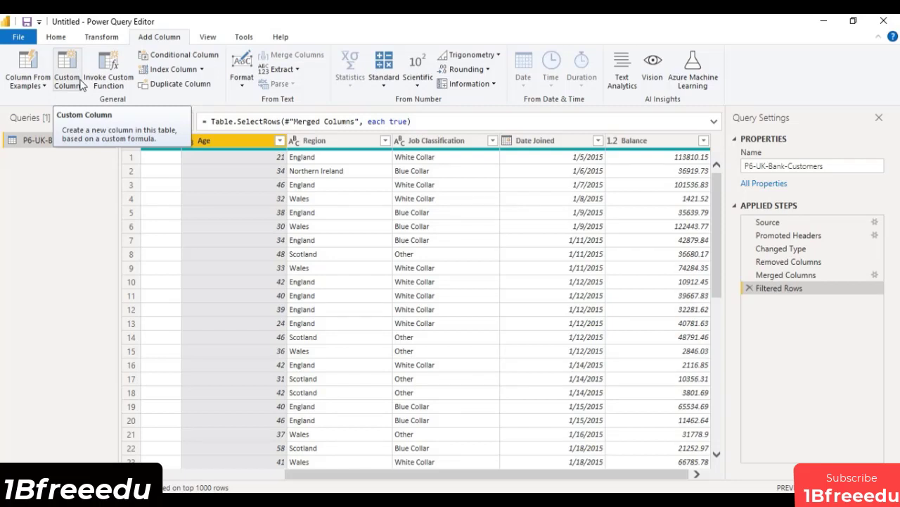
{"action": "left_click", "coordinate": [30, 85]}
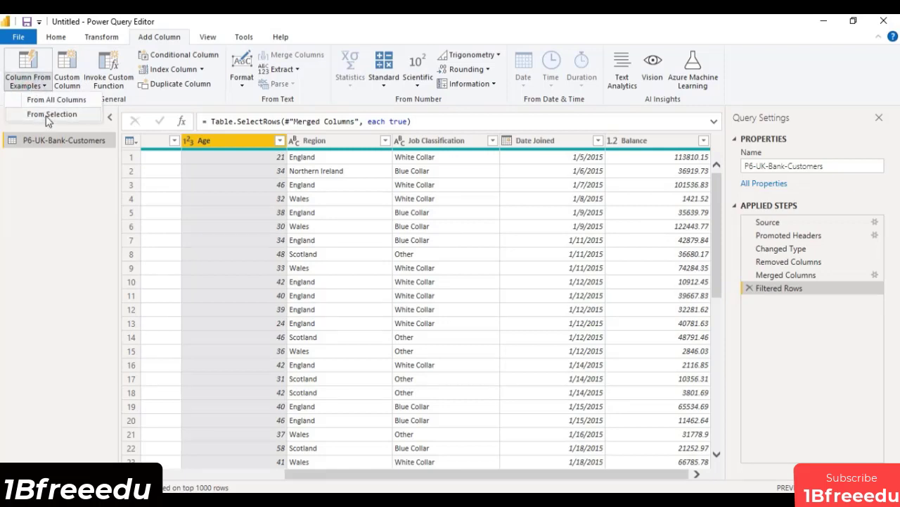
{"action": "left_click", "coordinate": [49, 115]}
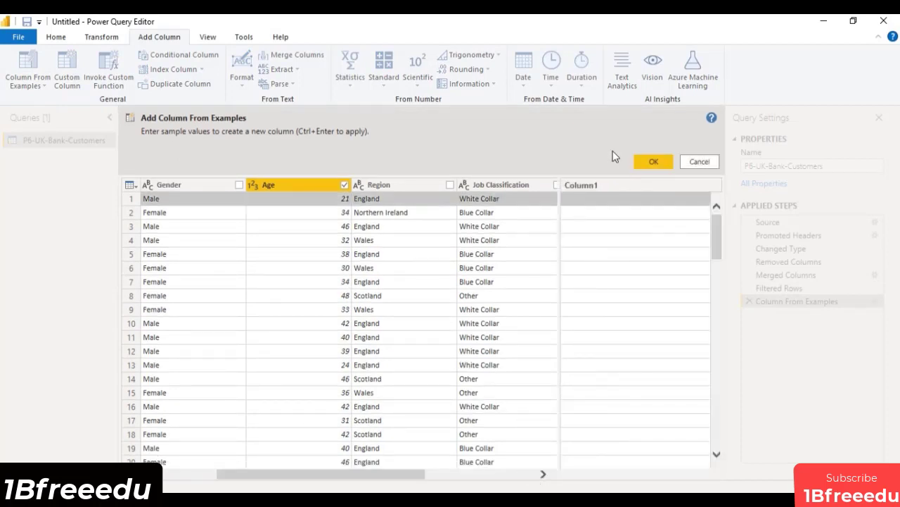
{"action": "left_click", "coordinate": [616, 203]}
{"action": "left_click", "coordinate": [606, 202]}
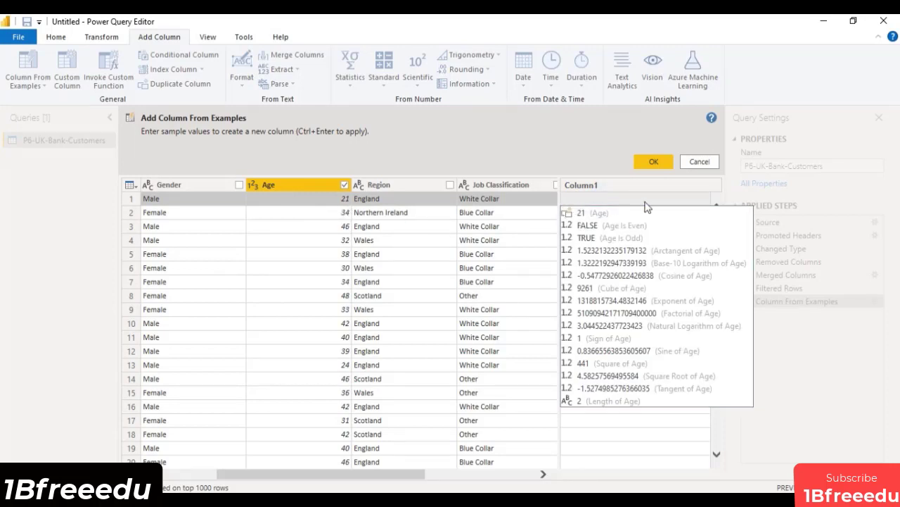
{"action": "type", "text": "21"}
{"action": "type", "text": "-"}
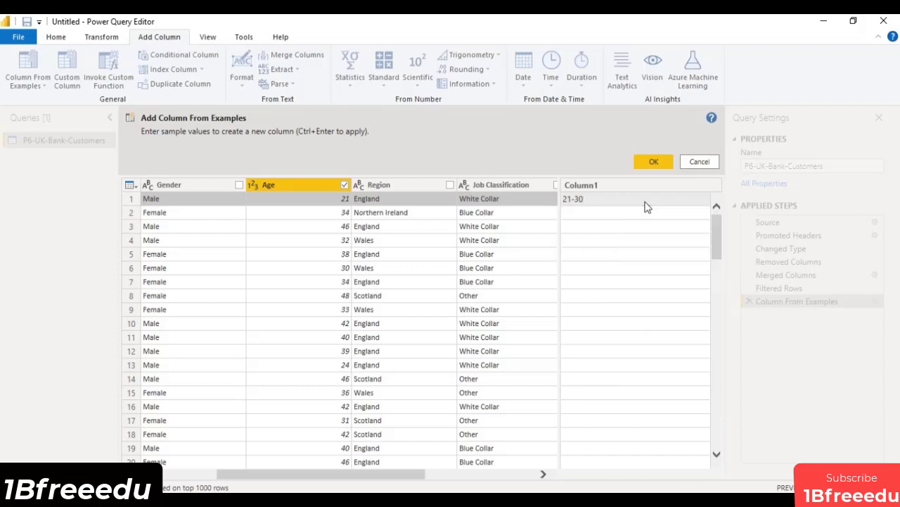
{"action": "type", "text": "30"}
{"action": "key", "text": "Return"}
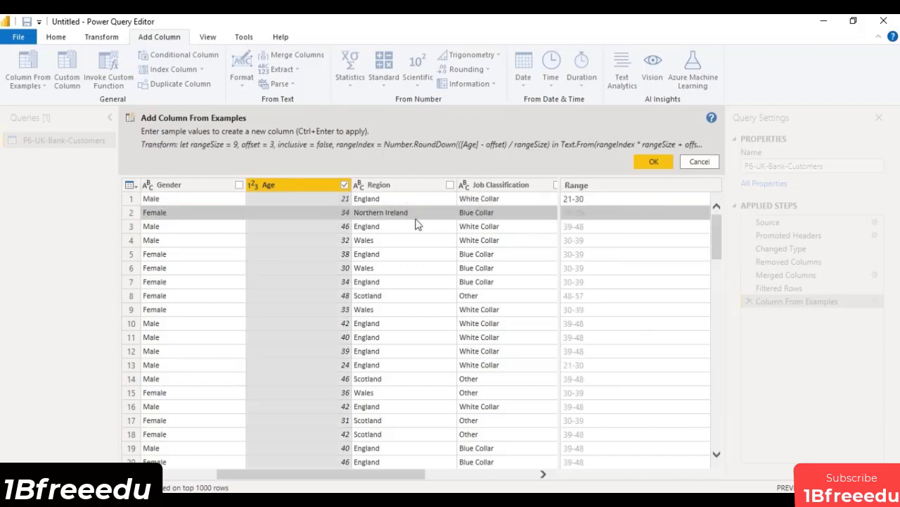
Set the second row's example, for age 34, to the range 31-40.
{"action": "left_click", "coordinate": [591, 216]}
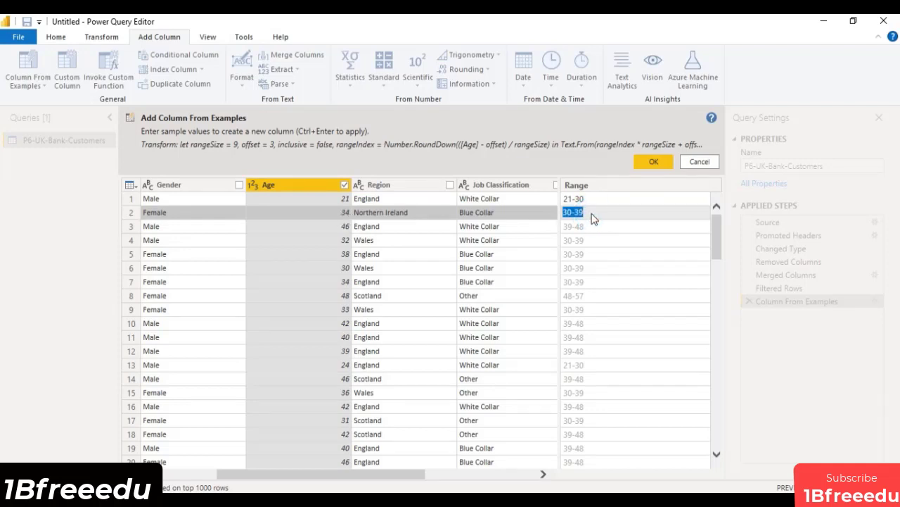
{"action": "type", "text": "31-40"}
{"action": "key", "text": "Return"}
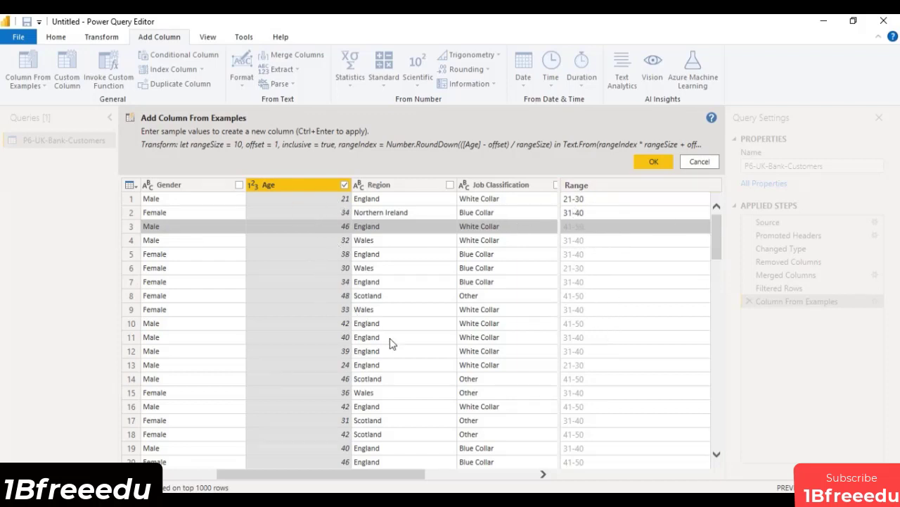
Change the example range for the age 19 customer in row 48 to 17-20.
{"action": "scroll", "coordinate": [589, 355], "scroll_direction": "down", "scroll_amount": 2}
{"action": "scroll", "coordinate": [589, 355], "scroll_direction": "down", "scroll_amount": 5}
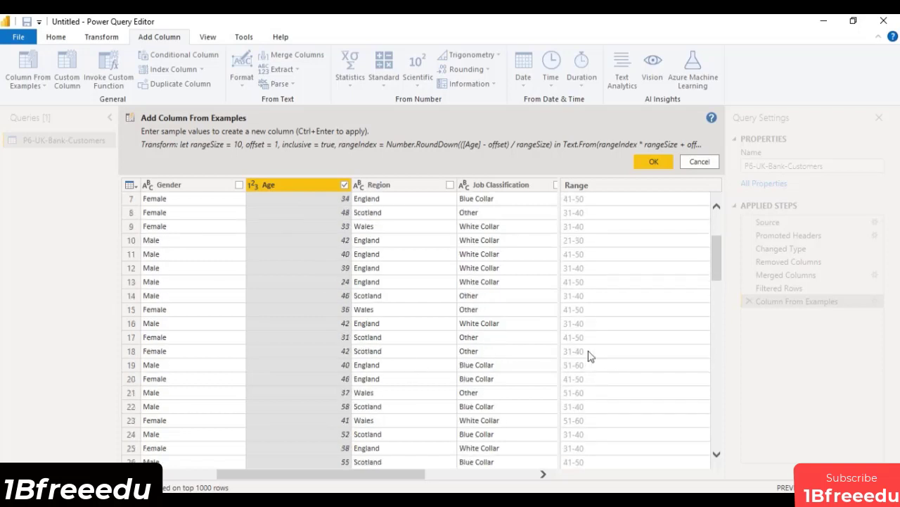
{"action": "scroll", "coordinate": [590, 355], "scroll_direction": "down", "scroll_amount": 4}
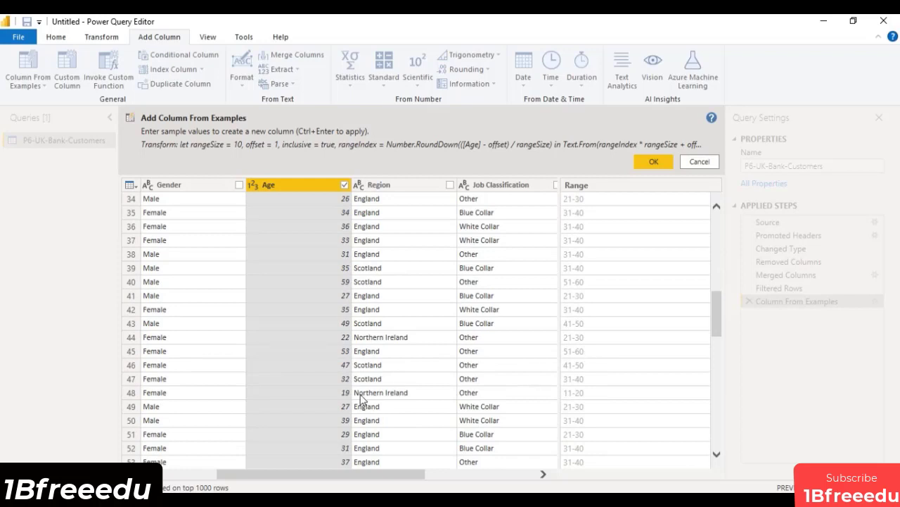
{"action": "left_click", "coordinate": [577, 394]}
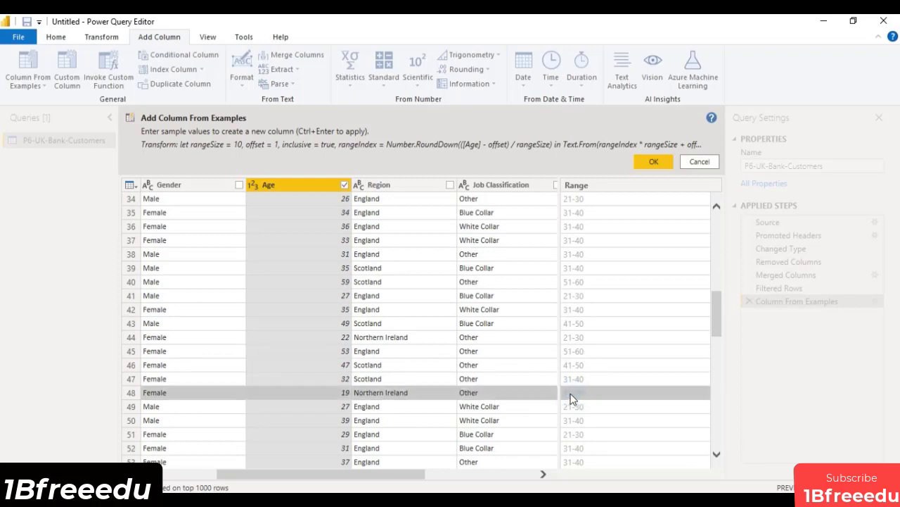
{"action": "double_click", "coordinate": [571, 392]}
{"action": "left_click", "coordinate": [571, 392]}
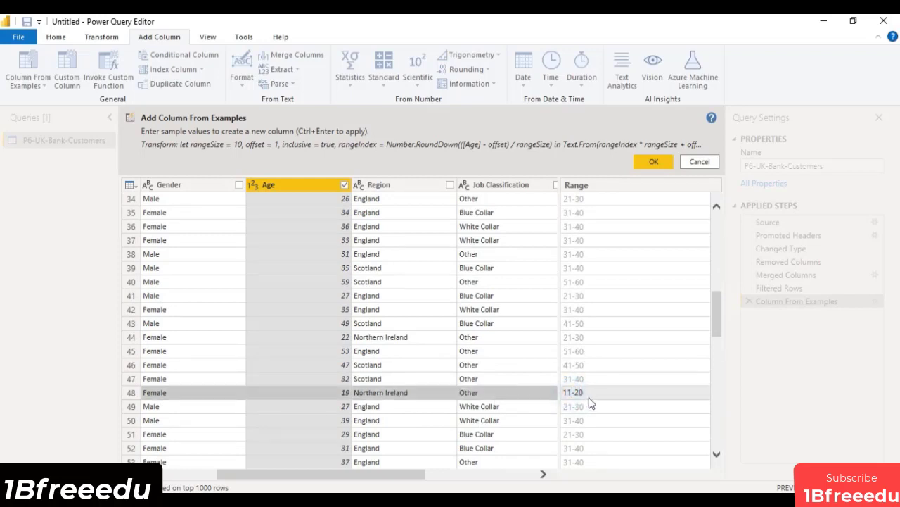
{"action": "key", "text": "BackSpace"}
{"action": "type", "text": "7"}
{"action": "left_click", "coordinate": [590, 401]}
{"action": "left_click", "coordinate": [677, 328]}
Enter 41-50 as the example in row 3, for age 46.
{"action": "scroll", "coordinate": [679, 342], "scroll_direction": "down", "scroll_amount": 5}
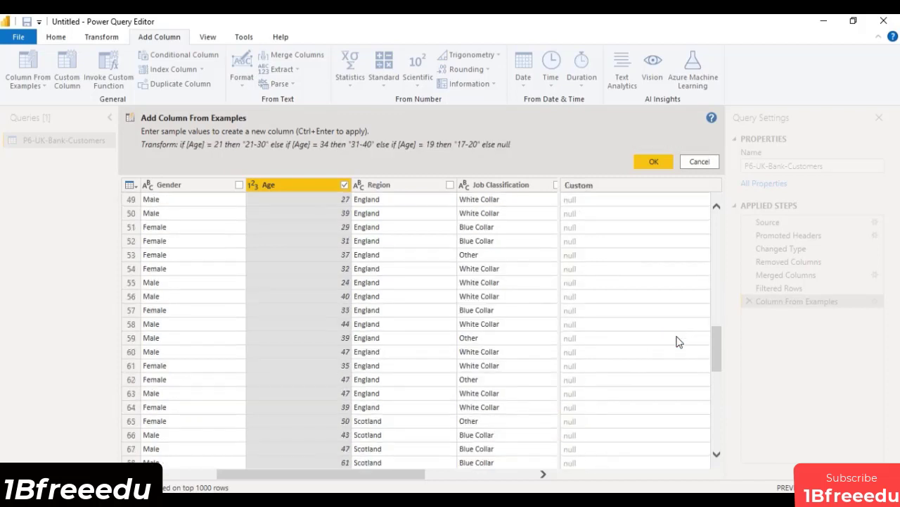
{"action": "scroll", "coordinate": [679, 341], "scroll_direction": "up", "scroll_amount": 4}
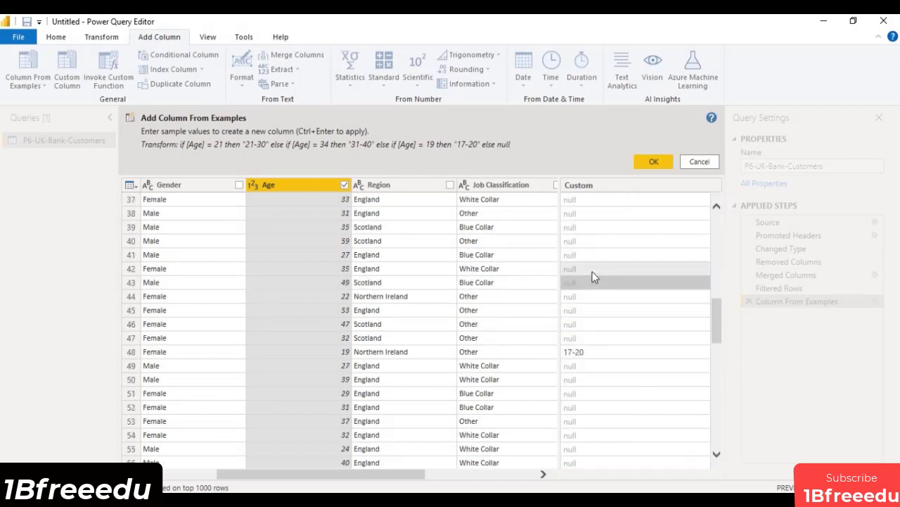
{"action": "scroll", "coordinate": [592, 276], "scroll_direction": "up", "scroll_amount": 12}
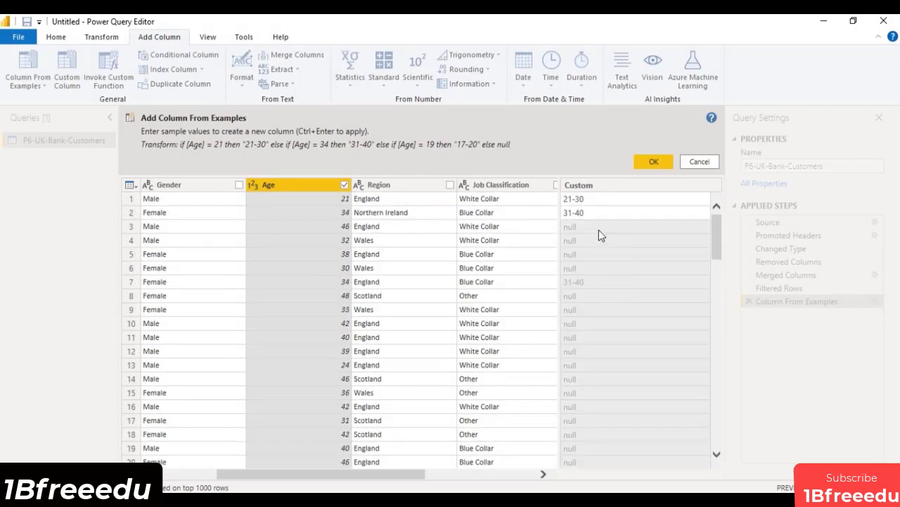
{"action": "left_click", "coordinate": [599, 229]}
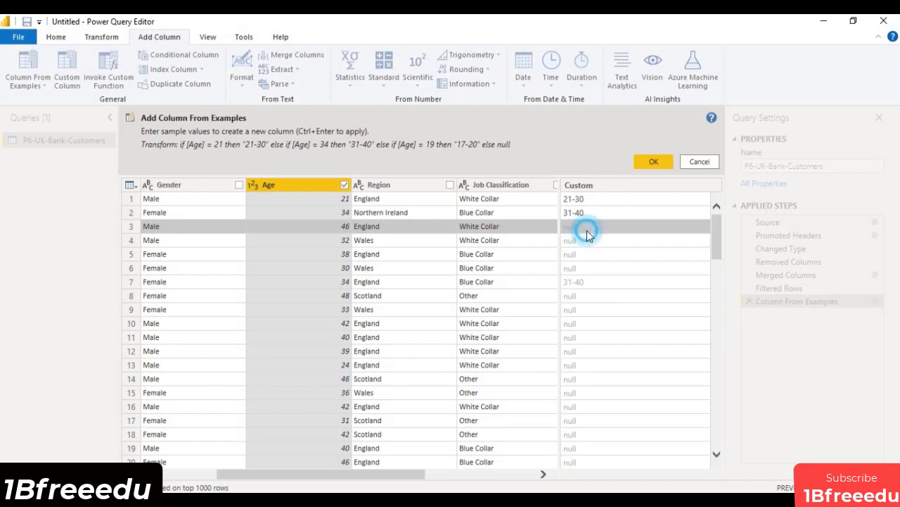
{"action": "left_click", "coordinate": [588, 229]}
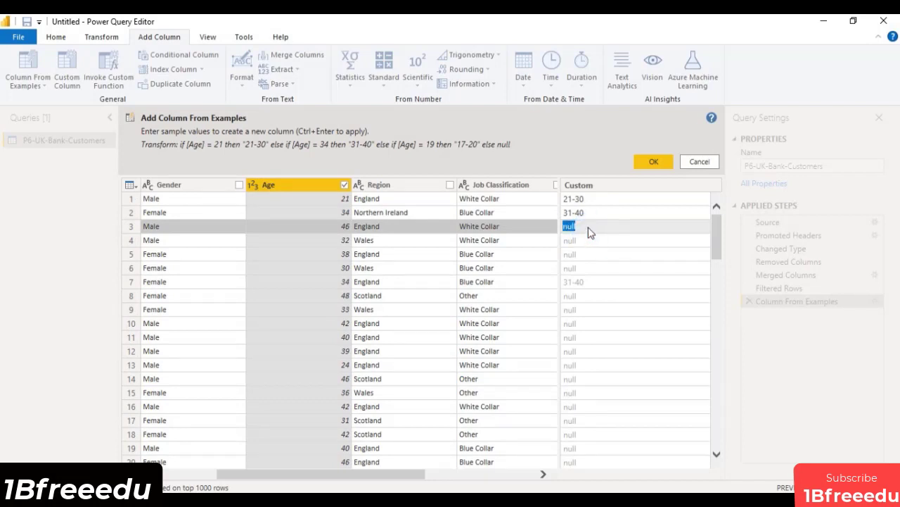
{"action": "type", "text": "41-50"}
{"action": "key", "text": "Return"}
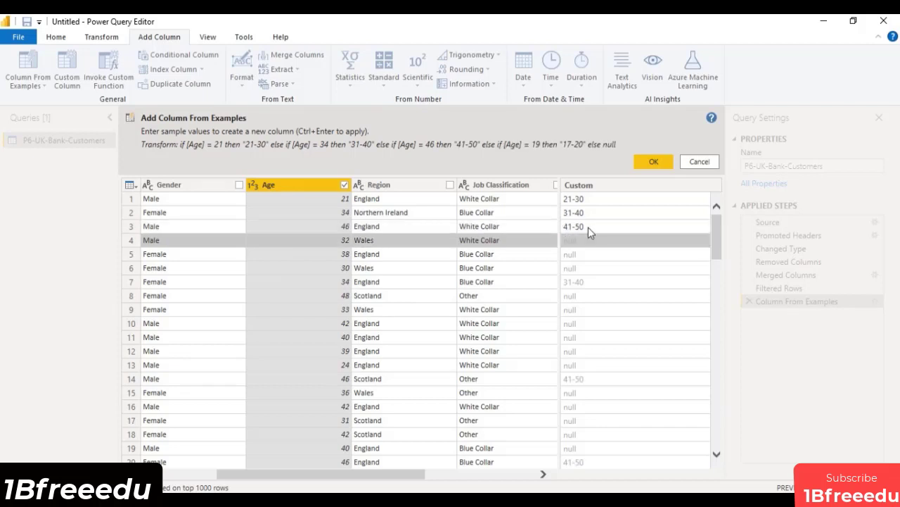
Enter 31-40 as the example in row 4, for age 32.
{"action": "left_click", "coordinate": [591, 246]}
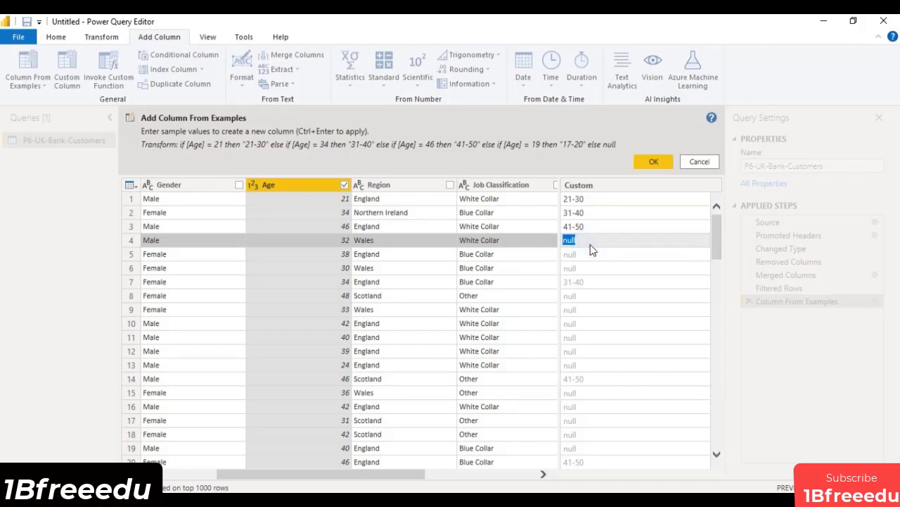
{"action": "type", "text": "1"}
{"action": "type", "text": "3"}
{"action": "key", "text": "Return"}
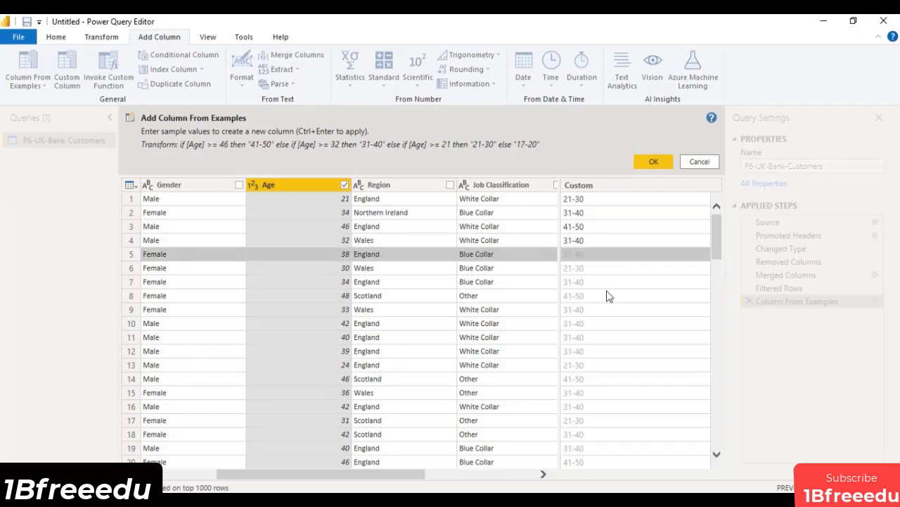
Review the suggested age ranges down the rows and create the column from the examples.
{"action": "scroll", "coordinate": [611, 290], "scroll_direction": "down", "scroll_amount": 20}
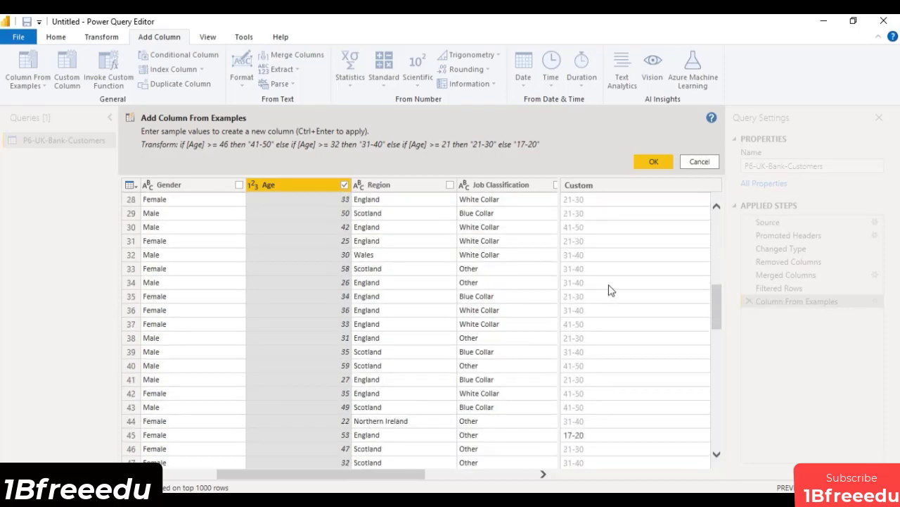
{"action": "scroll", "coordinate": [610, 284], "scroll_direction": "up", "scroll_amount": 20}
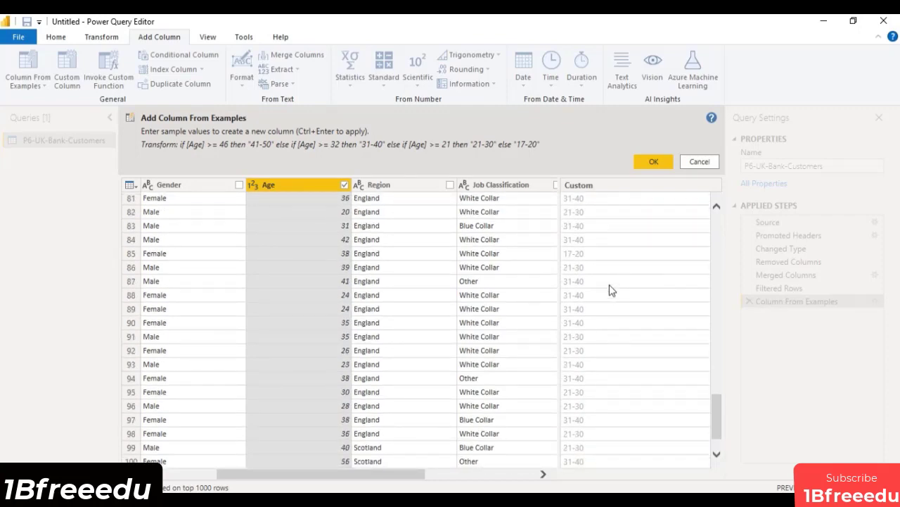
{"action": "scroll", "coordinate": [632, 256], "scroll_direction": "up", "scroll_amount": 1}
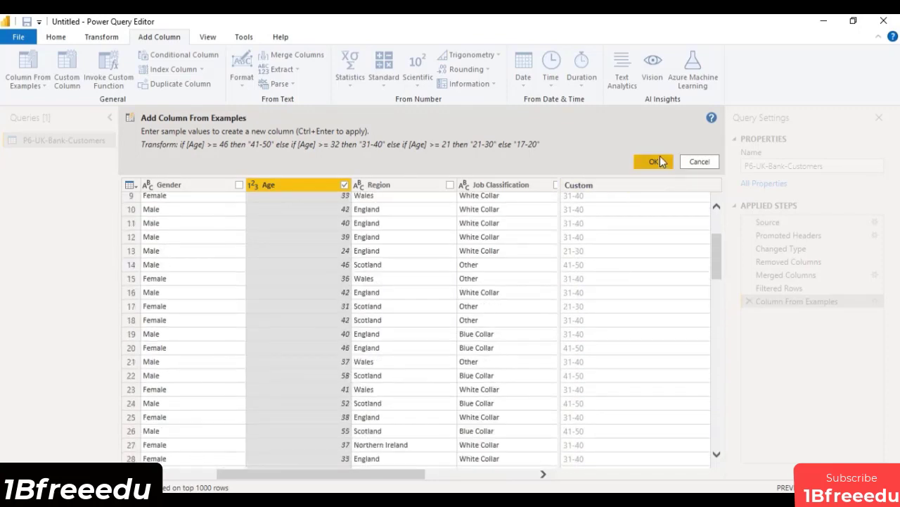
{"action": "left_click", "coordinate": [655, 162]}
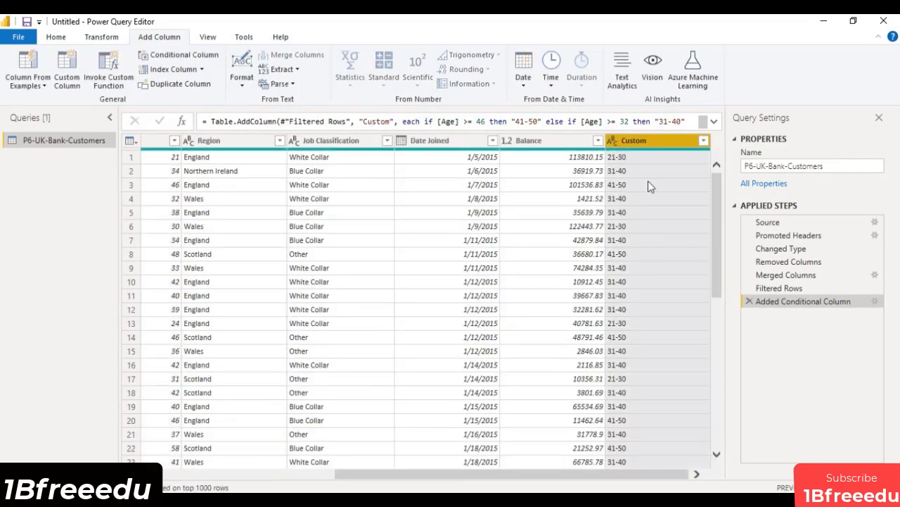
Rename the new Custom column as Age Group.
{"action": "double_click", "coordinate": [648, 140]}
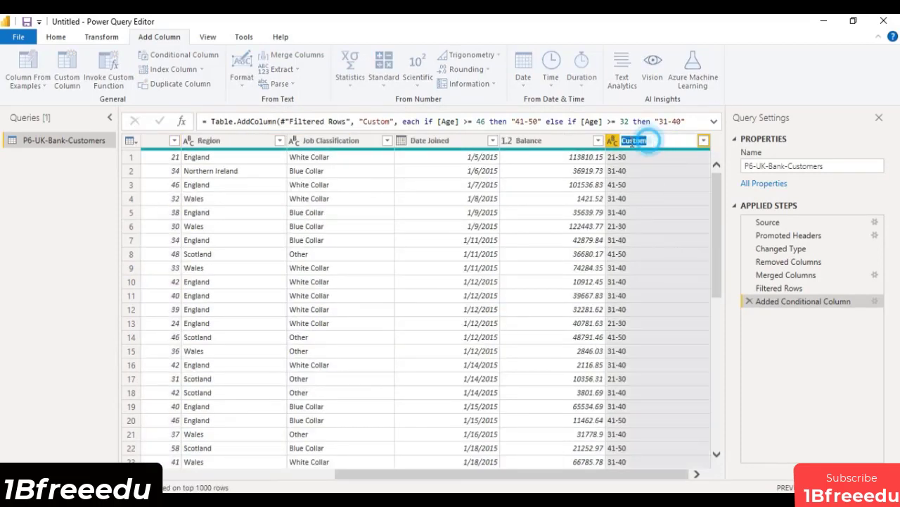
{"action": "double_click", "coordinate": [634, 141]}
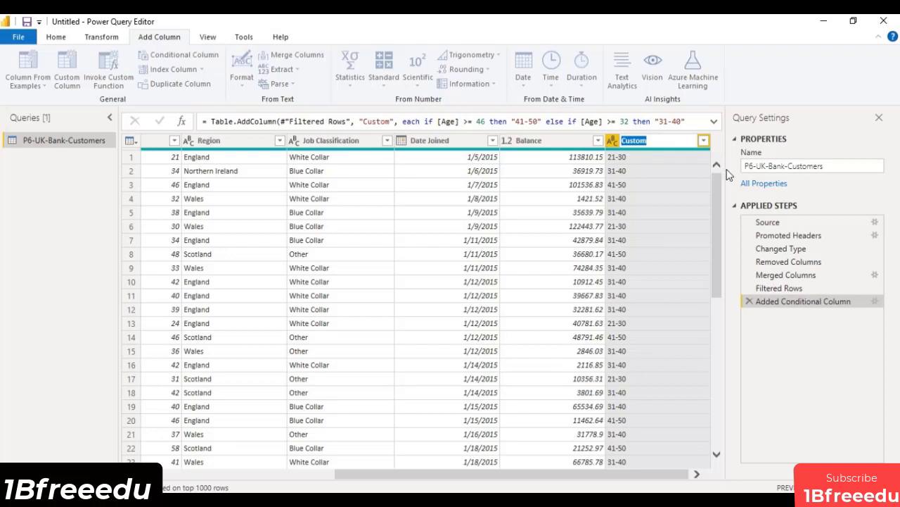
{"action": "type", "text": "ge"}
{"action": "type", "text": " Group"}
{"action": "type", "text": "A"}
{"action": "key", "text": "Return"}
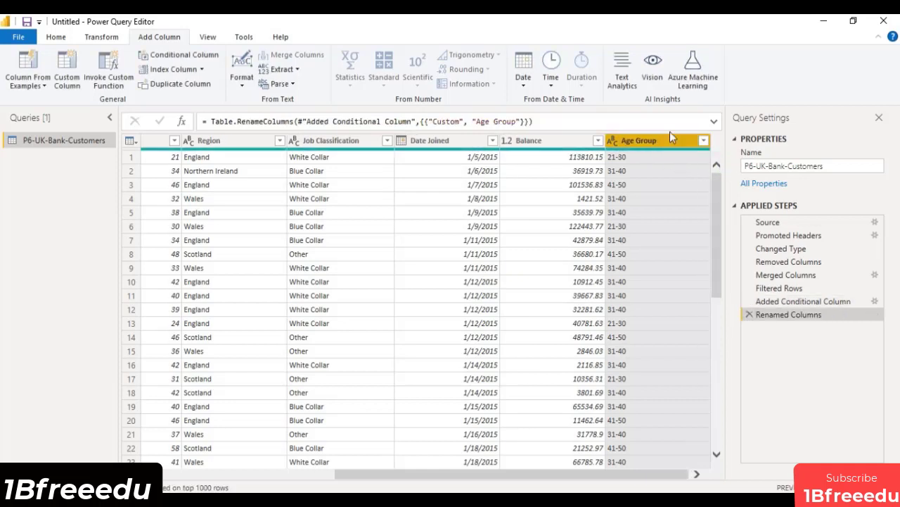
Examine the full formula of the Added Conditional Column step and return to the Renamed Columns step.
{"action": "left_click", "coordinate": [797, 301]}
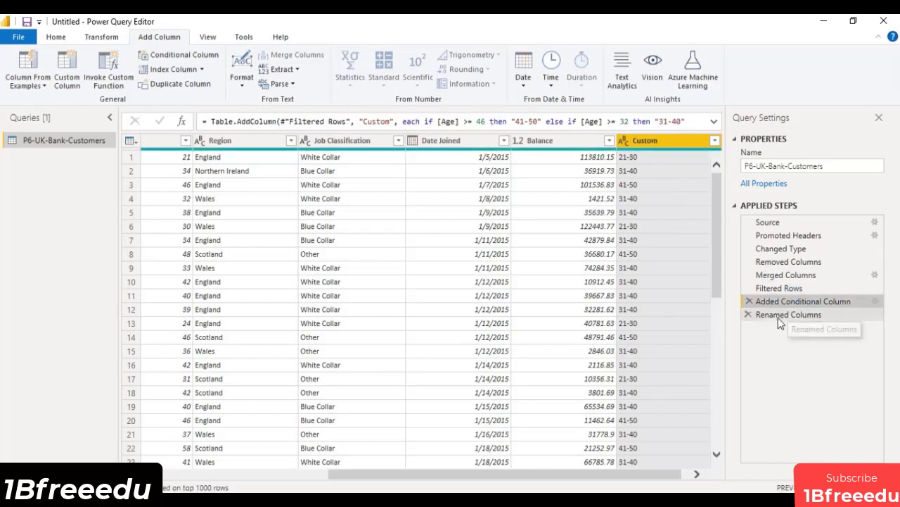
{"action": "left_click", "coordinate": [715, 121]}
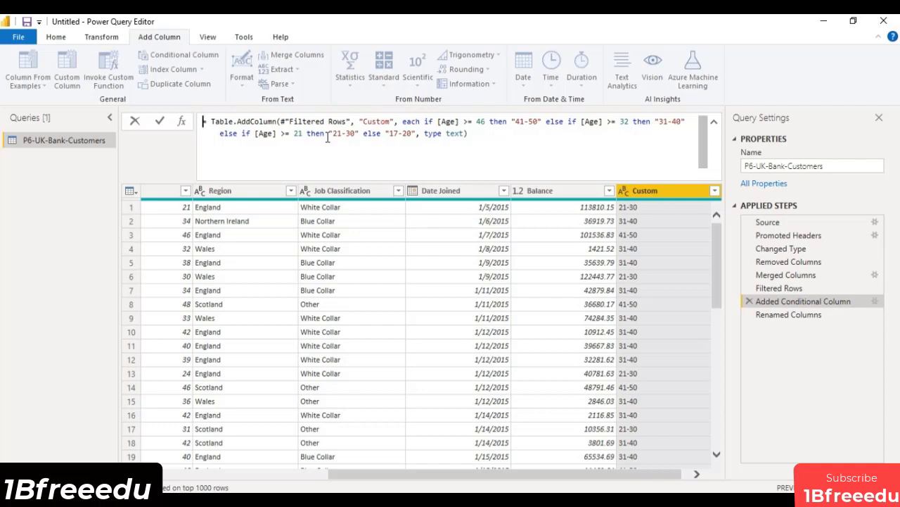
{"action": "left_click", "coordinate": [713, 123]}
{"action": "left_click", "coordinate": [782, 316]}
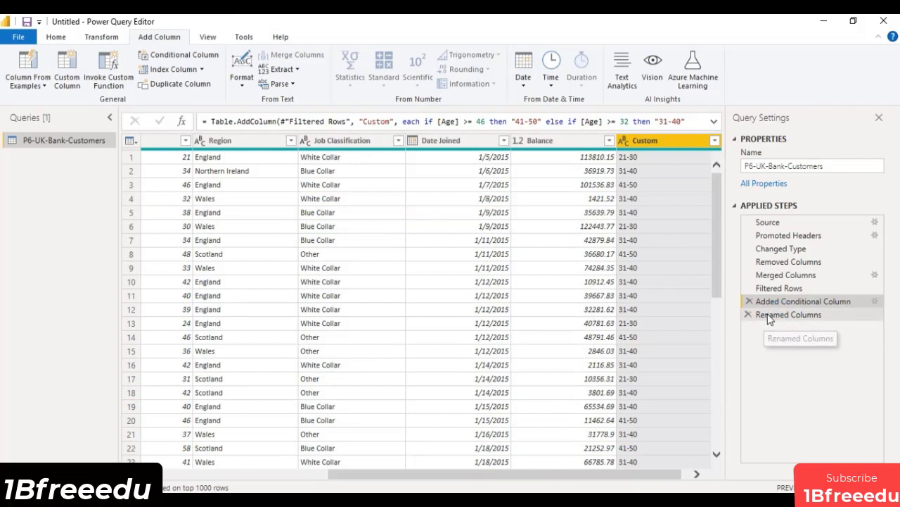
{"action": "left_click", "coordinate": [766, 317]}
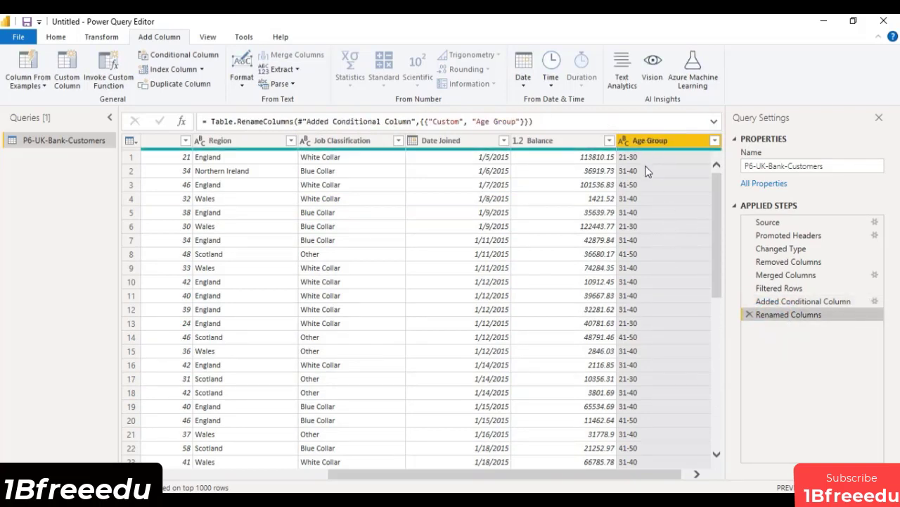
Check which age ranges the Age Group filter lists and accept the filter with all of them selected.
{"action": "left_click", "coordinate": [714, 141]}
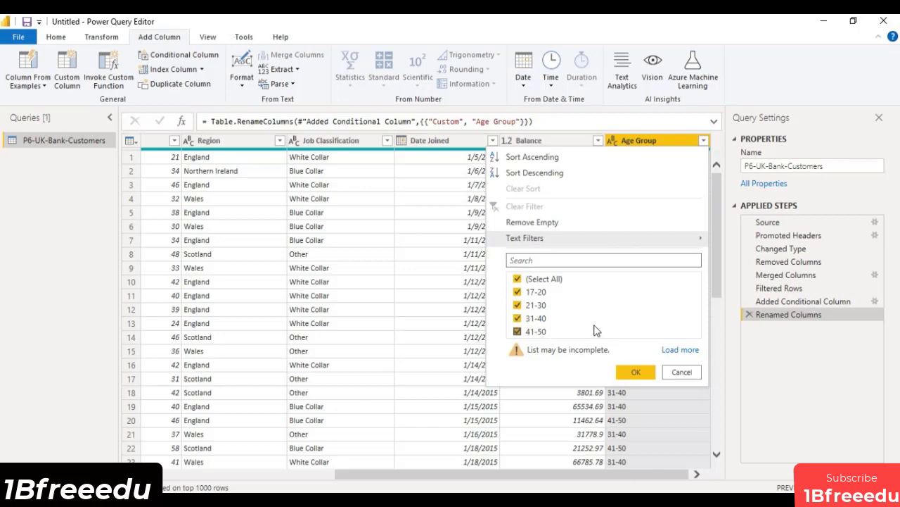
{"action": "left_click", "coordinate": [636, 371]}
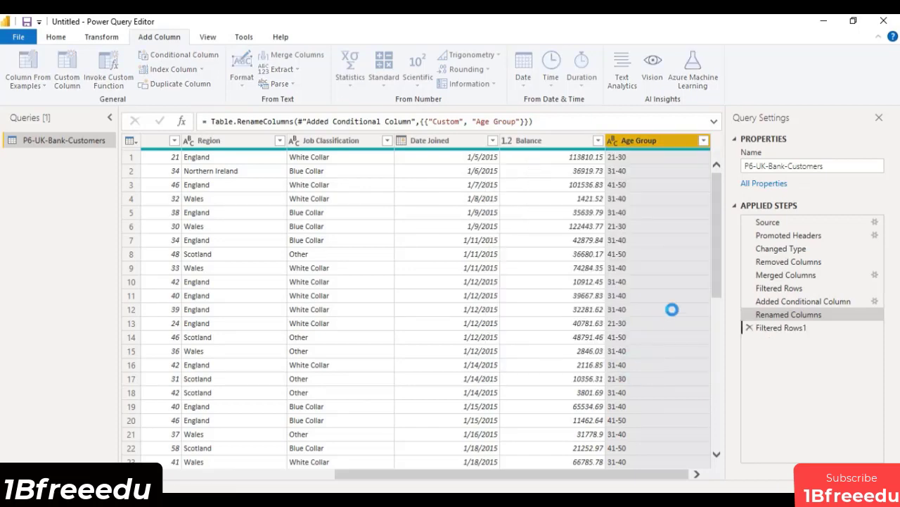
{"action": "scroll", "coordinate": [672, 309], "scroll_direction": "down", "scroll_amount": 3}
{"action": "scroll", "coordinate": [673, 310], "scroll_direction": "up", "scroll_amount": 3}
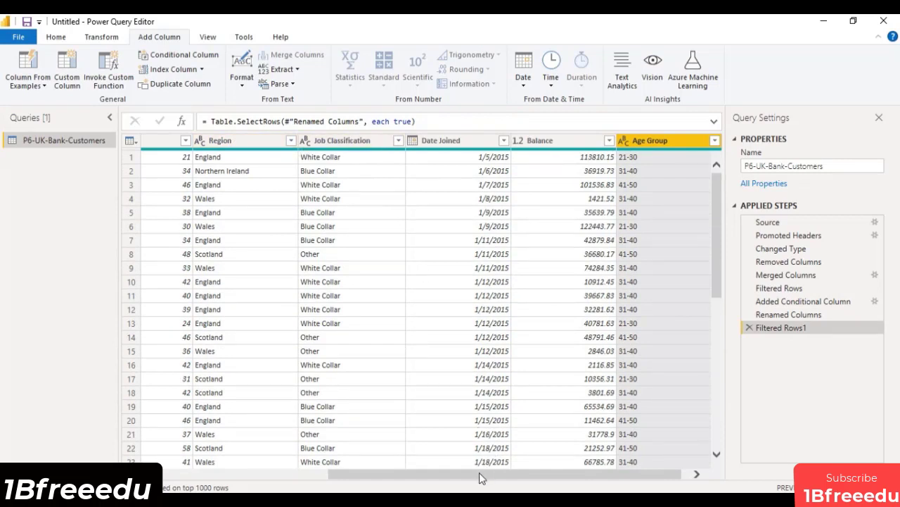
Filter the Age column to only age 52 and check the Age Group assigned to those rows.
{"action": "left_click_drag", "start_coordinate": [482, 472], "coordinate": [403, 472]}
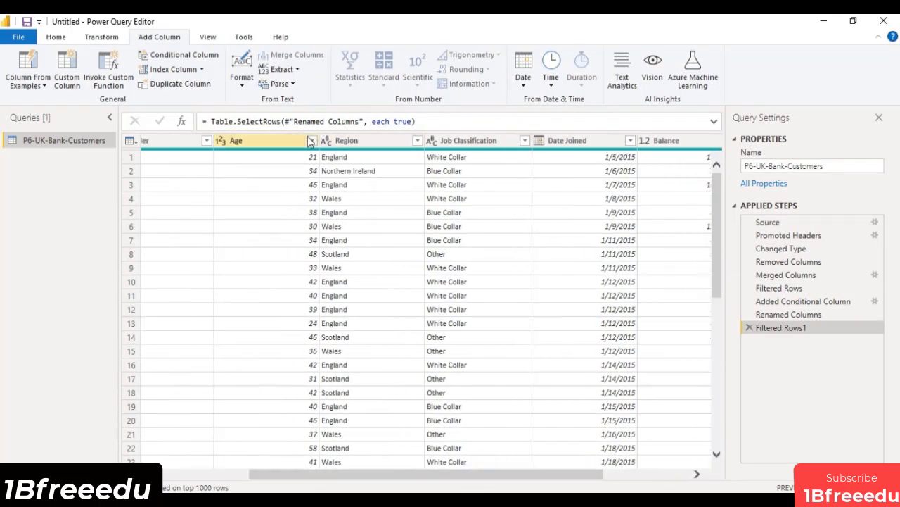
{"action": "left_click", "coordinate": [312, 140]}
{"action": "scroll", "coordinate": [251, 351], "scroll_direction": "down", "scroll_amount": 2}
{"action": "scroll", "coordinate": [251, 351], "scroll_direction": "down", "scroll_amount": 5}
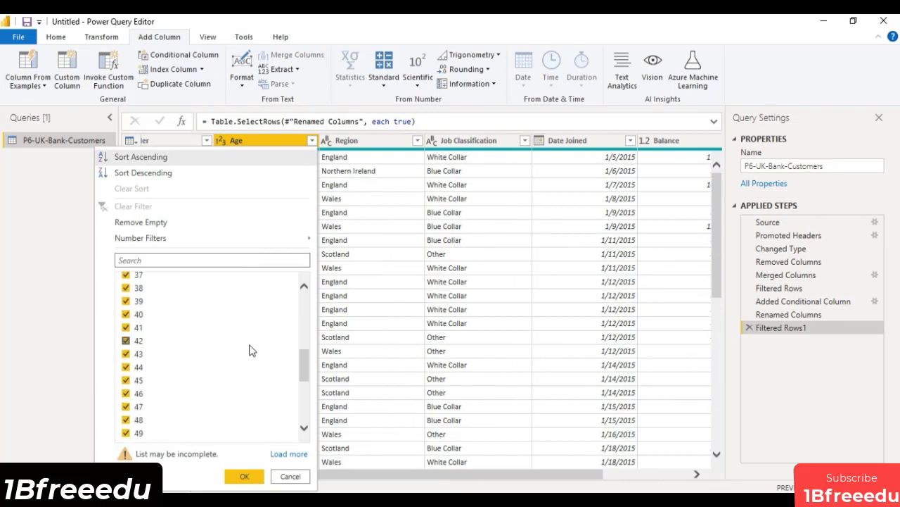
{"action": "scroll", "coordinate": [255, 351], "scroll_direction": "up", "scroll_amount": 2}
{"action": "scroll", "coordinate": [255, 351], "scroll_direction": "up", "scroll_amount": 4}
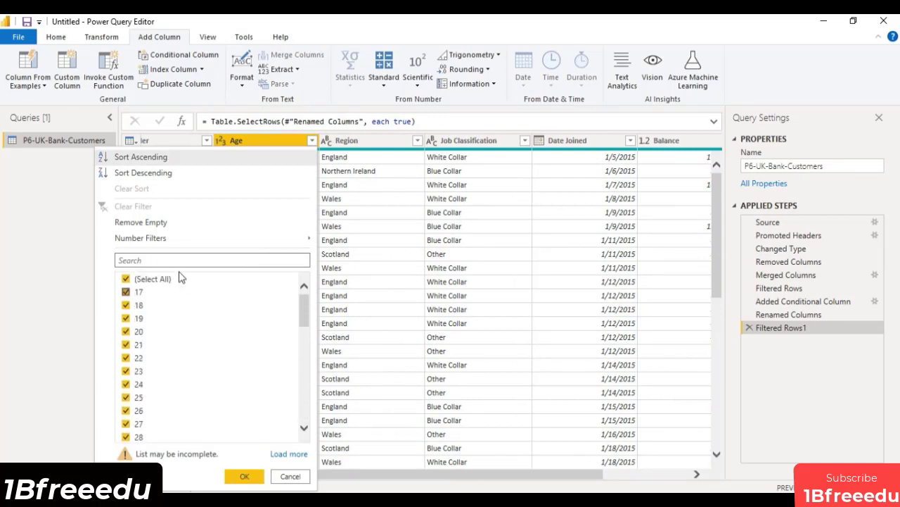
{"action": "left_click", "coordinate": [126, 280]}
{"action": "scroll", "coordinate": [326, 420], "scroll_direction": "down", "scroll_amount": 7}
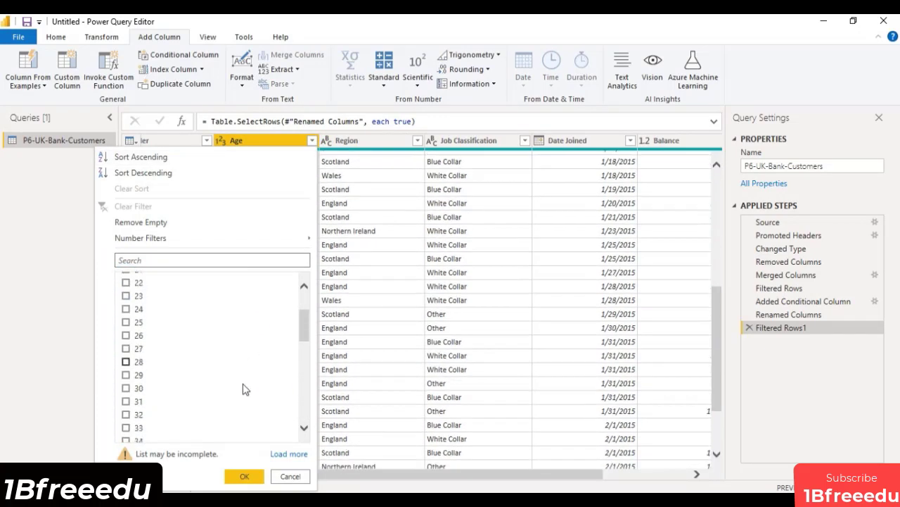
{"action": "scroll", "coordinate": [123, 345], "scroll_direction": "down", "scroll_amount": 7}
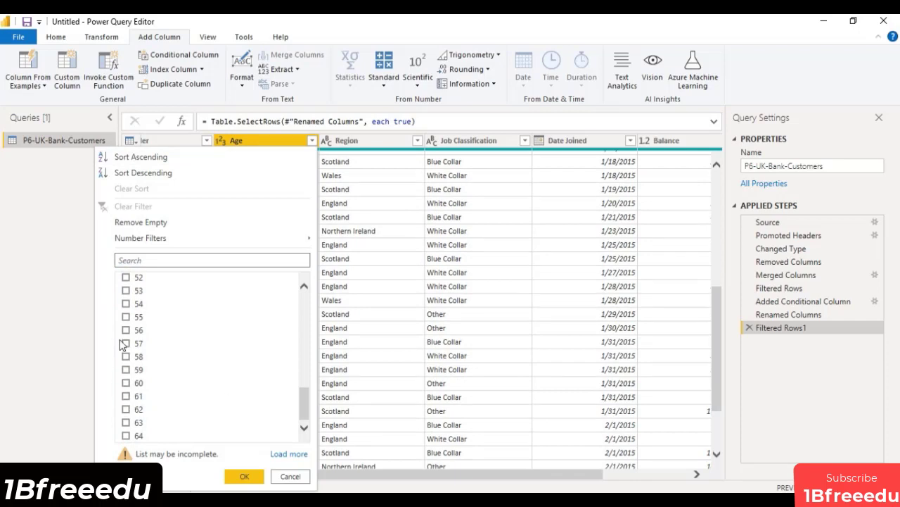
{"action": "left_click", "coordinate": [125, 277]}
{"action": "left_click", "coordinate": [250, 476]}
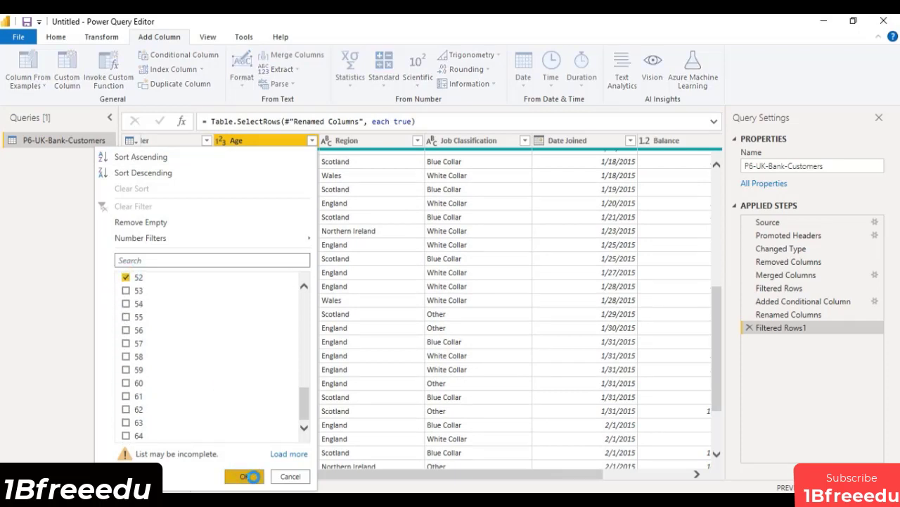
{"action": "left_click_drag", "start_coordinate": [563, 469], "coordinate": [648, 473]}
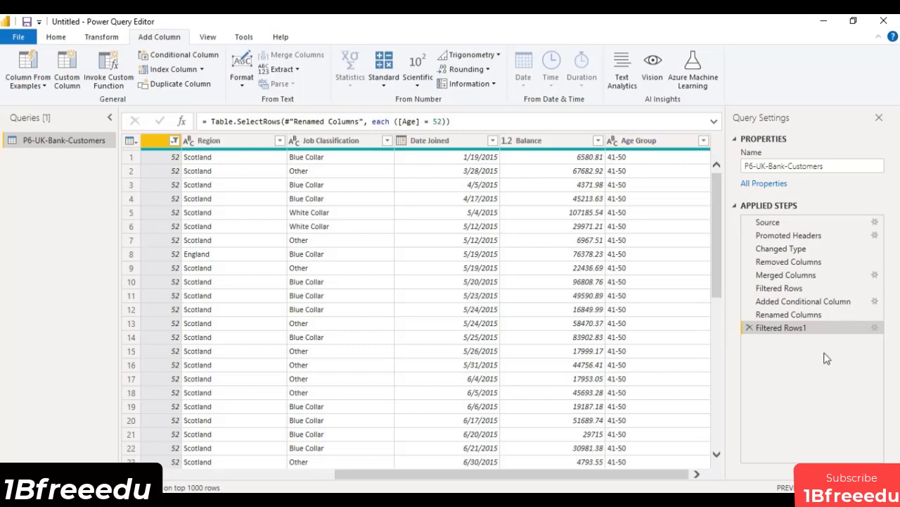
In the Added Conditional Column formula, set the age threshold for the "41-50" group to 42.
{"action": "left_click", "coordinate": [805, 301]}
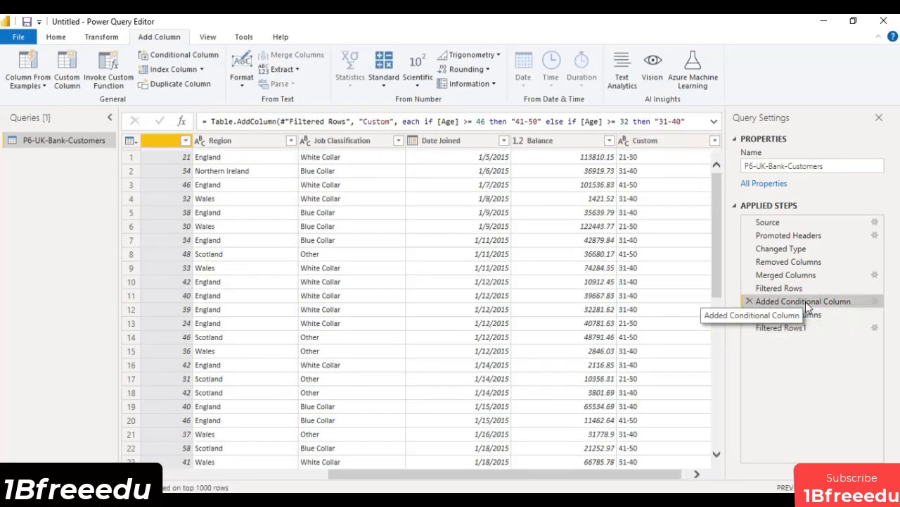
{"action": "left_click", "coordinate": [713, 123]}
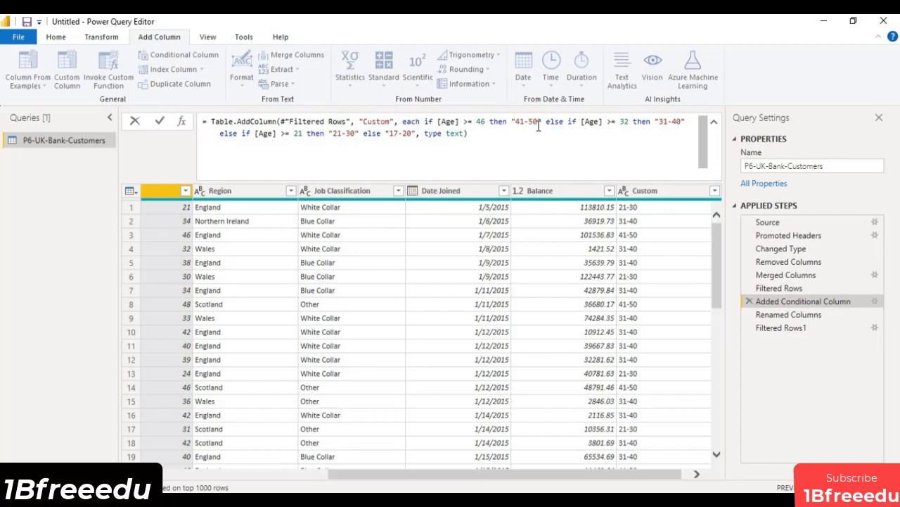
{"action": "left_click", "coordinate": [489, 121]}
{"action": "key", "text": "BackSpace"}
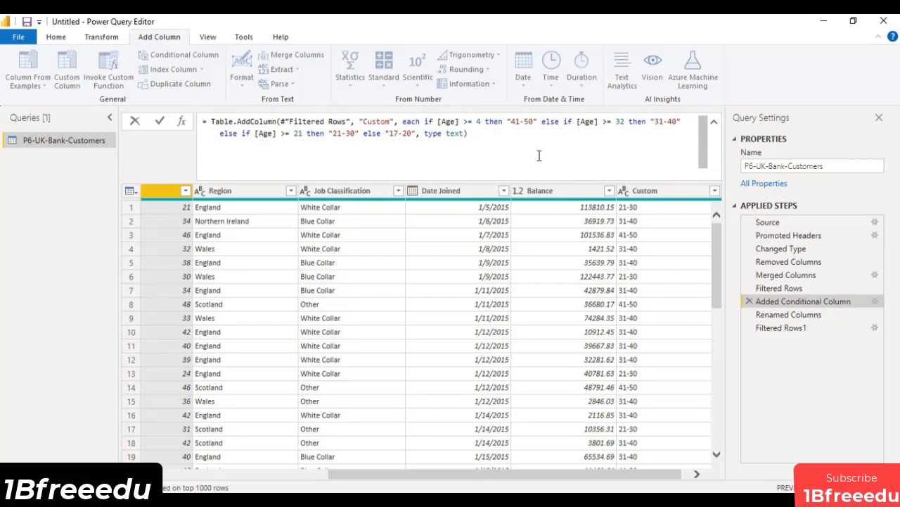
{"action": "type", "text": "2"}
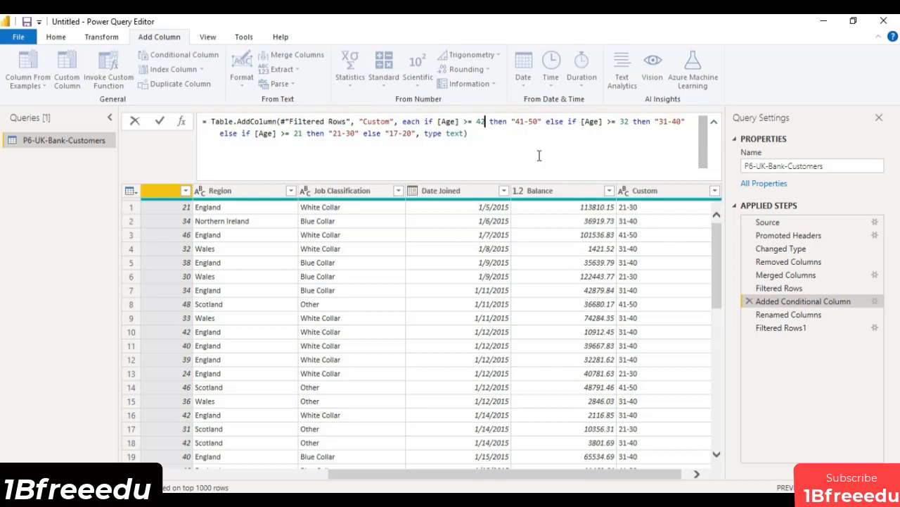
Duplicate the clause if [Age] >= 42 then "41-50" directly ahead of the original in the formula.
{"action": "left_click", "coordinate": [435, 121]}
{"action": "left_click", "coordinate": [424, 121]}
{"action": "left_click_drag", "start_coordinate": [425, 121], "coordinate": [542, 122]}
{"action": "key", "text": "ctrl+c"}
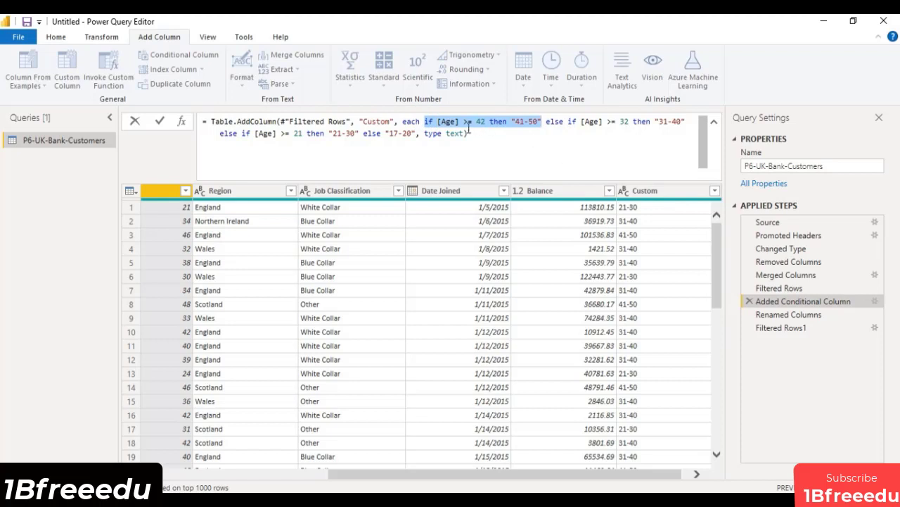
{"action": "left_click", "coordinate": [423, 121]}
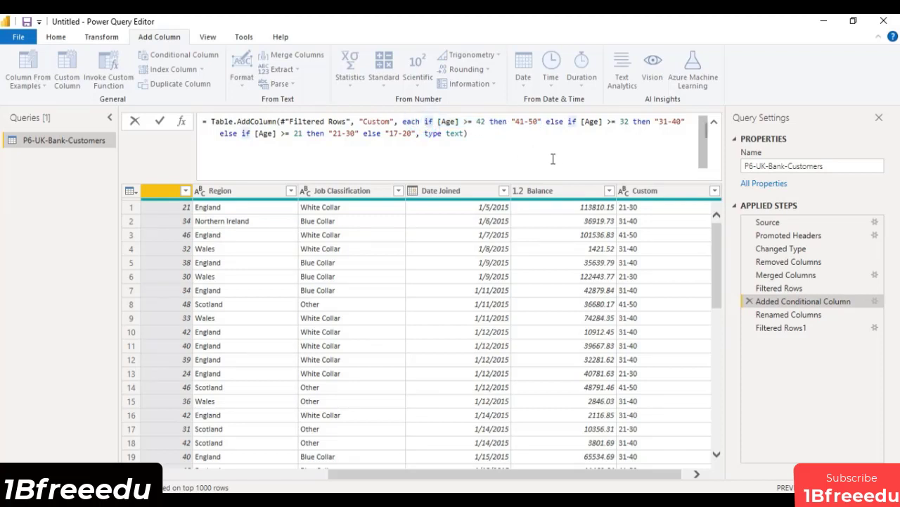
{"action": "key", "text": "ctrl+v"}
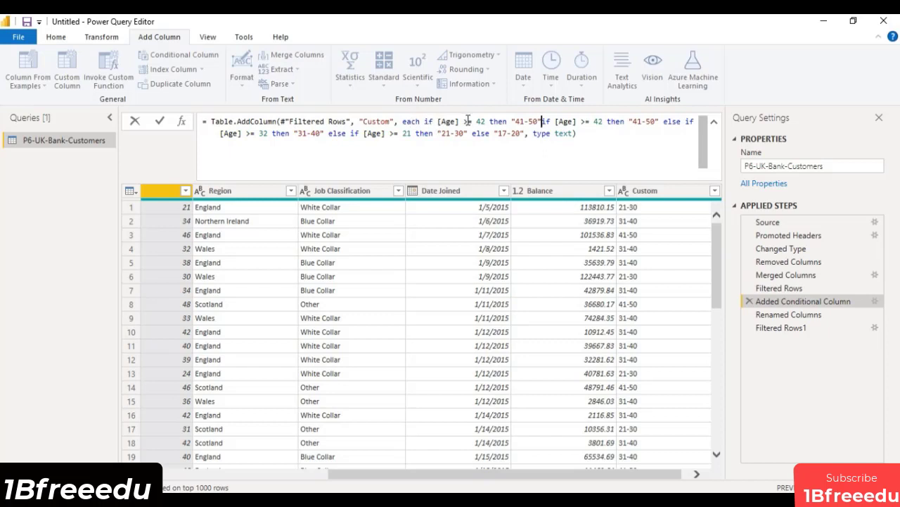
Change the first of the two duplicate clauses to if [Age] >= 52 then "51+".
{"action": "double_click", "coordinate": [481, 121]}
{"action": "type", "text": "52"}
{"action": "left_click", "coordinate": [519, 120]}
{"action": "key", "text": "BackSpace"}
{"action": "type", "text": "5"}
{"action": "key", "text": "Right"}
{"action": "key", "text": "Right"}
{"action": "key", "text": "Right"}
{"action": "key", "text": "Right"}
{"action": "key", "text": "BackSpace"}
{"action": "key", "text": "BackSpace"}
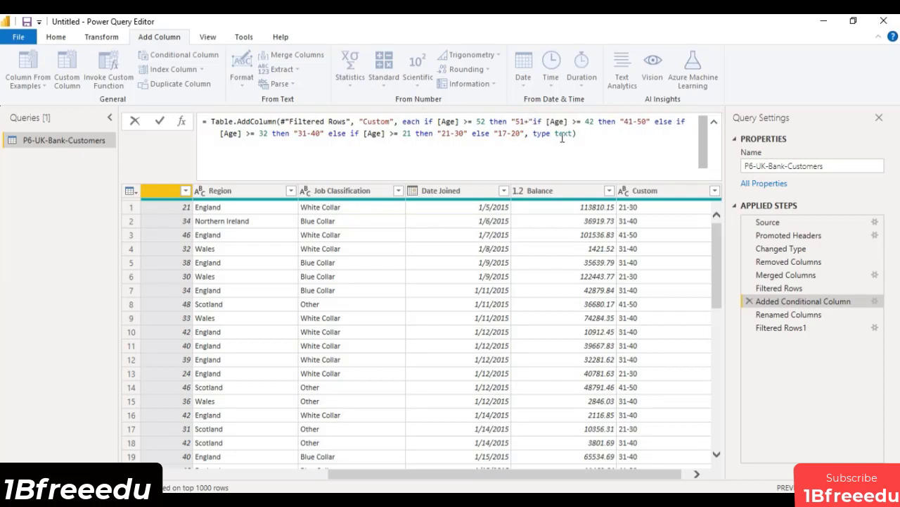
{"action": "left_click", "coordinate": [533, 120]}
{"action": "key", "text": "BackSpace"}
{"action": "type", "text": "+\""}
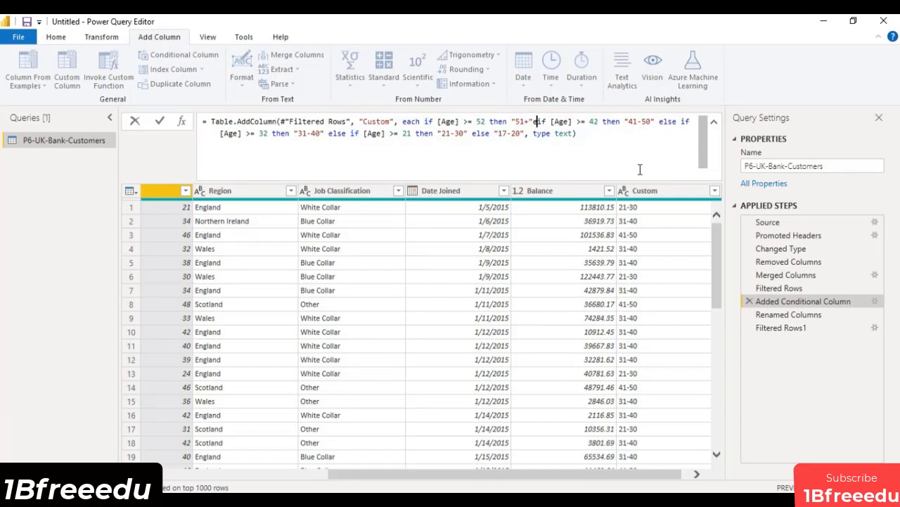
{"action": "type", "text": "else"}
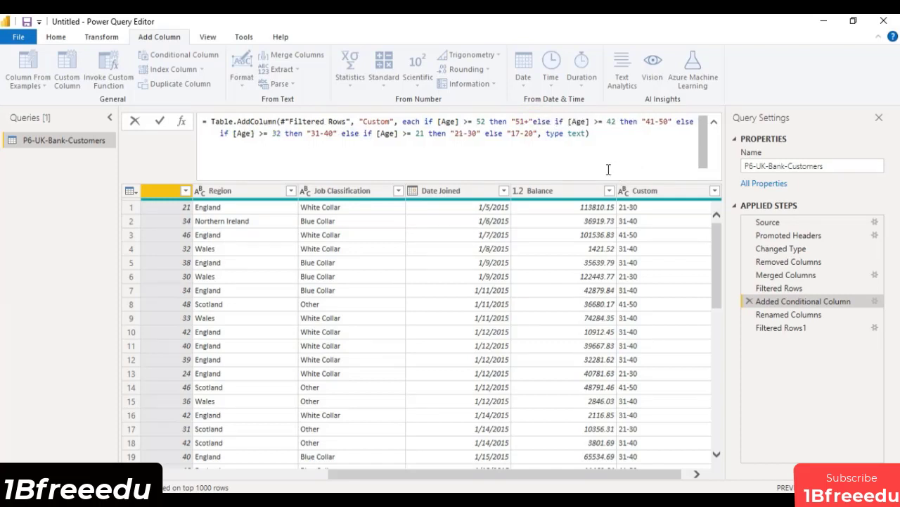
Insert else, with a space before it, between the "51+" clause and the following if, and apply the formula.
{"action": "left_click", "coordinate": [533, 121]}
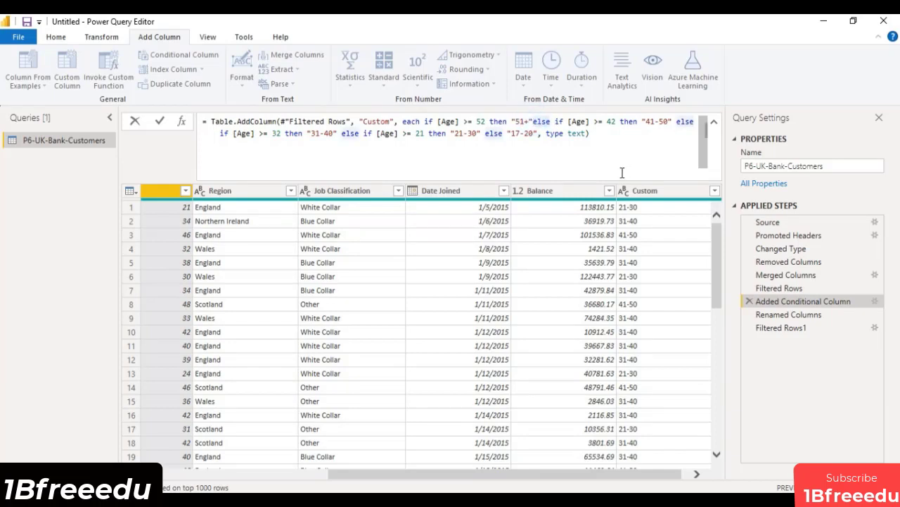
{"action": "left_click", "coordinate": [715, 121]}
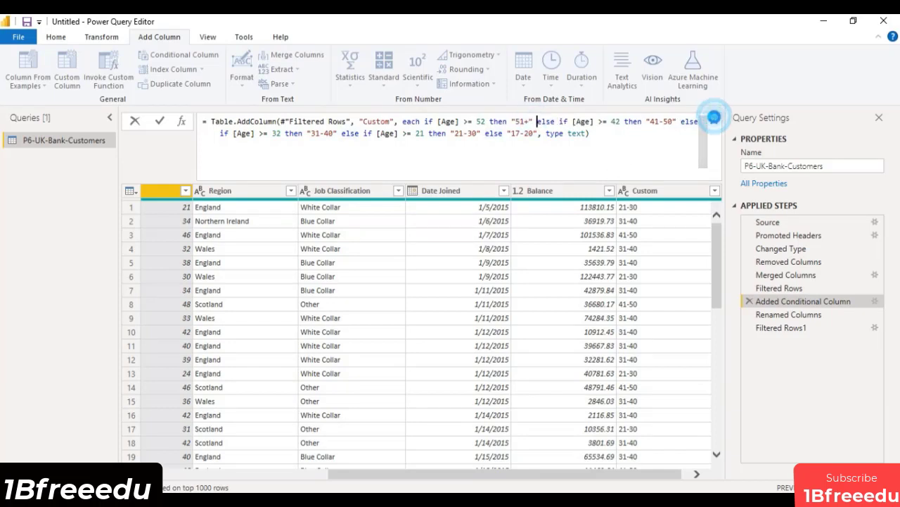
{"action": "left_click", "coordinate": [714, 123]}
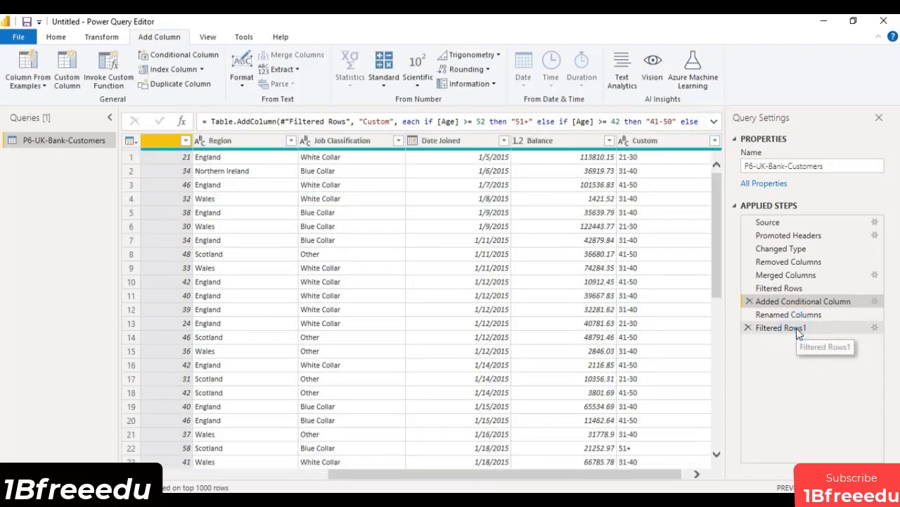
Check the Age Group values of the age 52 rows and delete the Filtered Rows1 step.
{"action": "left_click", "coordinate": [796, 328]}
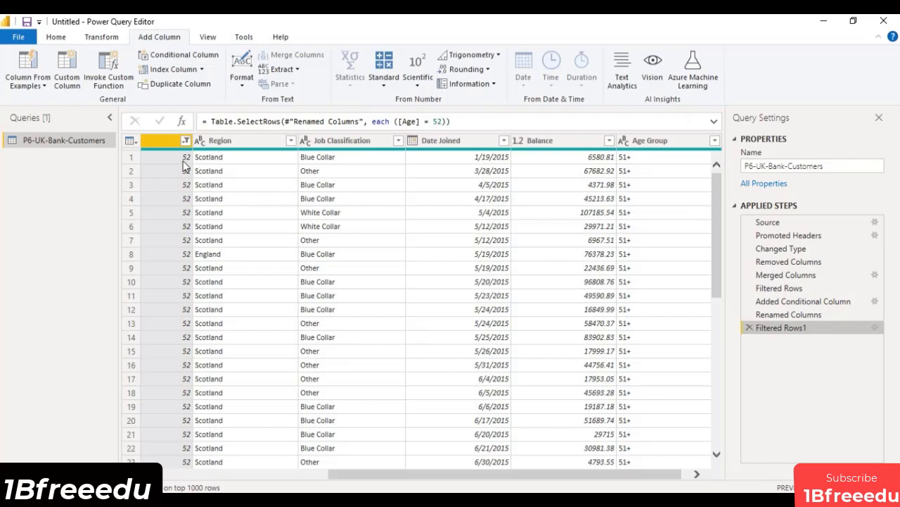
{"action": "scroll", "coordinate": [623, 320], "scroll_direction": "down", "scroll_amount": 10}
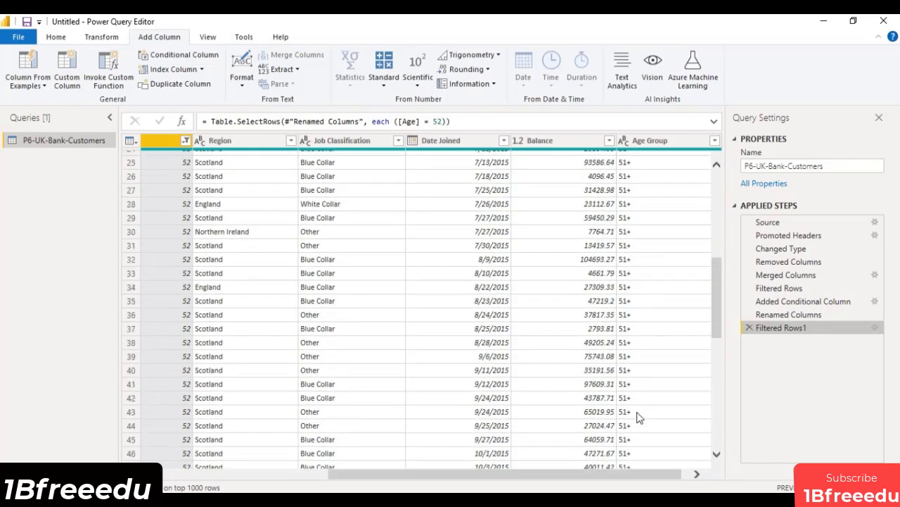
{"action": "scroll", "coordinate": [633, 422], "scroll_direction": "up", "scroll_amount": 10}
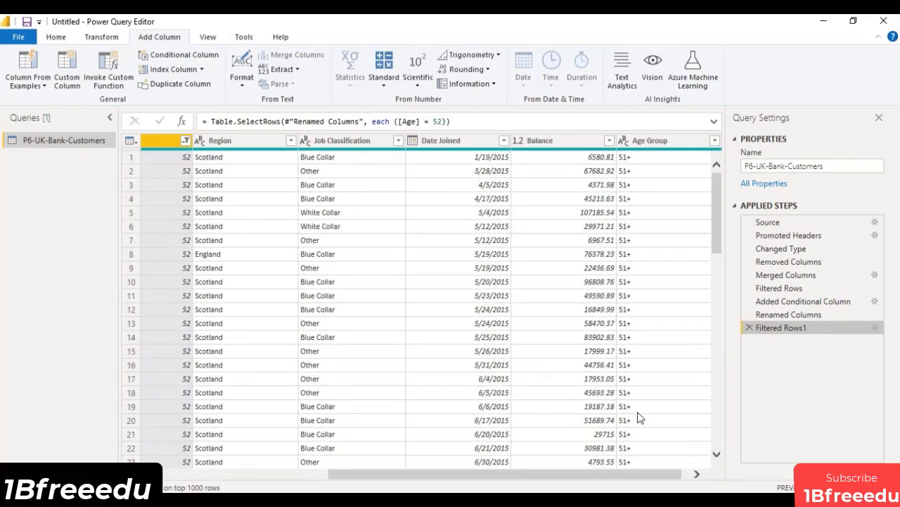
{"action": "left_click", "coordinate": [749, 328]}
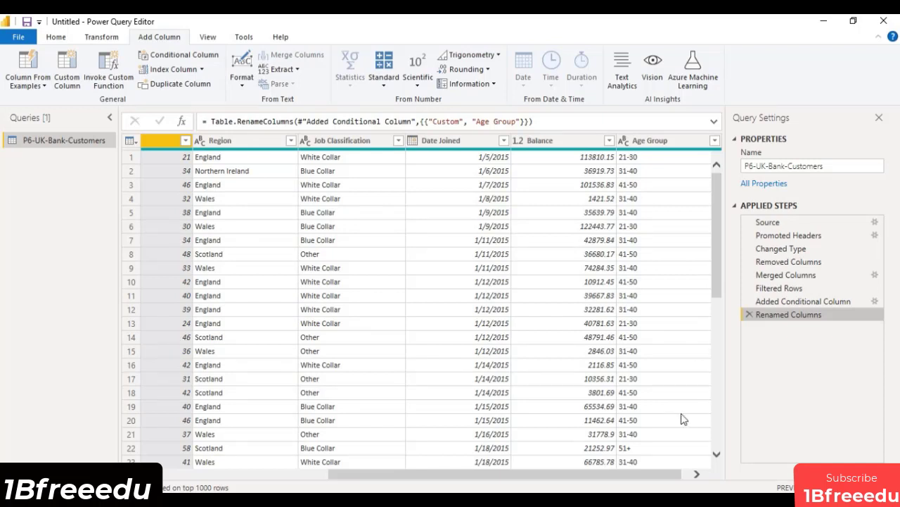
Rename the P6-UK-Bank-Customers query as Bank.
{"action": "left_click_drag", "start_coordinate": [665, 475], "coordinate": [461, 480]}
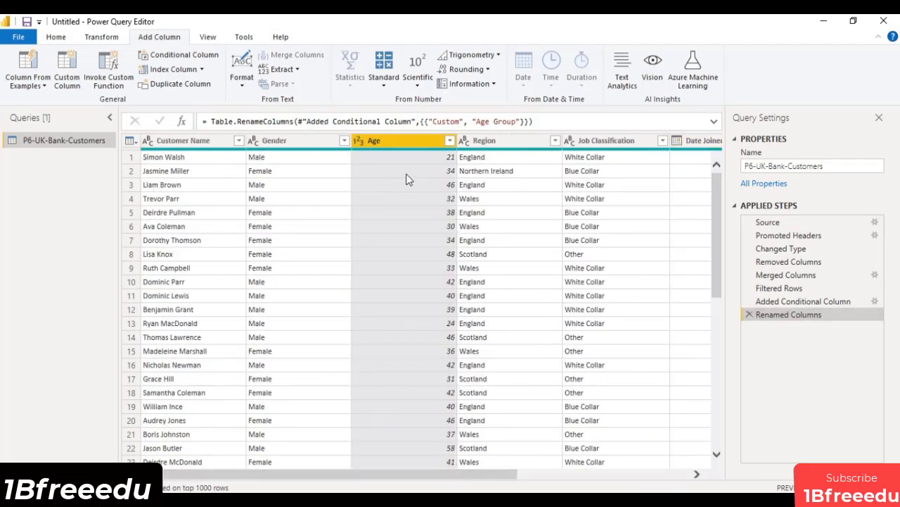
{"action": "left_click", "coordinate": [56, 37]}
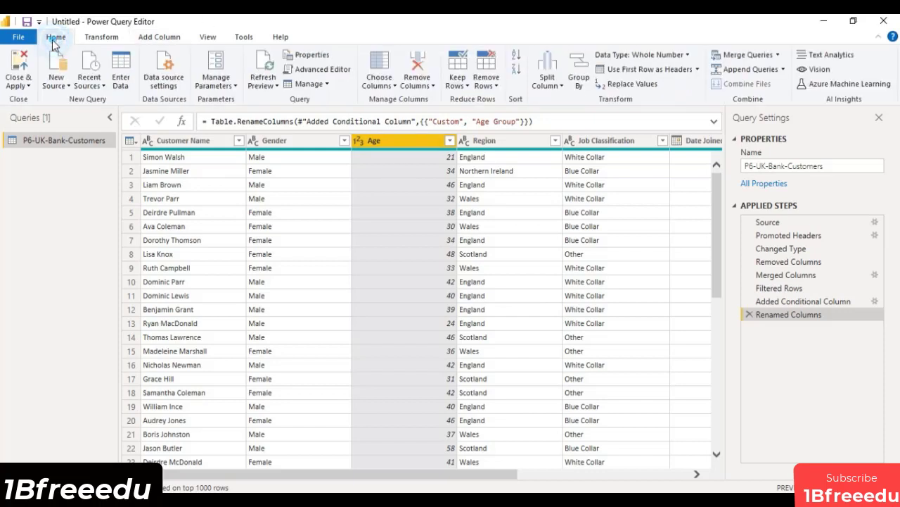
{"action": "left_click", "coordinate": [823, 166]}
{"action": "double_click", "coordinate": [823, 167]}
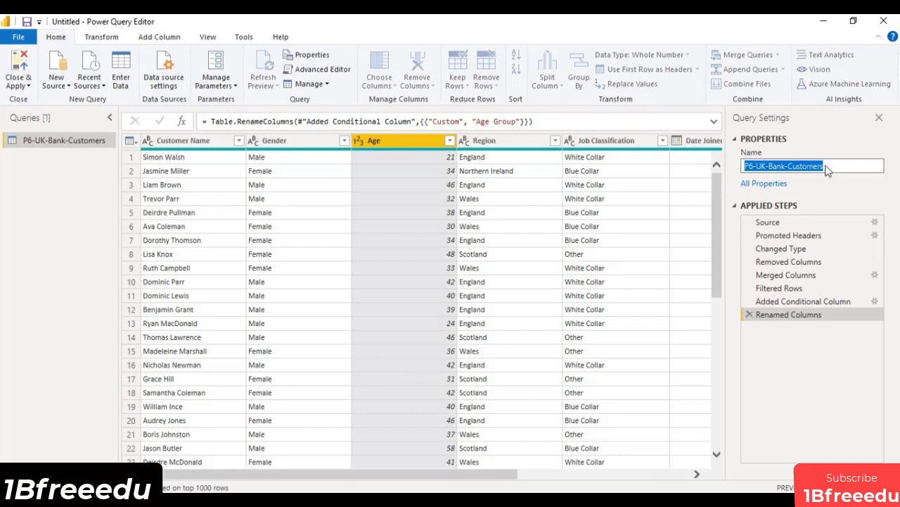
{"action": "type", "text": "Bank"}
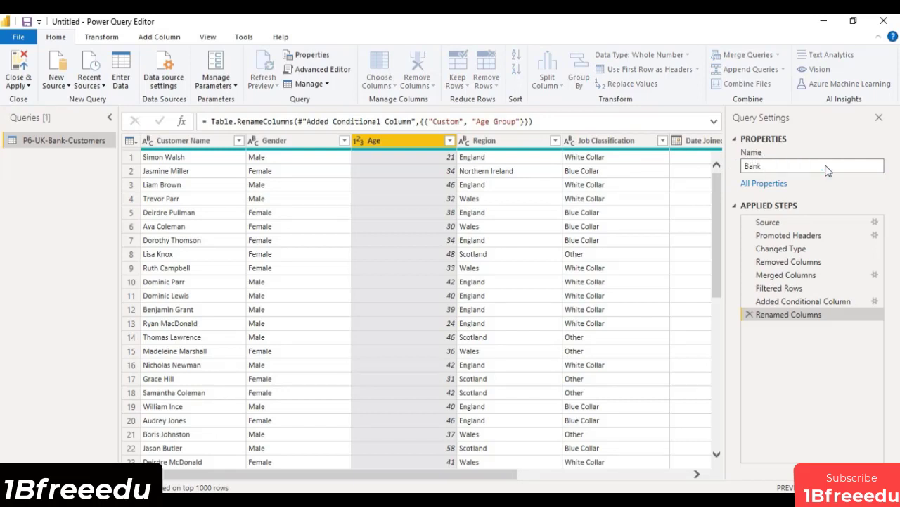
Apply the query changes to load the Bank table into the report and expand its field list.
{"action": "left_click", "coordinate": [25, 65]}
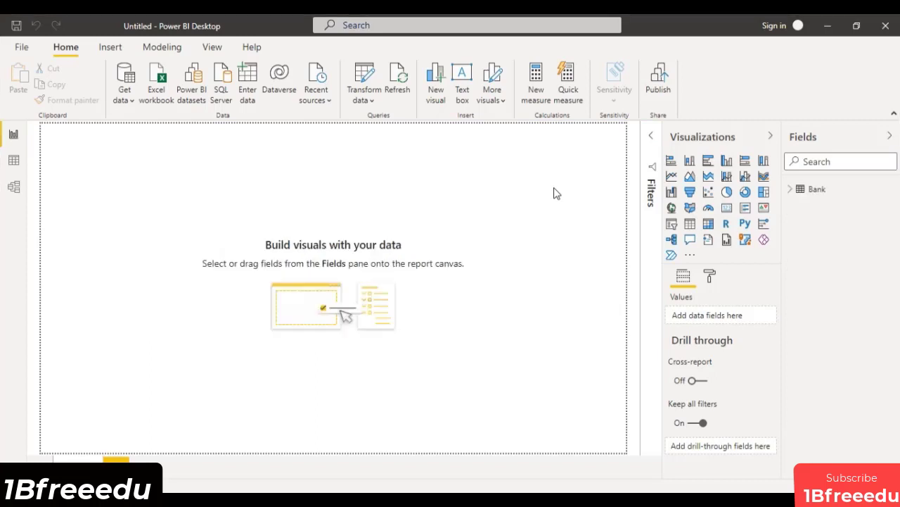
{"action": "left_click", "coordinate": [790, 188]}
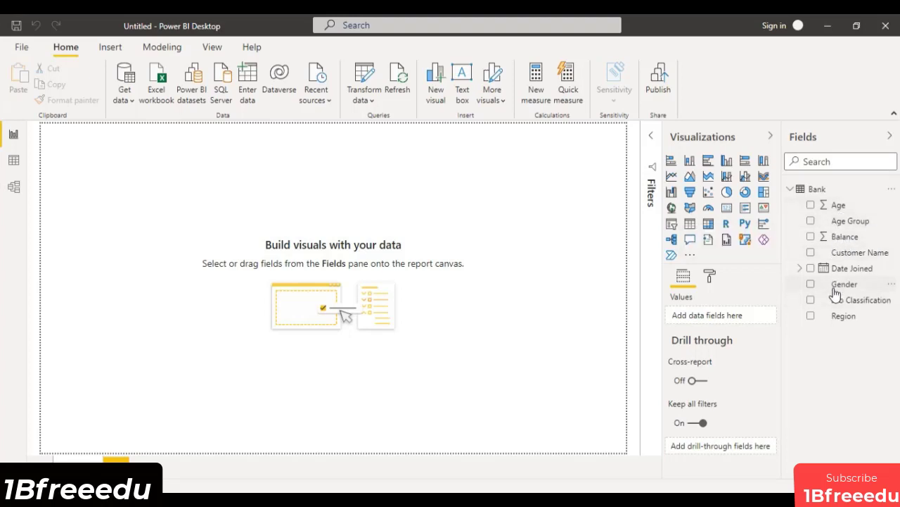
Add a line chart, enlarge it, show it in focus mode, and plot Balance as values with Age on the axis.
{"action": "left_click", "coordinate": [672, 177]}
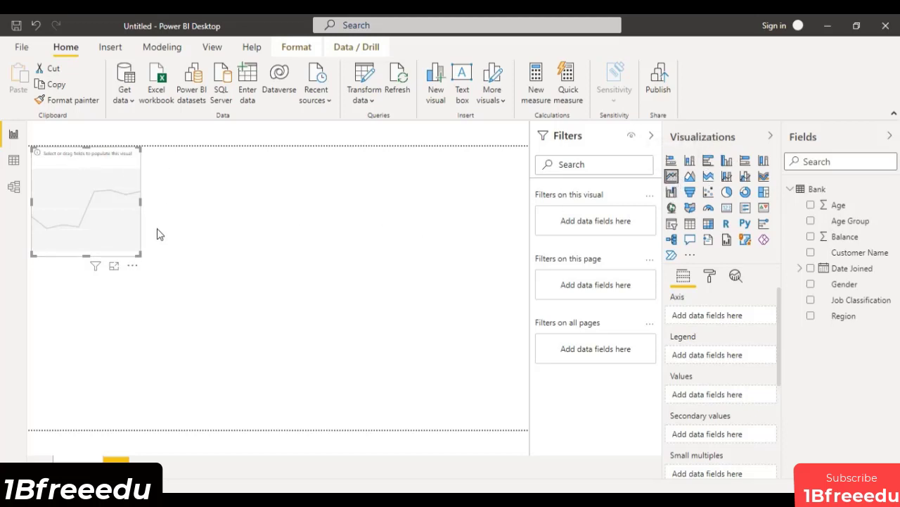
{"action": "left_click_drag", "start_coordinate": [137, 254], "coordinate": [220, 287]}
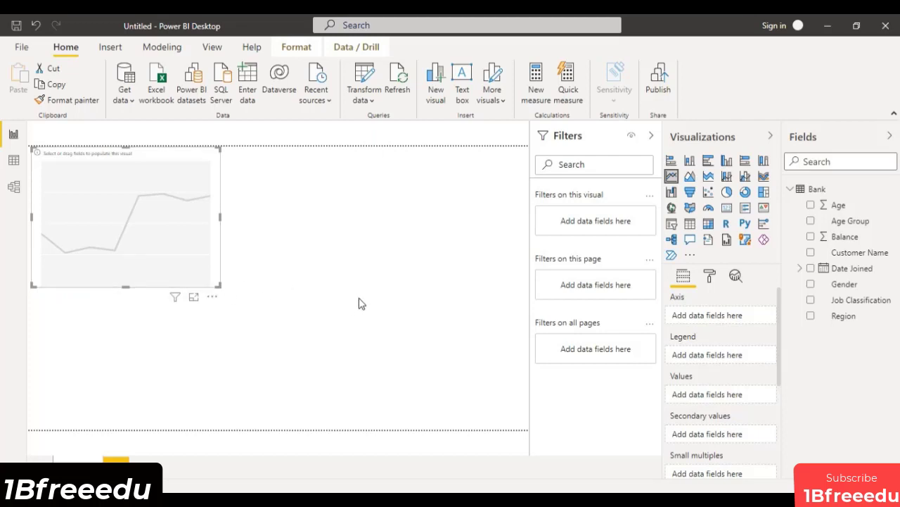
{"action": "left_click", "coordinate": [193, 300]}
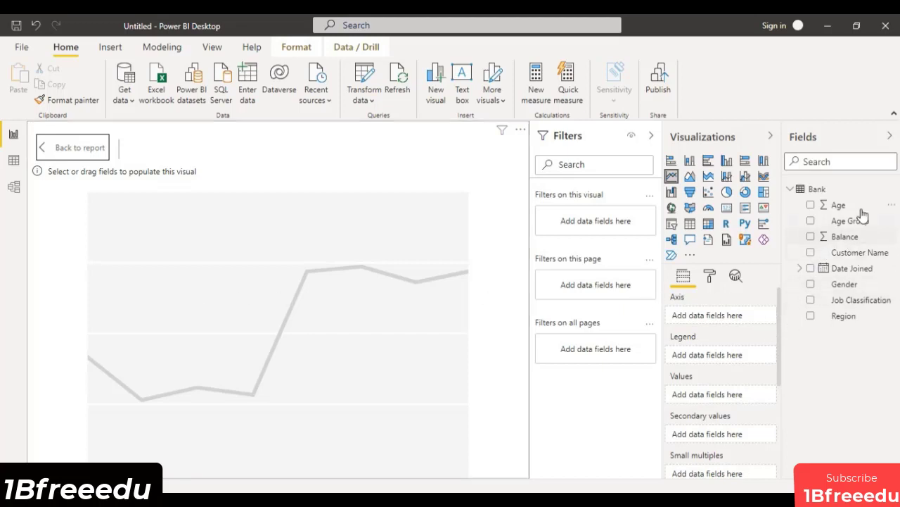
{"action": "left_click_drag", "start_coordinate": [832, 205], "coordinate": [714, 320]}
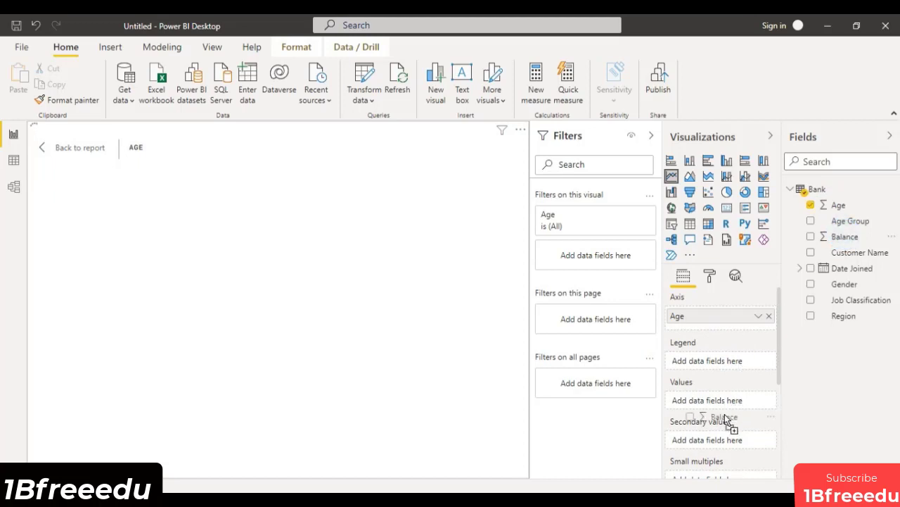
{"action": "left_click_drag", "start_coordinate": [162, 442], "coordinate": [162, 442]}
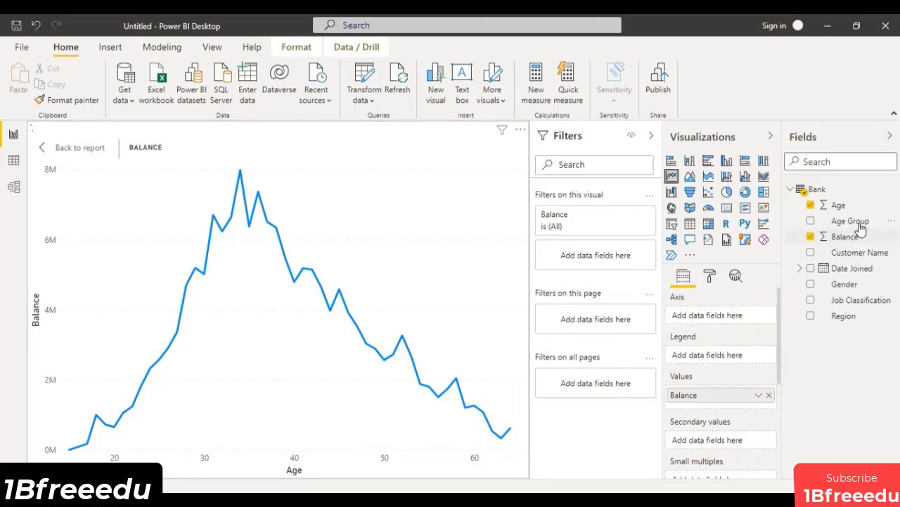
Put Age Group on the axis in place of Age and sort the line chart by Age Group in ascending order.
{"action": "left_click_drag", "start_coordinate": [860, 222], "coordinate": [740, 315]}
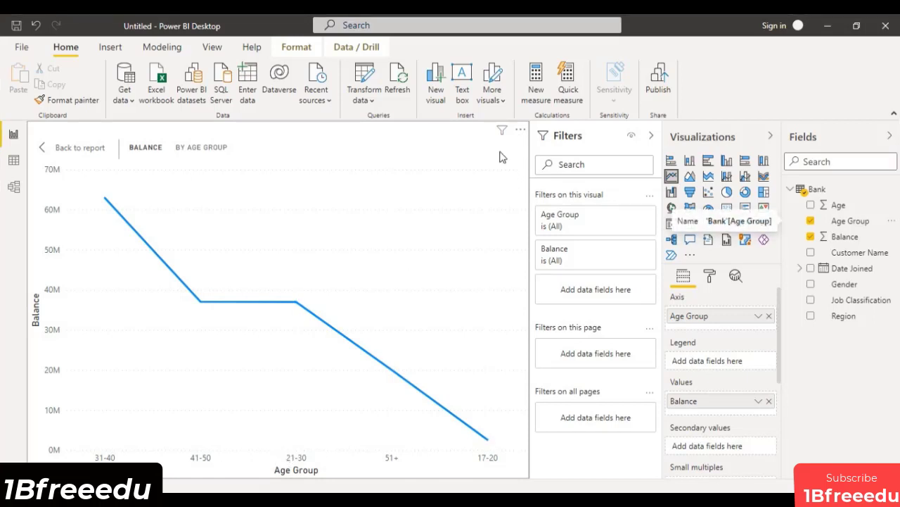
{"action": "mouse_move", "coordinate": [366, 314]}
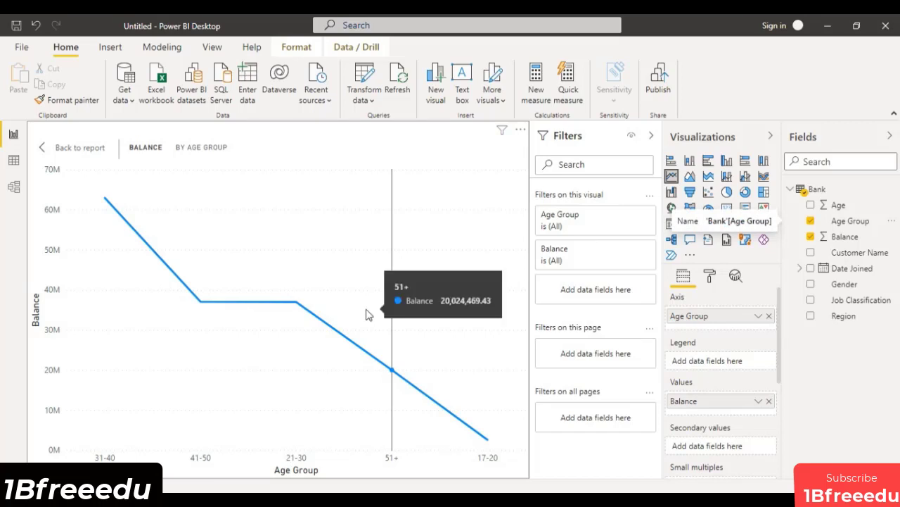
{"action": "left_click", "coordinate": [520, 133]}
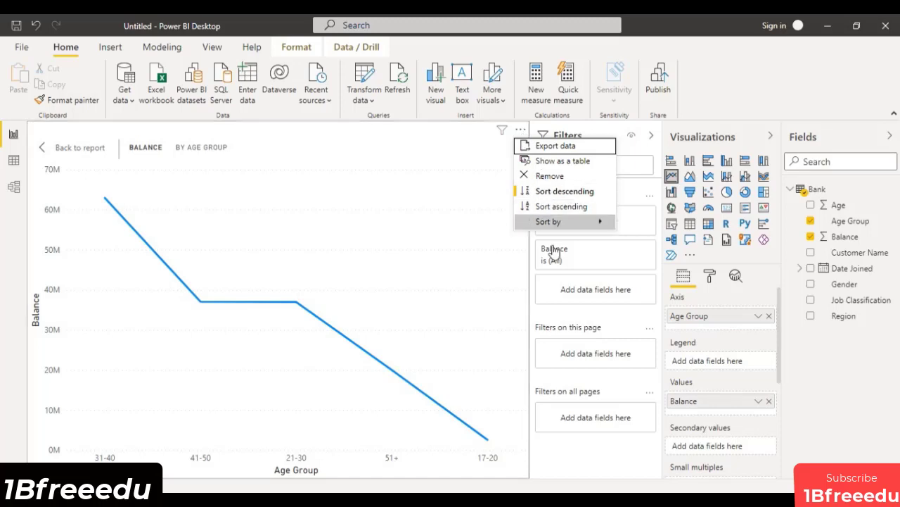
{"action": "mouse_move", "coordinate": [567, 222]}
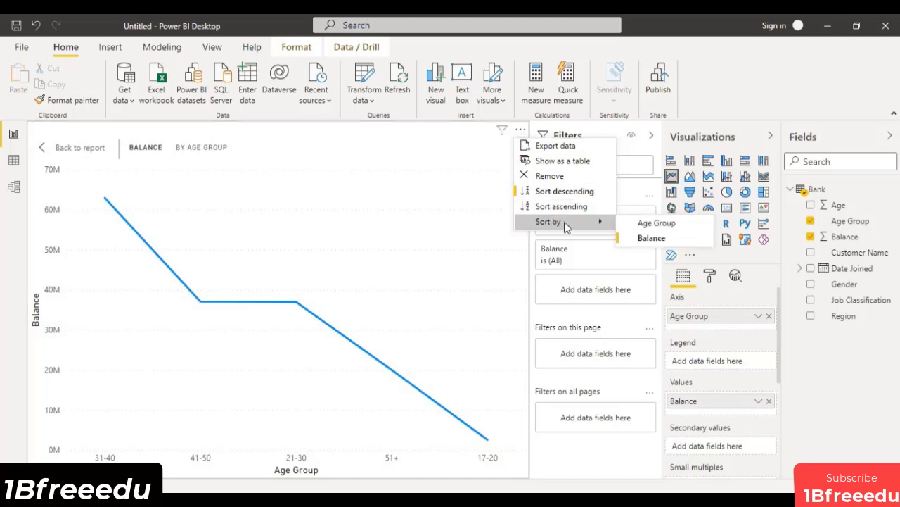
{"action": "left_click", "coordinate": [662, 236]}
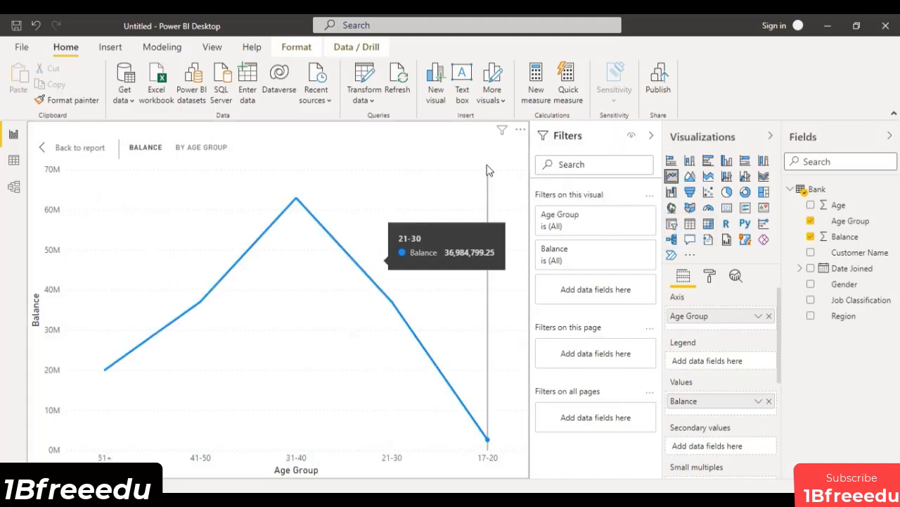
{"action": "left_click", "coordinate": [521, 124]}
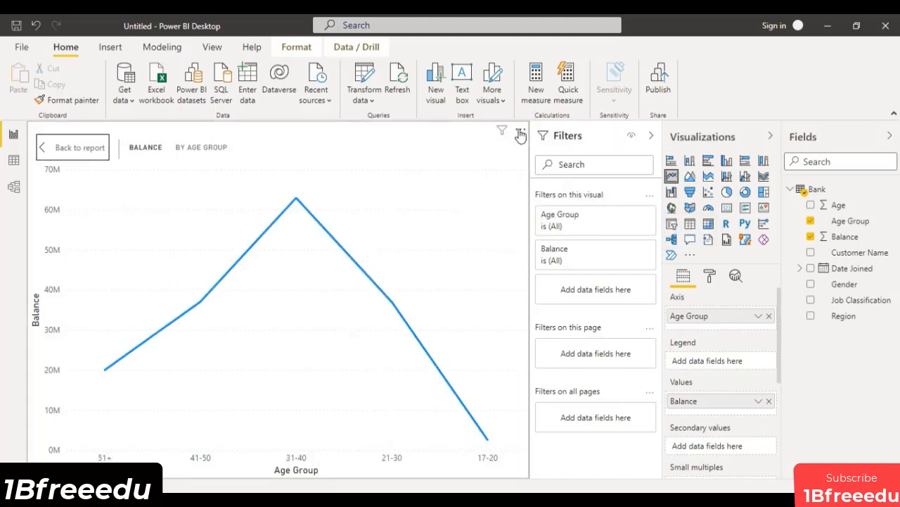
{"action": "left_click", "coordinate": [519, 129]}
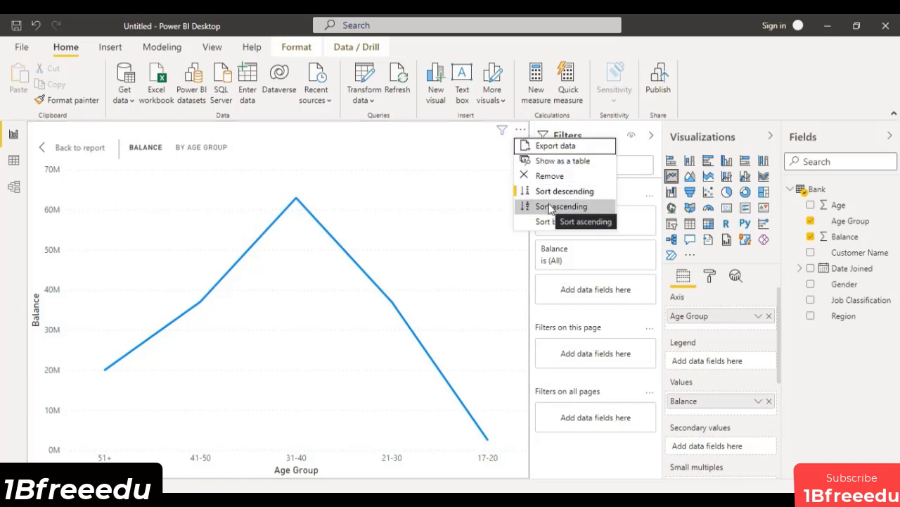
{"action": "left_click", "coordinate": [550, 205]}
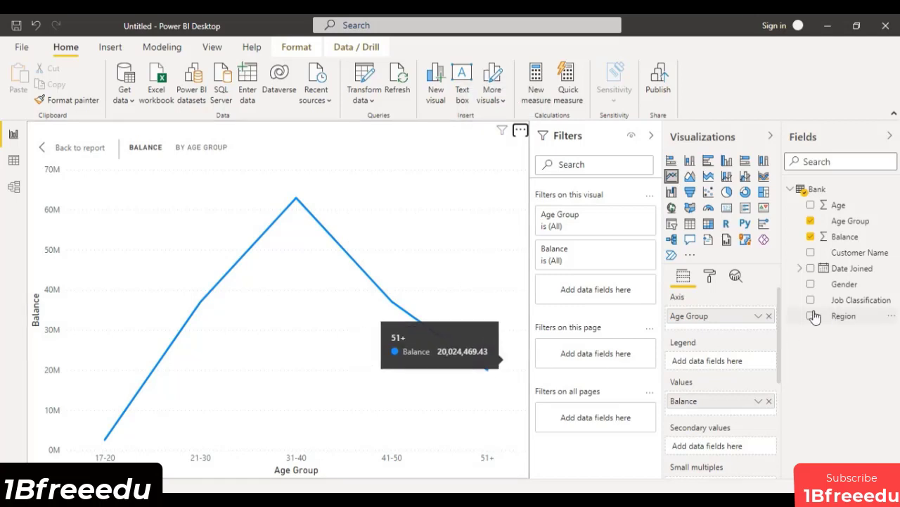
Replace Age Group with Age on the line chart's axis and add Gender as the legend.
{"action": "left_click", "coordinate": [769, 315]}
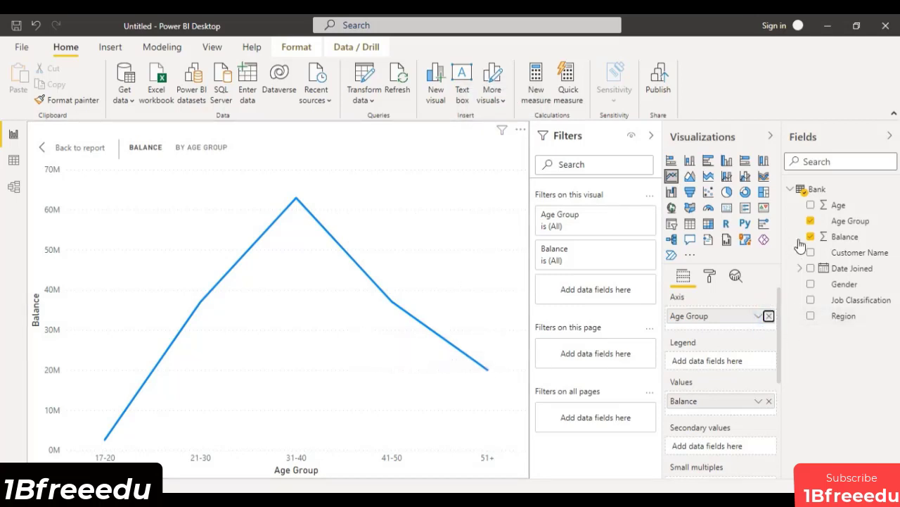
{"action": "left_click_drag", "start_coordinate": [816, 205], "coordinate": [709, 318]}
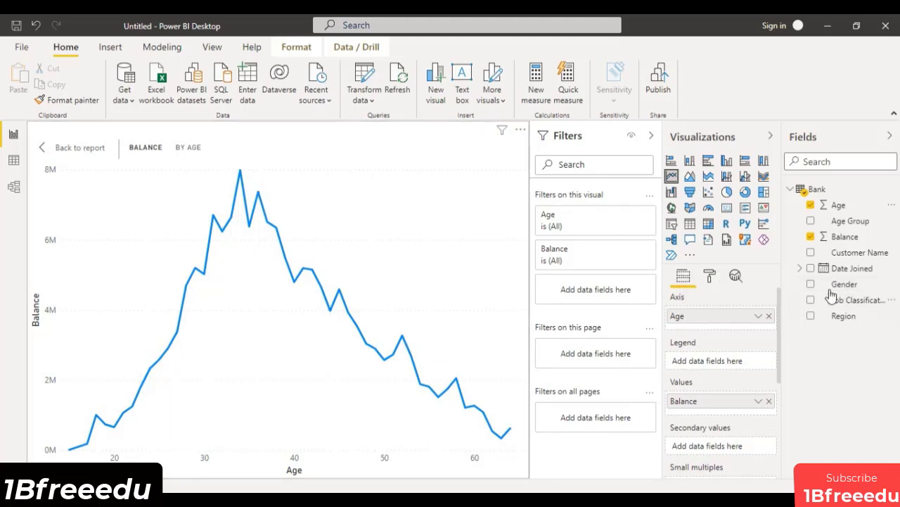
{"action": "mouse_move", "coordinate": [851, 289]}
{"action": "left_mouse_down"}
{"action": "mouse_move", "coordinate": [733, 372]}
{"action": "mouse_move", "coordinate": [188, 285]}
{"action": "left_mouse_up"}
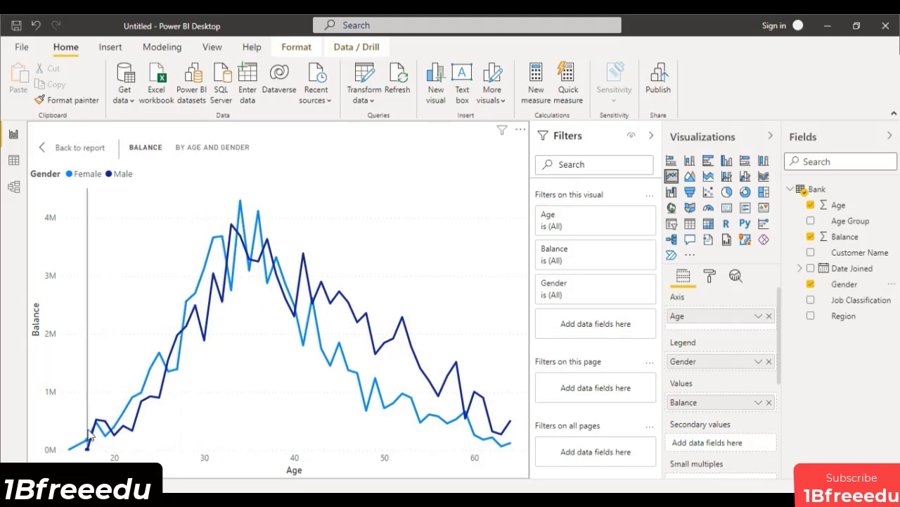
{"action": "mouse_move", "coordinate": [427, 432]}
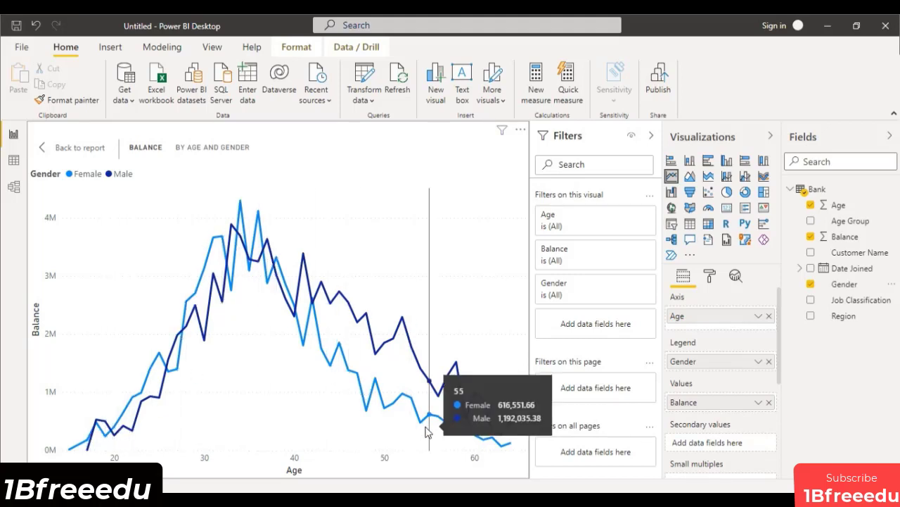
Set the Female line's data color to the custom green #37E503.
{"action": "left_click", "coordinate": [711, 278]}
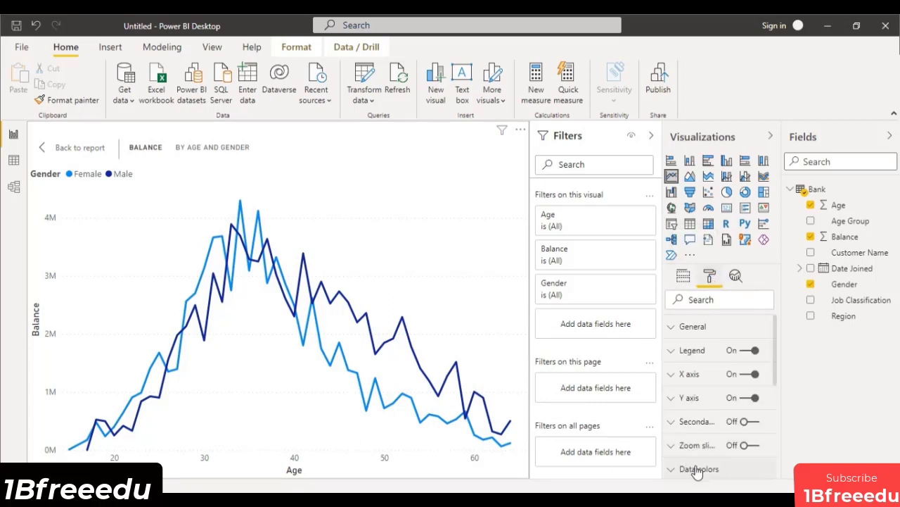
{"action": "left_click", "coordinate": [696, 463]}
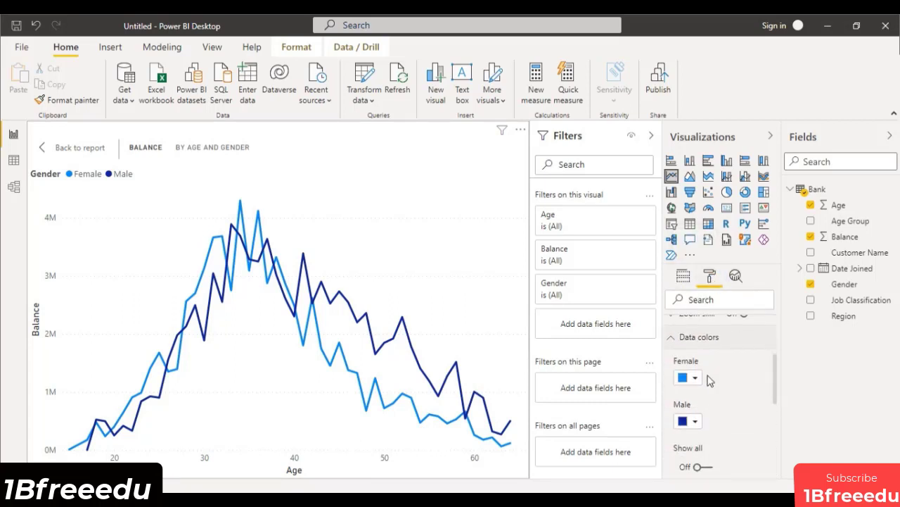
{"action": "left_click", "coordinate": [697, 380]}
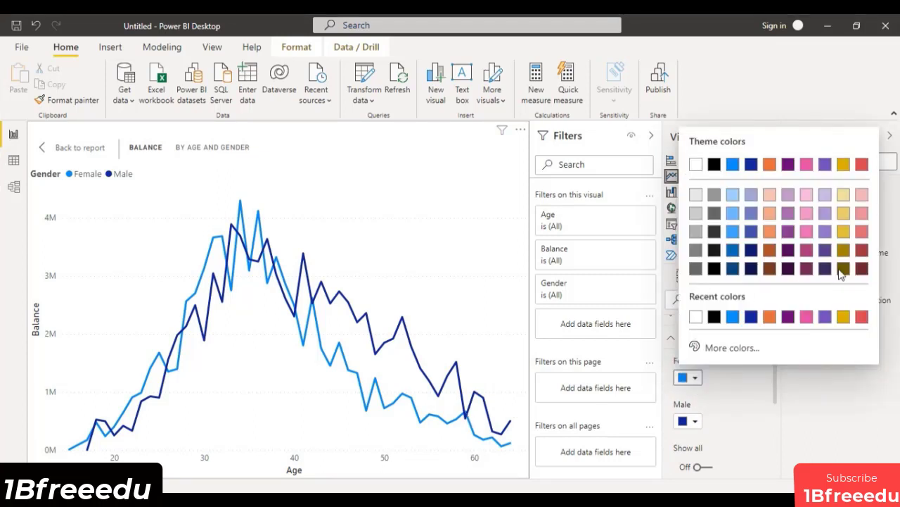
{"action": "left_click", "coordinate": [734, 346]}
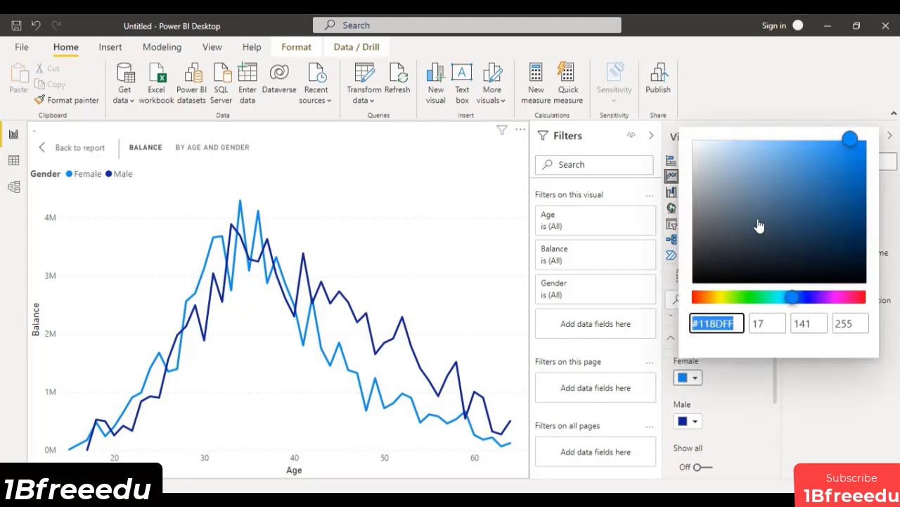
{"action": "left_click_drag", "start_coordinate": [754, 300], "coordinate": [744, 300]}
{"action": "left_click_drag", "start_coordinate": [850, 140], "coordinate": [859, 182]}
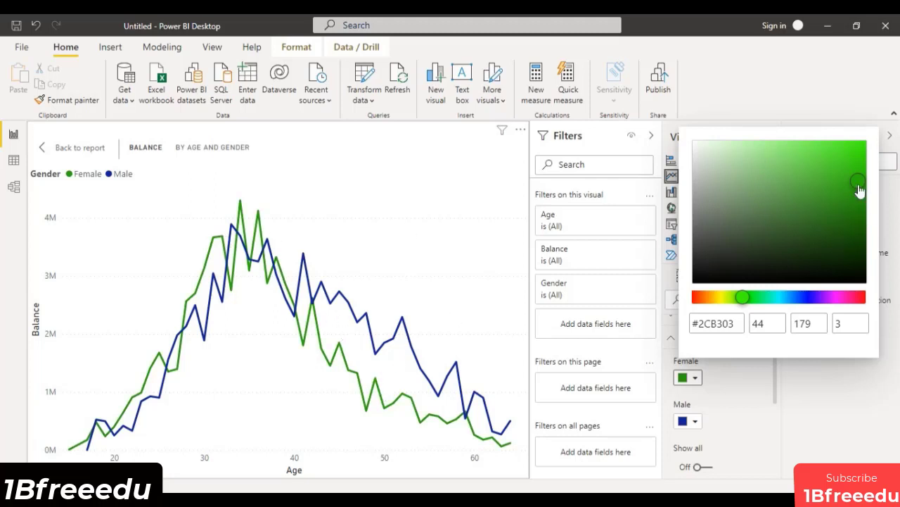
{"action": "left_click_drag", "start_coordinate": [860, 186], "coordinate": [861, 154]}
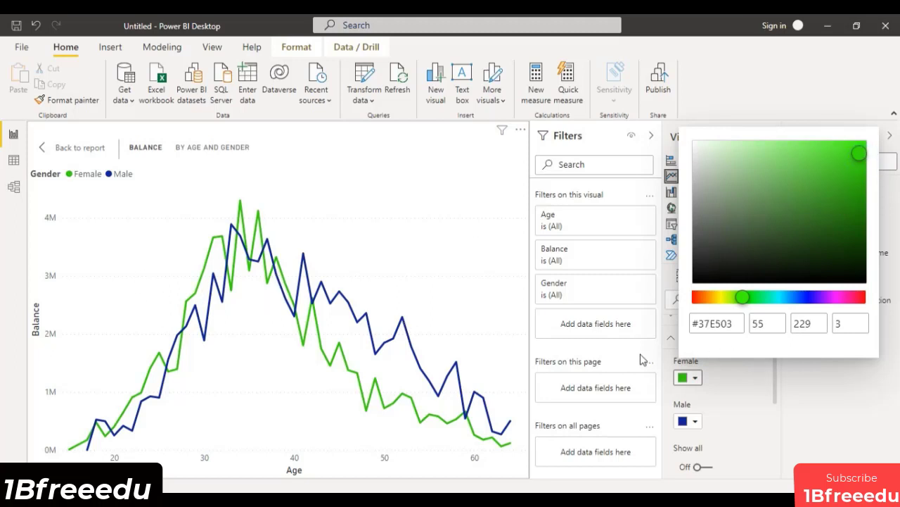
{"action": "left_click", "coordinate": [730, 401]}
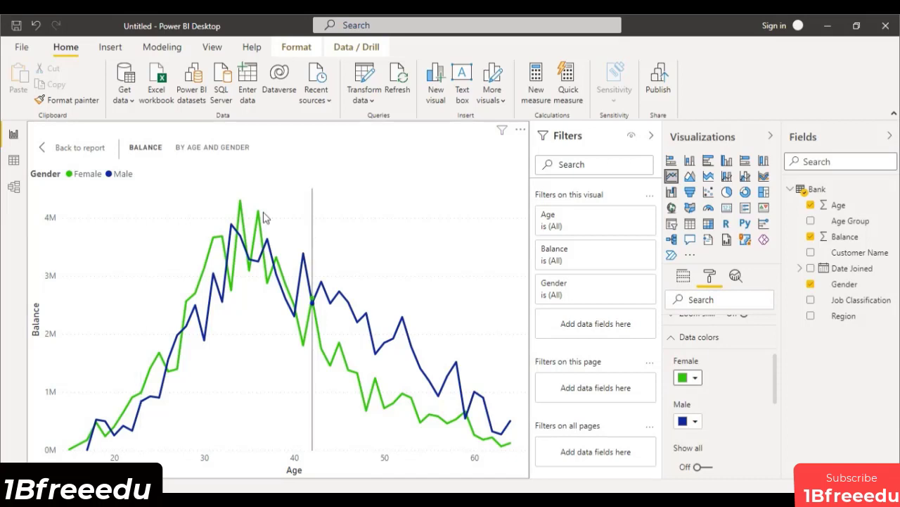
{"action": "mouse_move", "coordinate": [242, 205]}
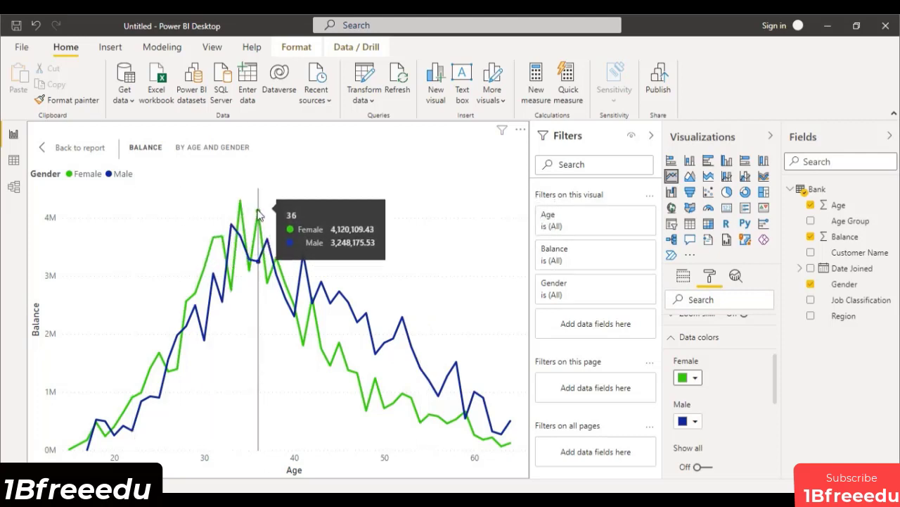
Try data labels on the line chart and turn them back off.
{"action": "left_click", "coordinate": [672, 337]}
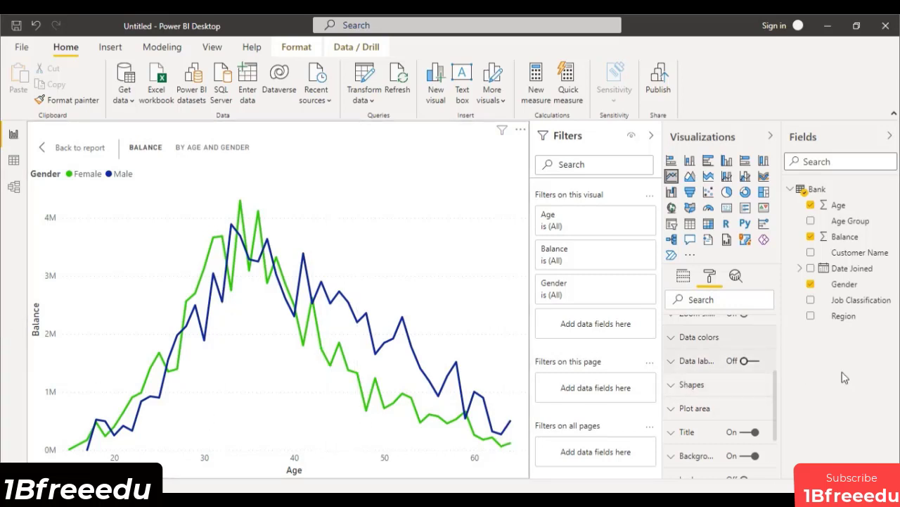
{"action": "left_click", "coordinate": [747, 361]}
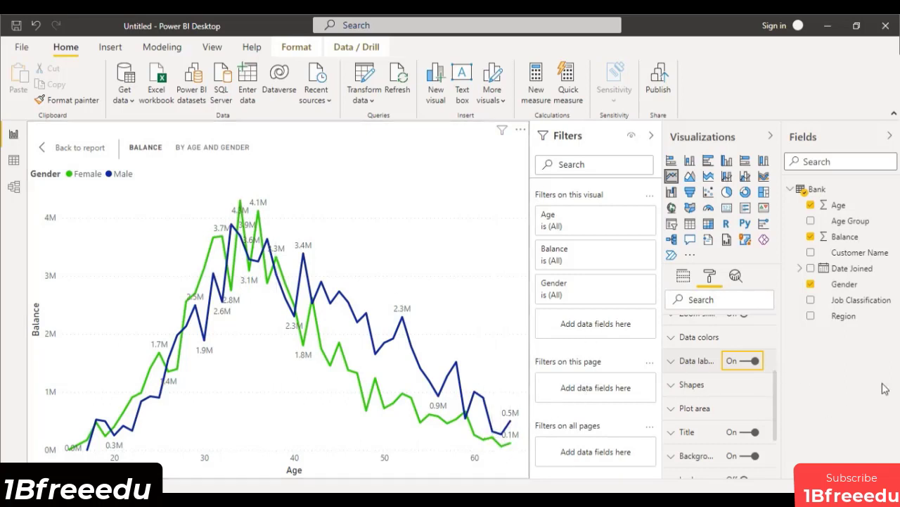
{"action": "left_click", "coordinate": [752, 370]}
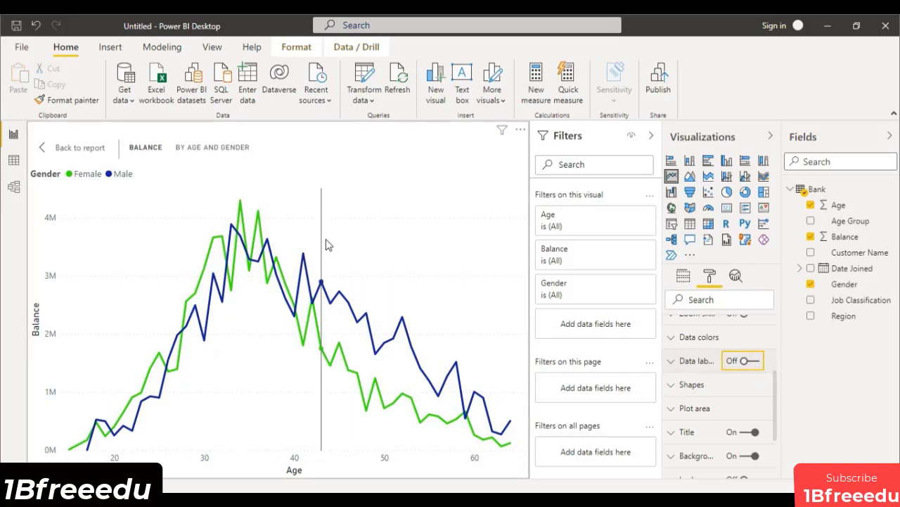
{"action": "mouse_move", "coordinate": [292, 262]}
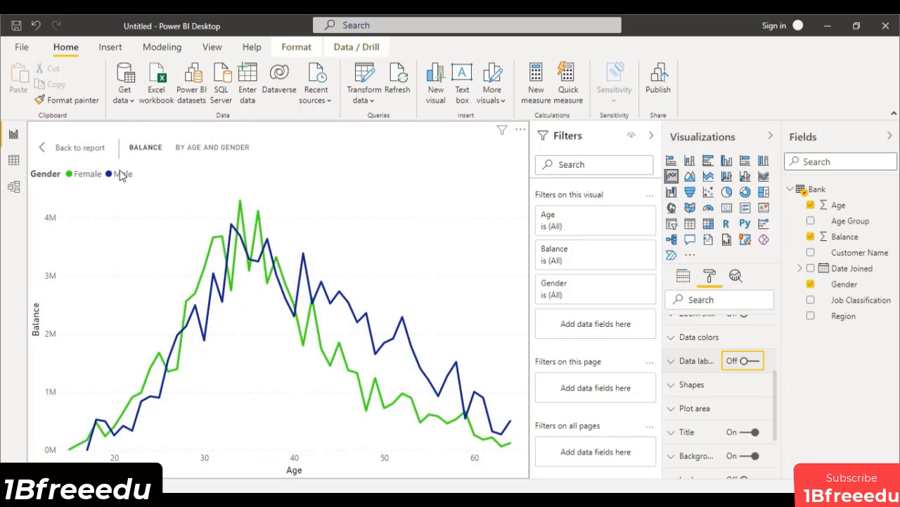
Leave focus mode and resize the line chart on the report page to be wider and shorter.
{"action": "left_click", "coordinate": [86, 149]}
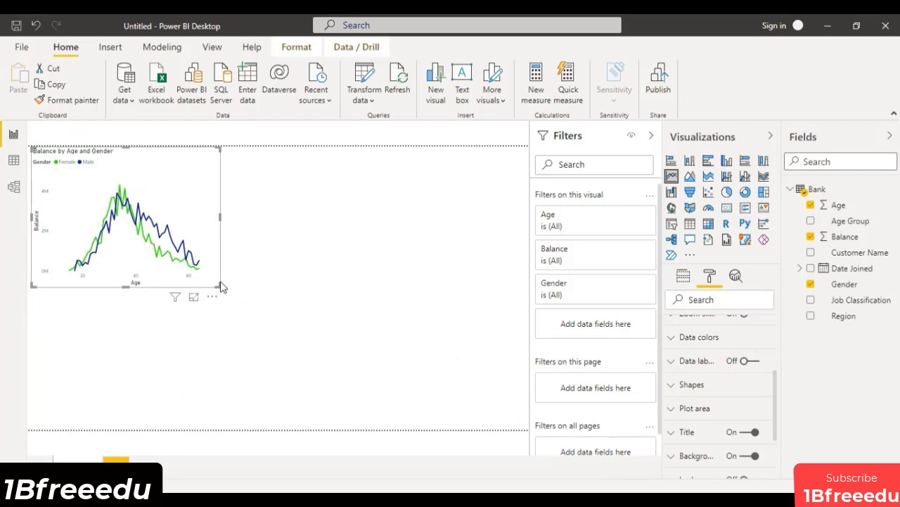
{"action": "left_click_drag", "start_coordinate": [221, 286], "coordinate": [254, 268]}
Add an empty stacked column chart to the page and place it directly to the right of the line chart.
{"action": "left_click", "coordinate": [350, 244]}
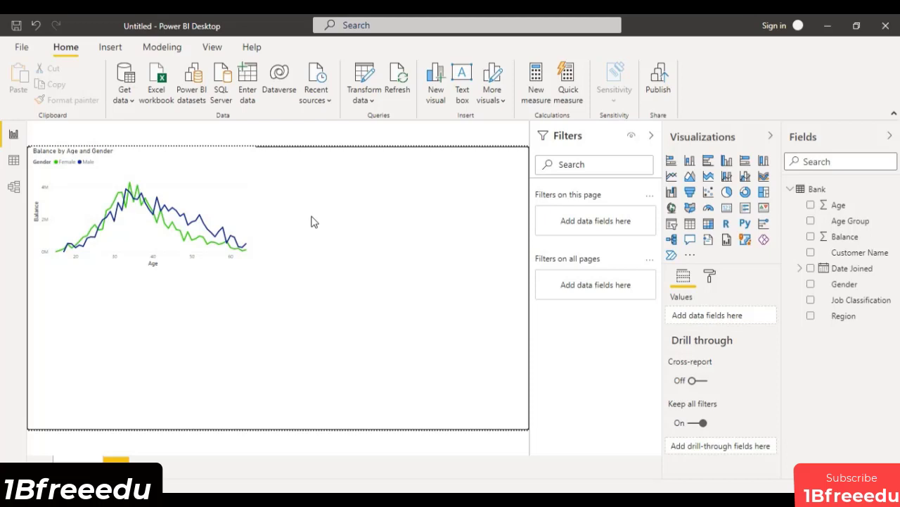
{"action": "left_click", "coordinate": [691, 161]}
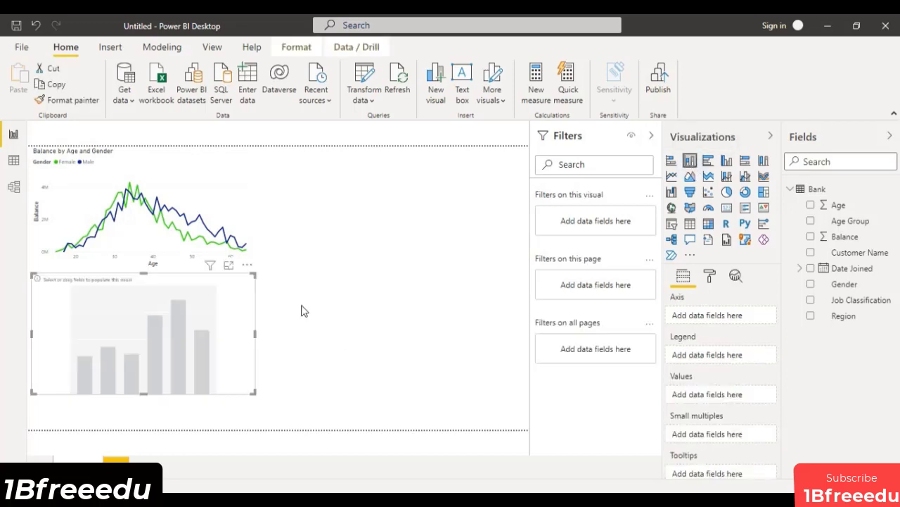
{"action": "left_click_drag", "start_coordinate": [49, 348], "coordinate": [277, 219]}
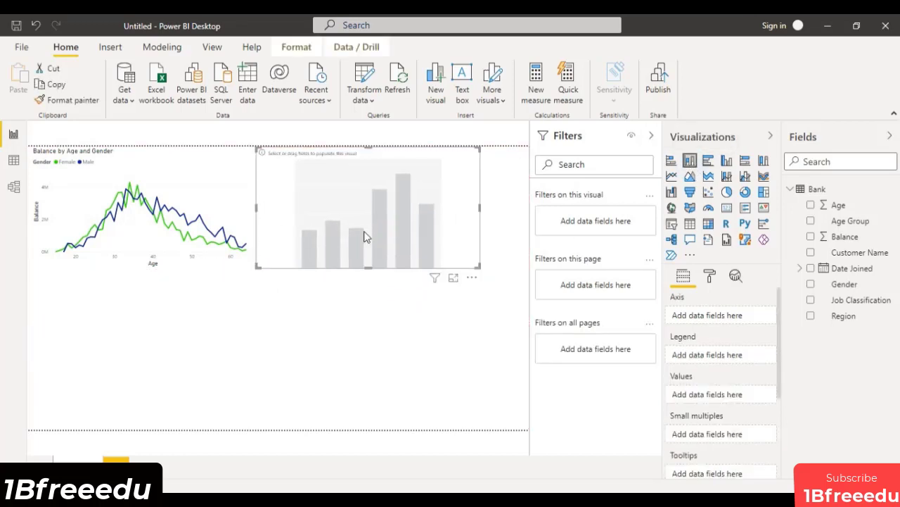
Open the empty column chart in focus mode and plot the count of Age Group by Age Group.
{"action": "left_click", "coordinate": [453, 278]}
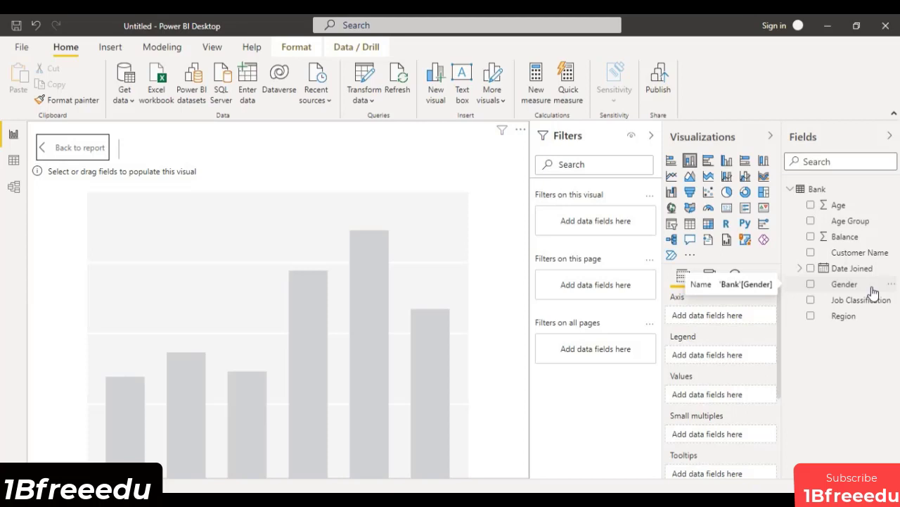
{"action": "left_click_drag", "start_coordinate": [851, 223], "coordinate": [731, 315]}
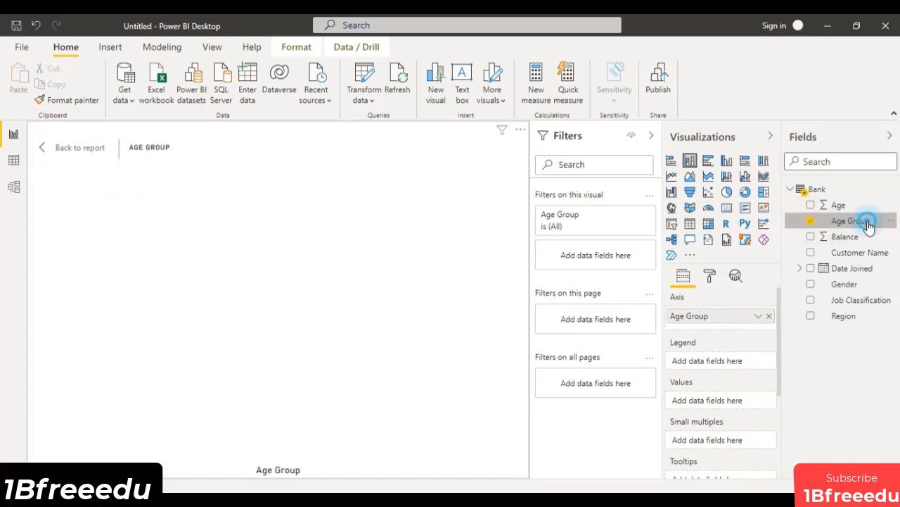
{"action": "left_click_drag", "start_coordinate": [864, 223], "coordinate": [745, 399]}
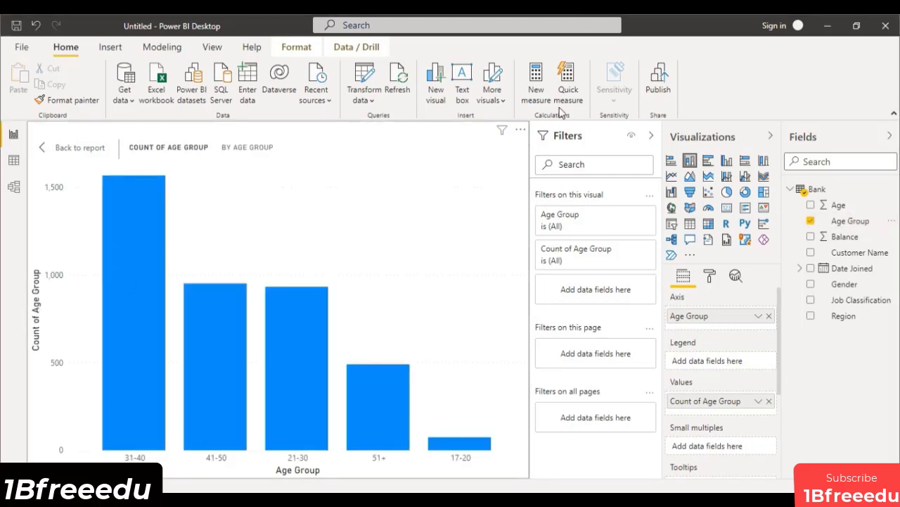
Sort the column chart by Age Group in ascending order.
{"action": "left_click", "coordinate": [520, 130]}
{"action": "mouse_move", "coordinate": [556, 222]}
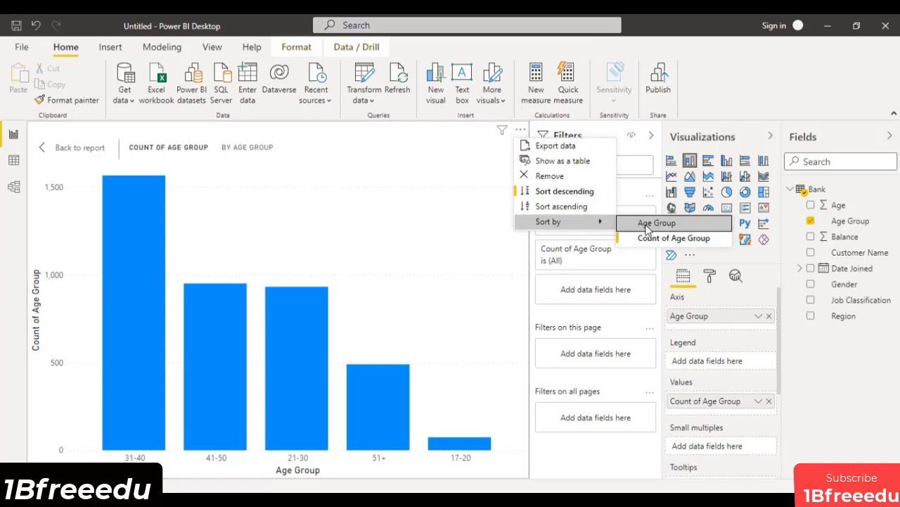
{"action": "left_click", "coordinate": [647, 227]}
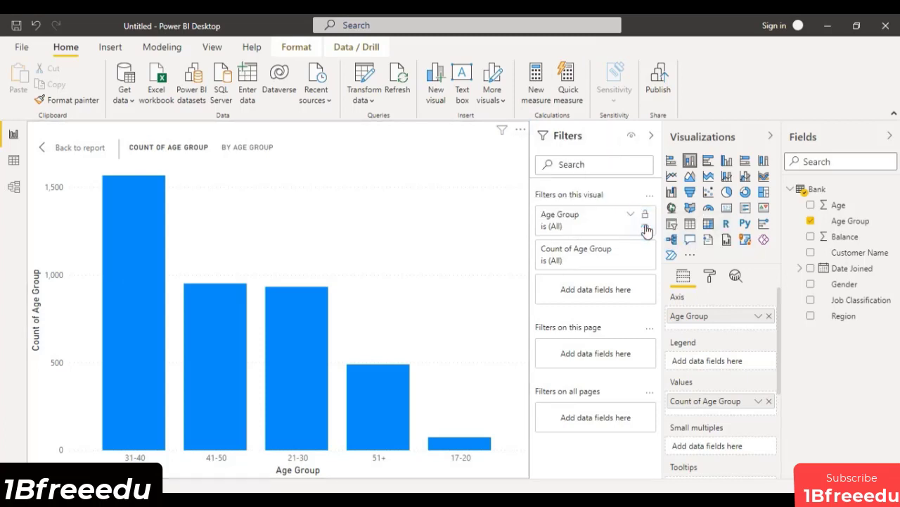
{"action": "left_click", "coordinate": [521, 131]}
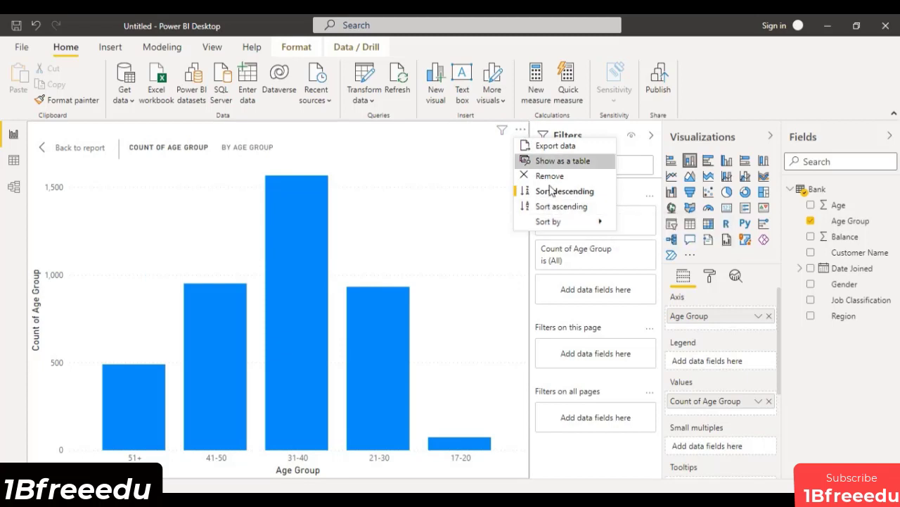
{"action": "left_click", "coordinate": [560, 206]}
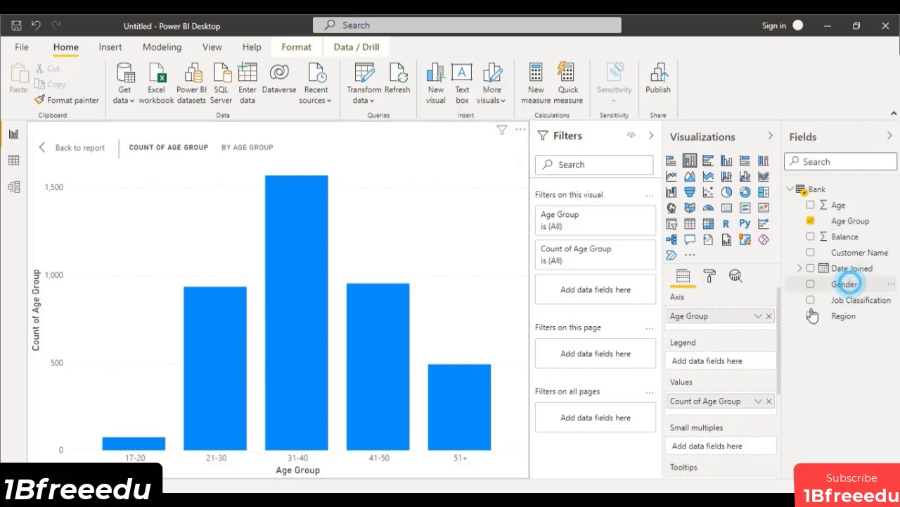
Split the columns with Gender as the legend and set the Female data color to green.
{"action": "left_click_drag", "start_coordinate": [844, 284], "coordinate": [707, 366]}
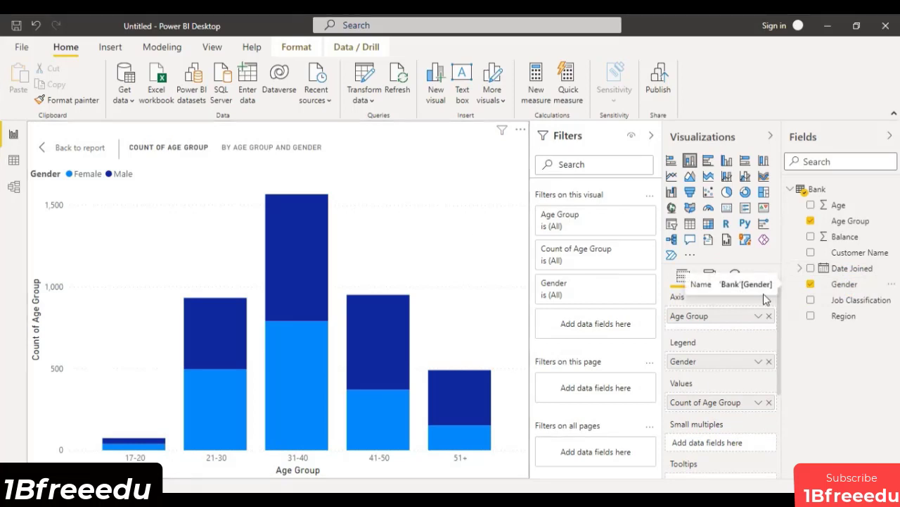
{"action": "left_click", "coordinate": [709, 275]}
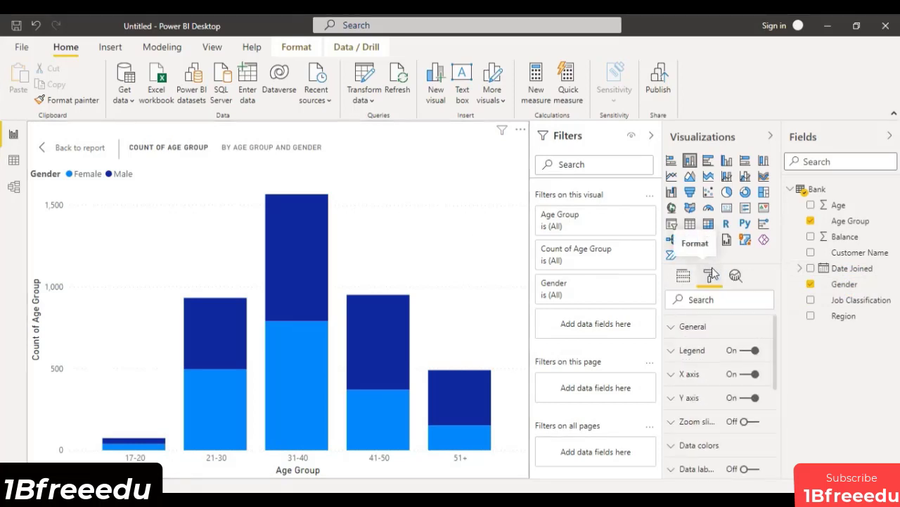
{"action": "left_click", "coordinate": [681, 445]}
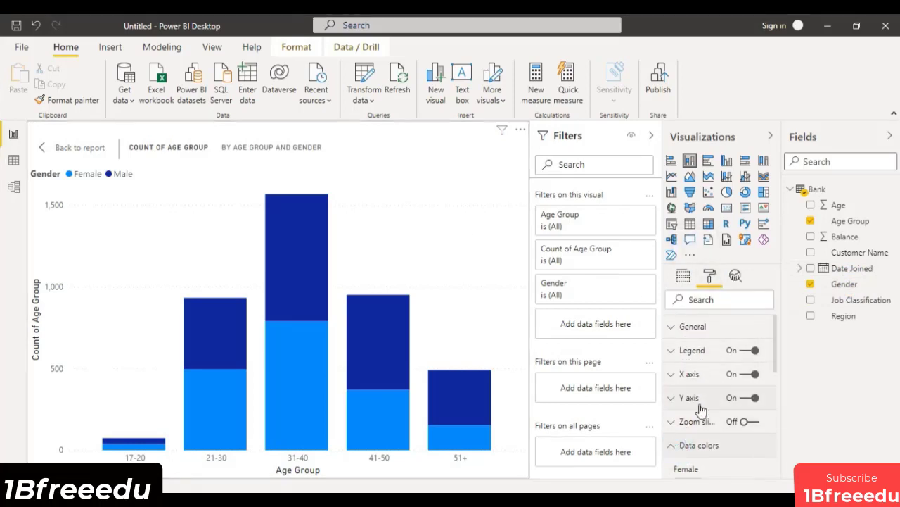
{"action": "scroll", "coordinate": [706, 418], "scroll_direction": "down", "scroll_amount": 1}
{"action": "left_click", "coordinate": [696, 420]}
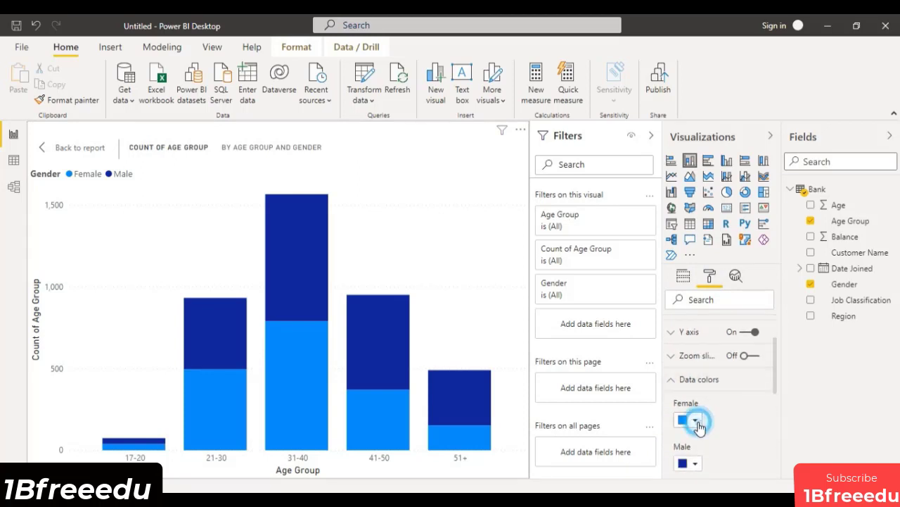
{"action": "left_click", "coordinate": [697, 361]}
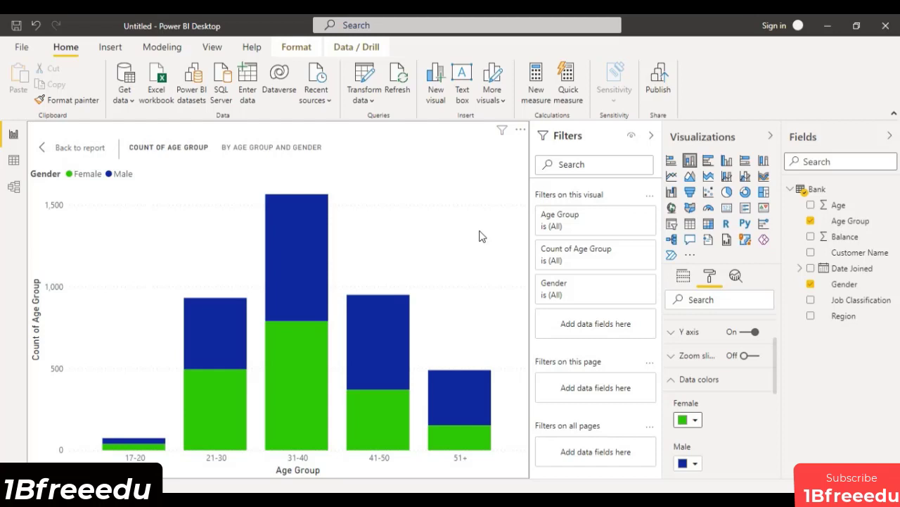
{"action": "left_click", "coordinate": [680, 387]}
Turn on data labels for the column chart, show their background and greatly reduce the background transparency.
{"action": "left_click", "coordinate": [670, 402]}
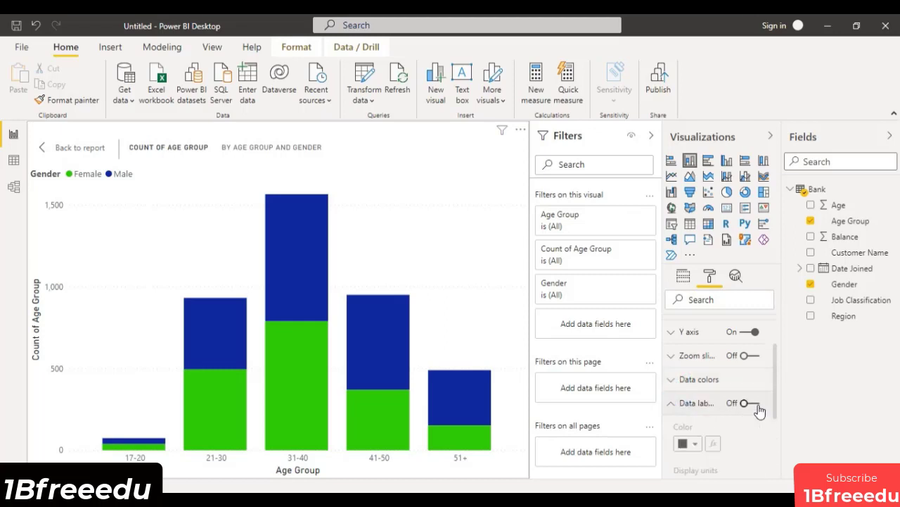
{"action": "left_click", "coordinate": [749, 406]}
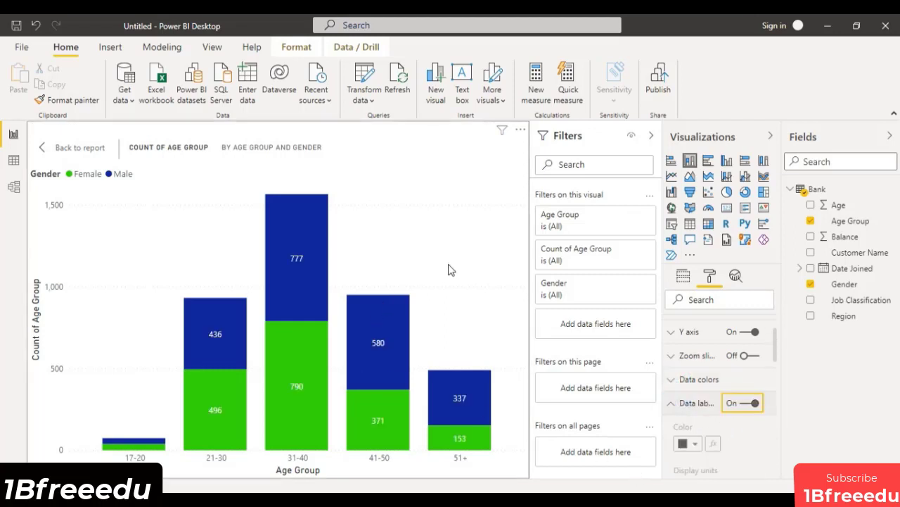
{"action": "scroll", "coordinate": [750, 424], "scroll_direction": "down", "scroll_amount": 6}
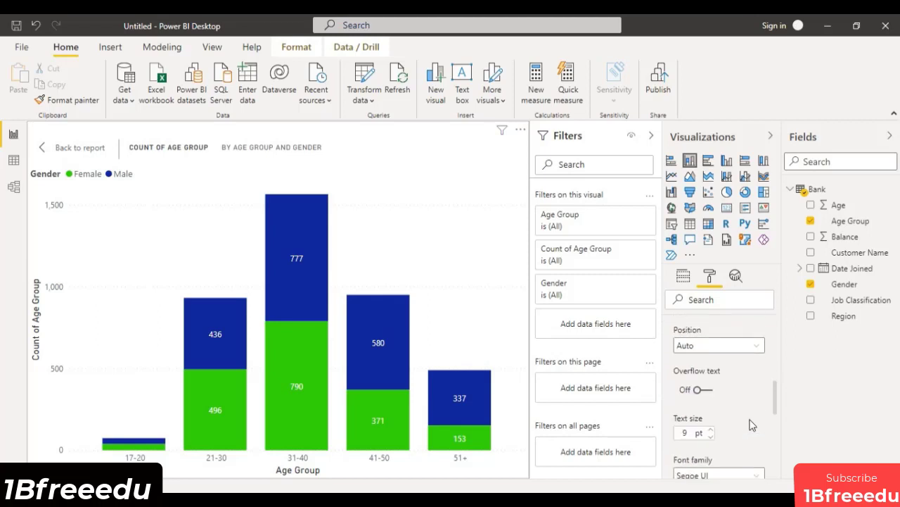
{"action": "scroll", "coordinate": [751, 424], "scroll_direction": "down", "scroll_amount": 2}
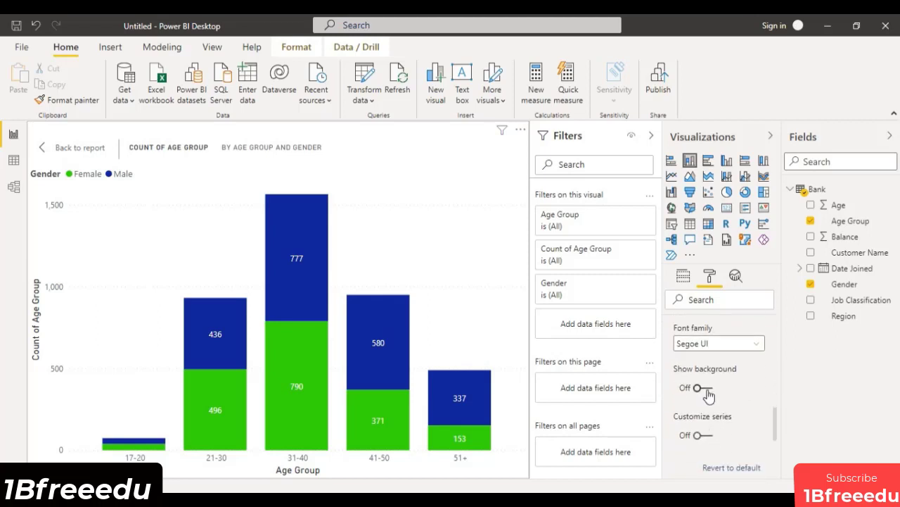
{"action": "left_click", "coordinate": [704, 389]}
{"action": "scroll", "coordinate": [742, 417], "scroll_direction": "down", "scroll_amount": 2}
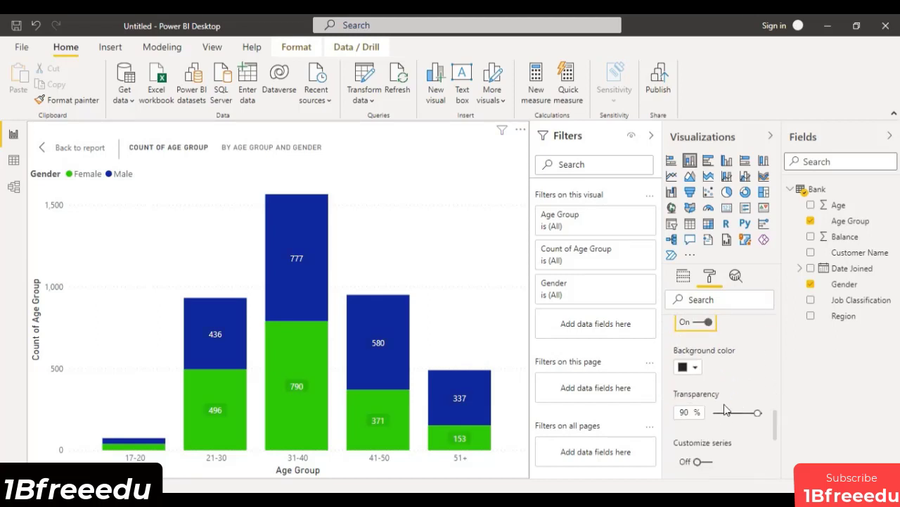
{"action": "left_click_drag", "start_coordinate": [758, 413], "coordinate": [720, 414]}
{"action": "scroll", "coordinate": [728, 401], "scroll_direction": "up", "scroll_amount": 10}
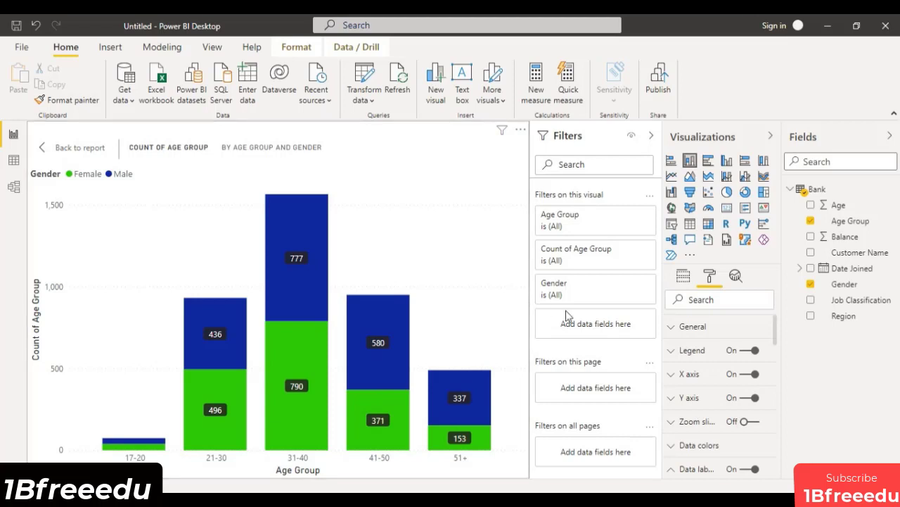
Return to the report page and rename the column chart's value field to "Number of Customers".
{"action": "left_click", "coordinate": [79, 149]}
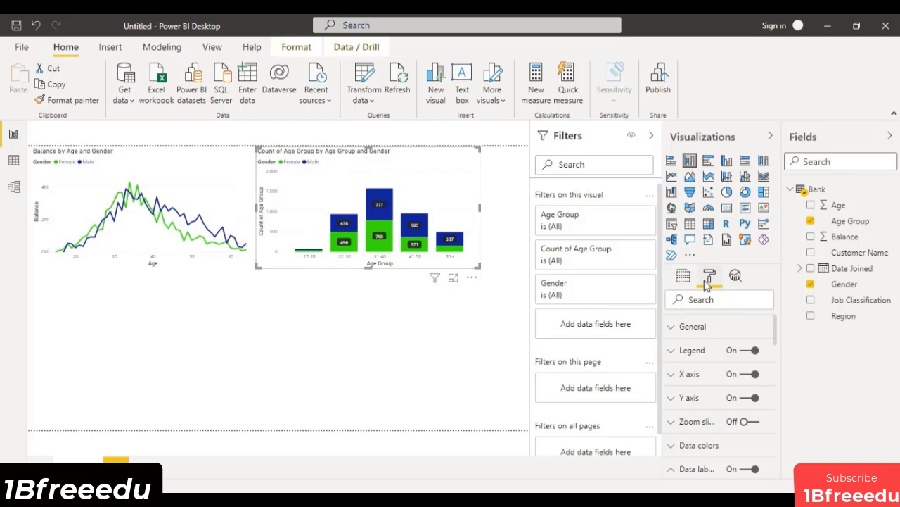
{"action": "left_click", "coordinate": [684, 276]}
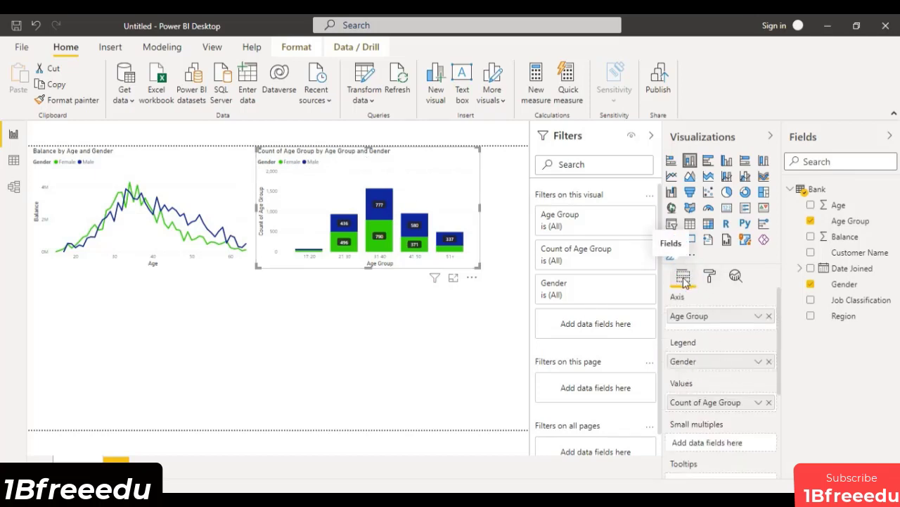
{"action": "double_click", "coordinate": [724, 401]}
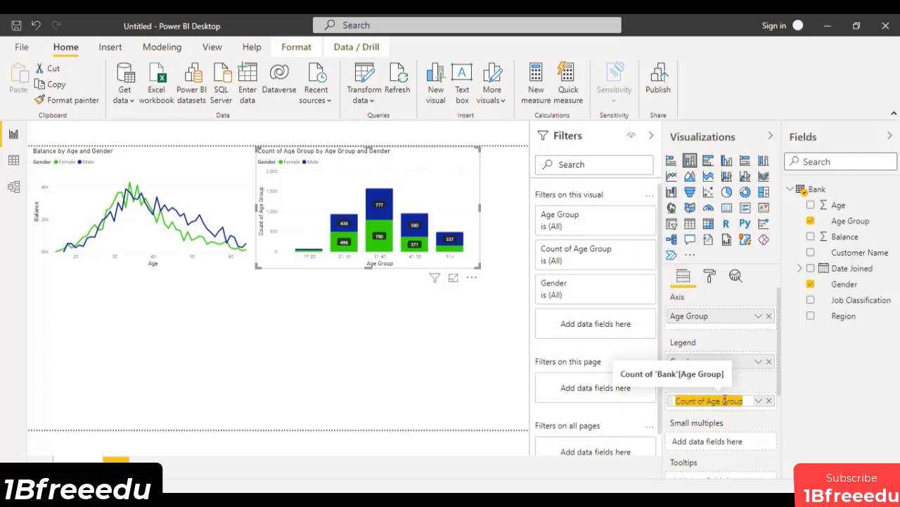
{"action": "type", "text": "Number of Custom"}
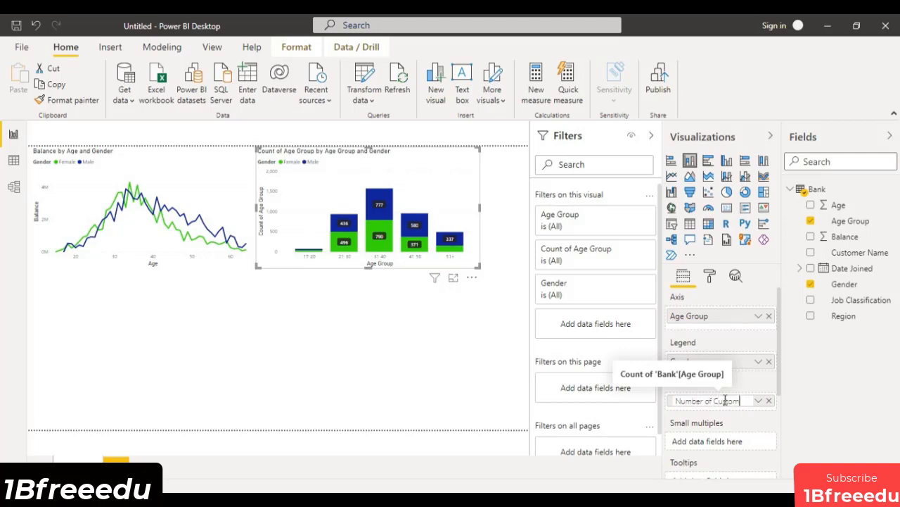
{"action": "type", "text": "ers"}
{"action": "key", "text": "Return"}
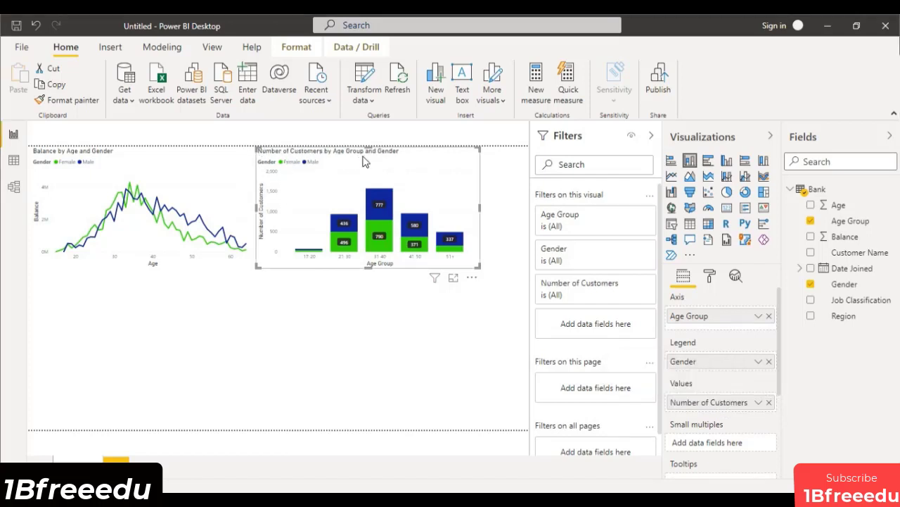
Rename the column chart's axis field to "Age".
{"action": "double_click", "coordinate": [709, 316]}
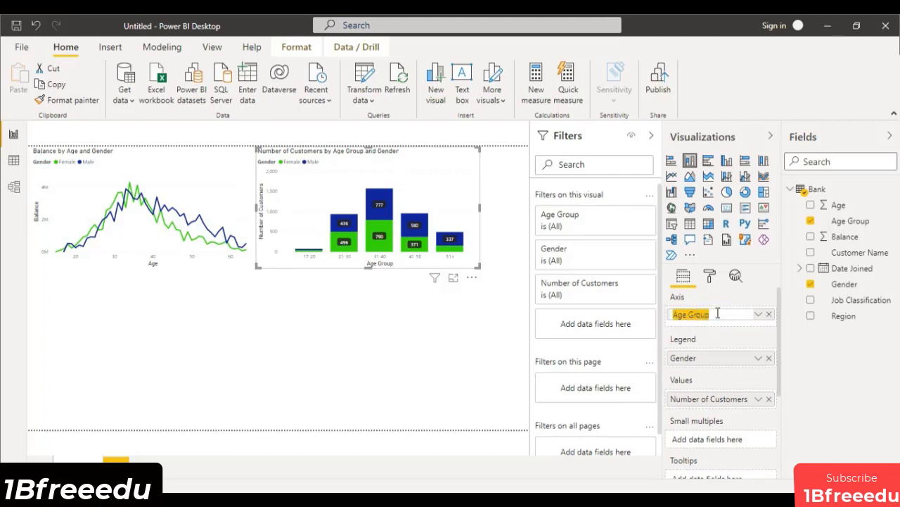
{"action": "left_click", "coordinate": [718, 313]}
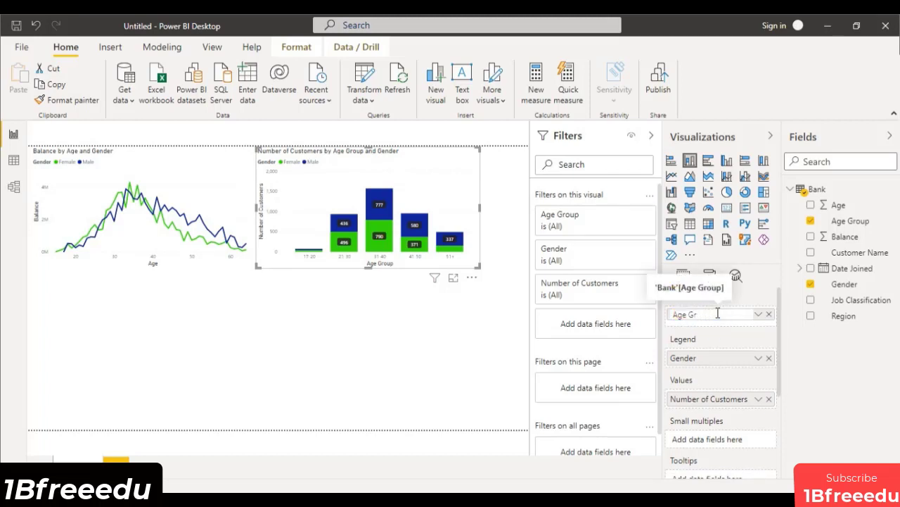
{"action": "key", "text": "Return"}
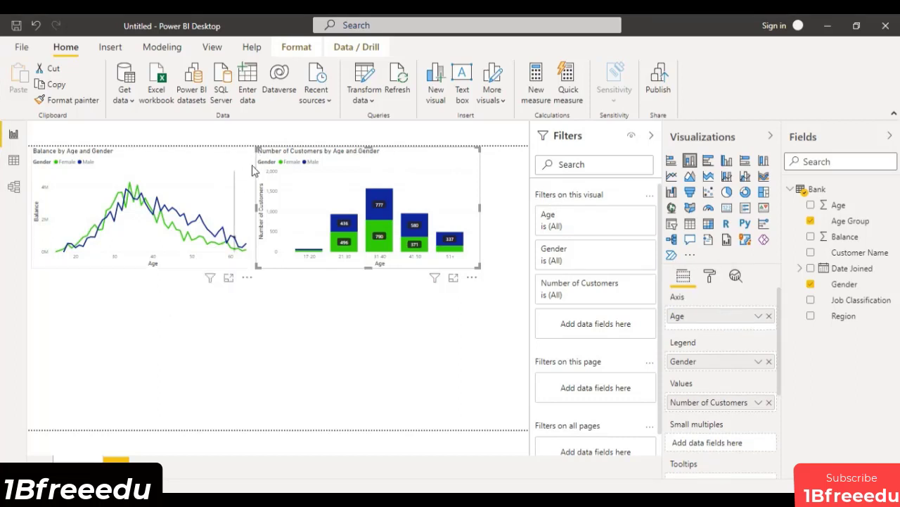
Narrow the line chart, move the column chart closer to it and narrow the column chart as well.
{"action": "left_click", "coordinate": [247, 209]}
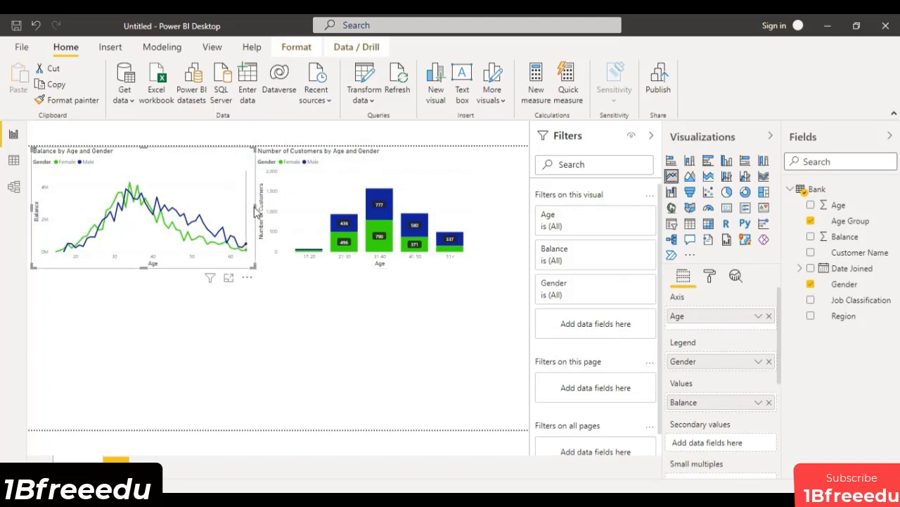
{"action": "left_click_drag", "start_coordinate": [247, 210], "coordinate": [245, 209]}
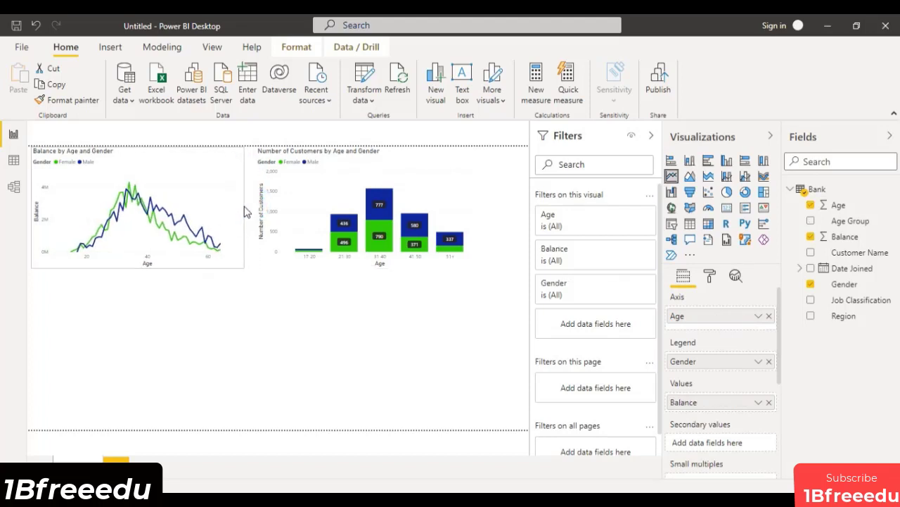
{"action": "left_click_drag", "start_coordinate": [441, 183], "coordinate": [416, 184]}
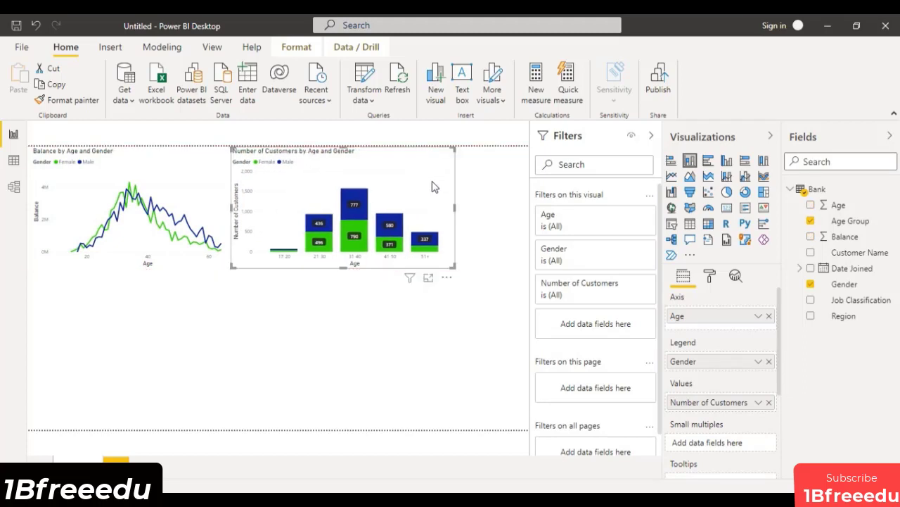
{"action": "left_click_drag", "start_coordinate": [455, 208], "coordinate": [434, 213]}
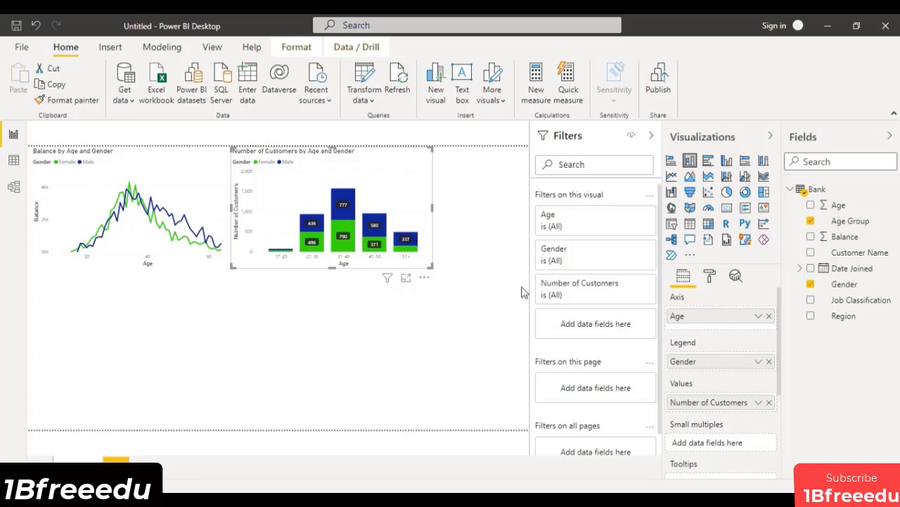
{"action": "left_click", "coordinate": [483, 260]}
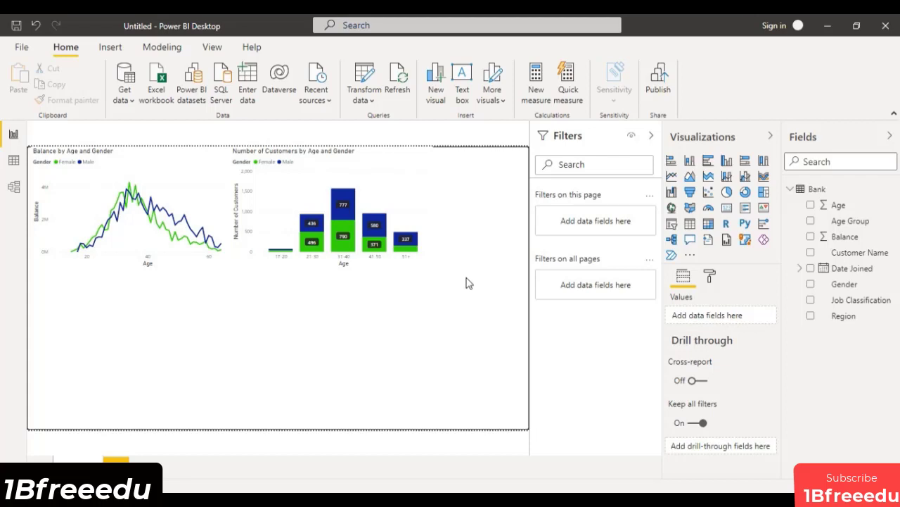
Move the column chart to the page's right edge and widen both charts so they fill the page width side by side.
{"action": "left_click_drag", "start_coordinate": [367, 176], "coordinate": [492, 174]}
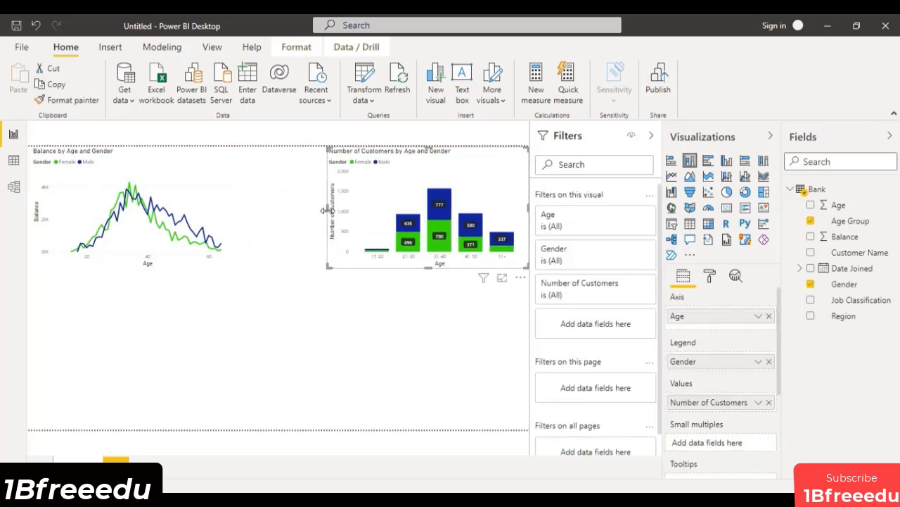
{"action": "left_click_drag", "start_coordinate": [326, 205], "coordinate": [285, 219]}
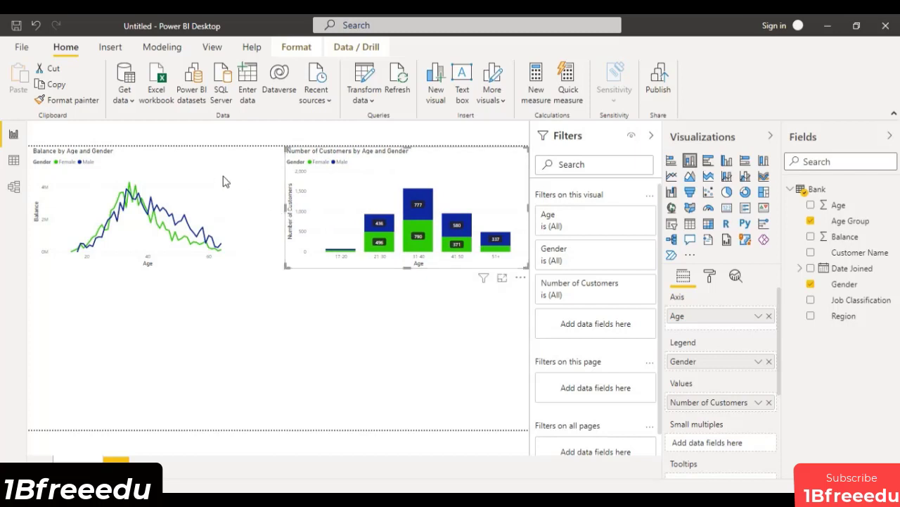
{"action": "left_click", "coordinate": [240, 235]}
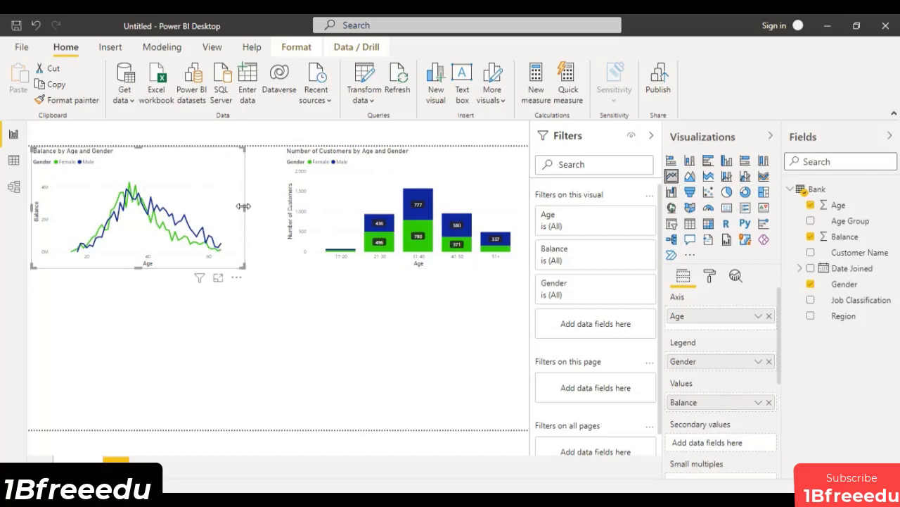
{"action": "left_click_drag", "start_coordinate": [245, 208], "coordinate": [287, 208]}
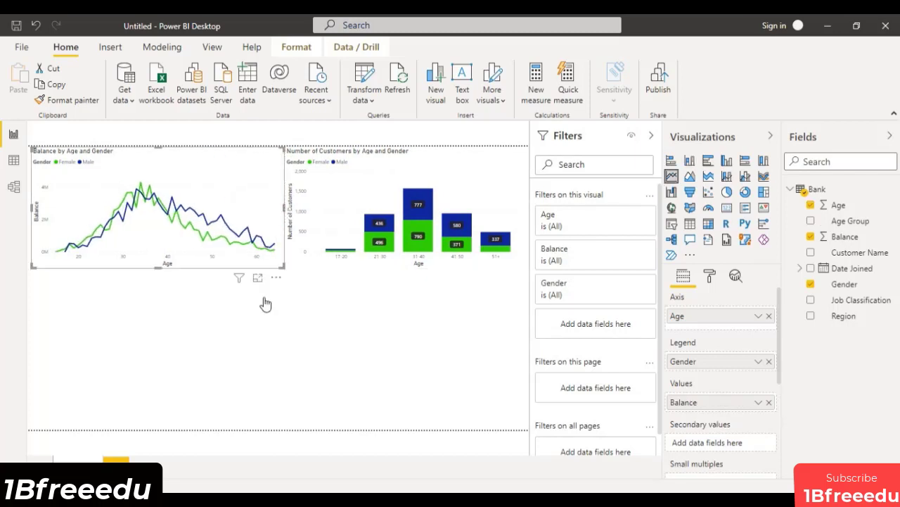
Add a donut chart below the line chart and shrink it to less than half the line chart's width.
{"action": "left_click", "coordinate": [355, 312]}
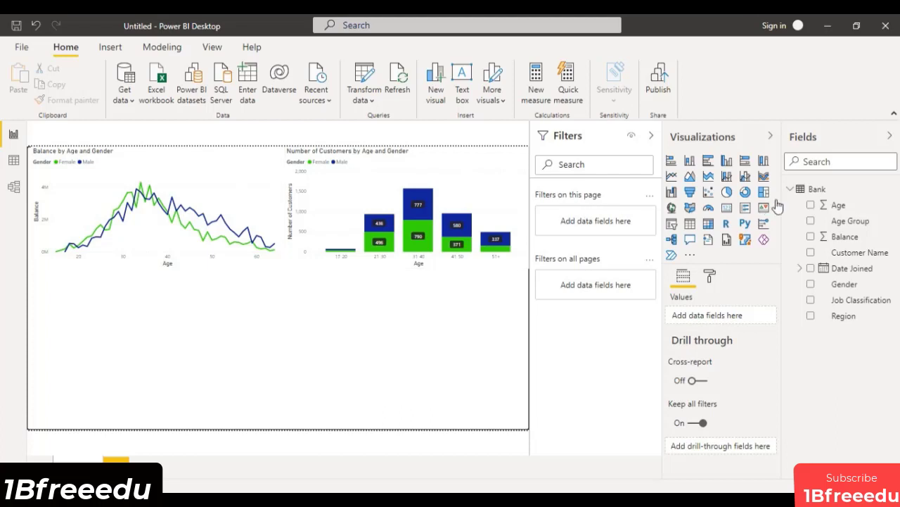
{"action": "left_click", "coordinate": [749, 196]}
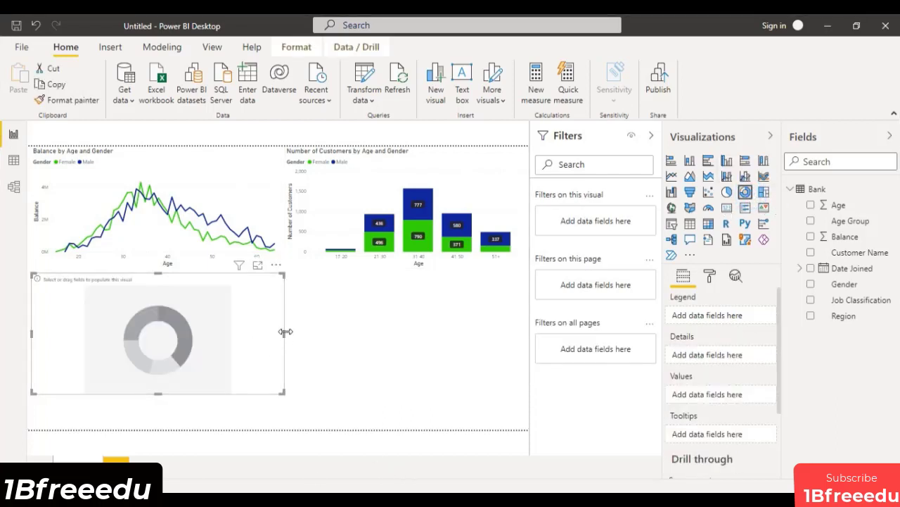
{"action": "left_click_drag", "start_coordinate": [286, 331], "coordinate": [124, 322]}
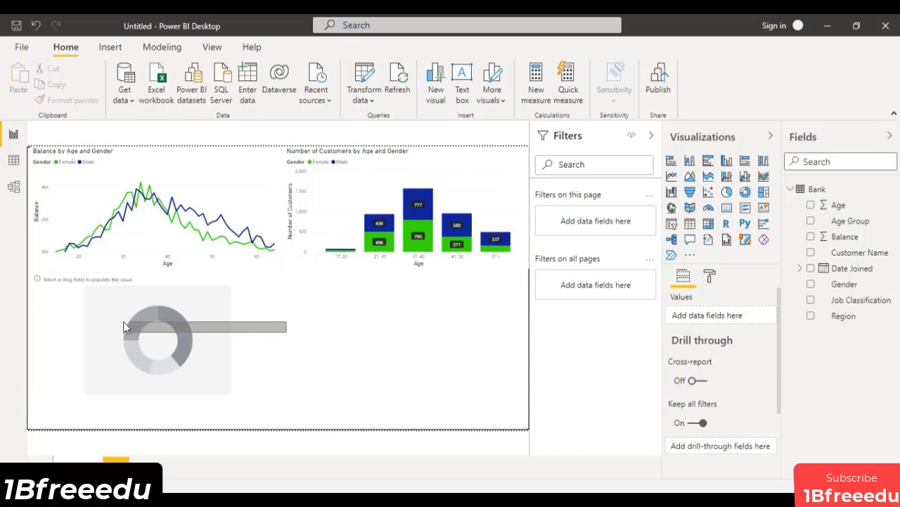
{"action": "left_click", "coordinate": [268, 346]}
{"action": "left_click_drag", "start_coordinate": [284, 331], "coordinate": [135, 331]}
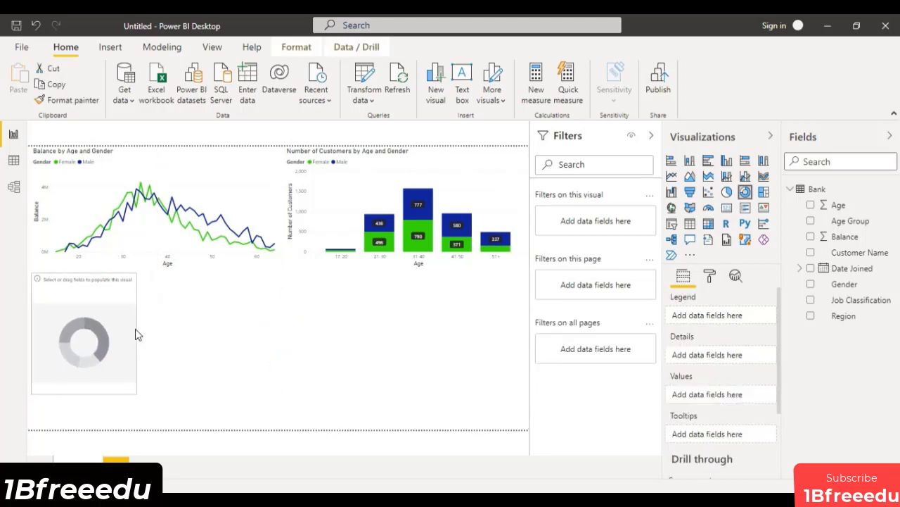
{"action": "left_click_drag", "start_coordinate": [85, 392], "coordinate": [87, 364]}
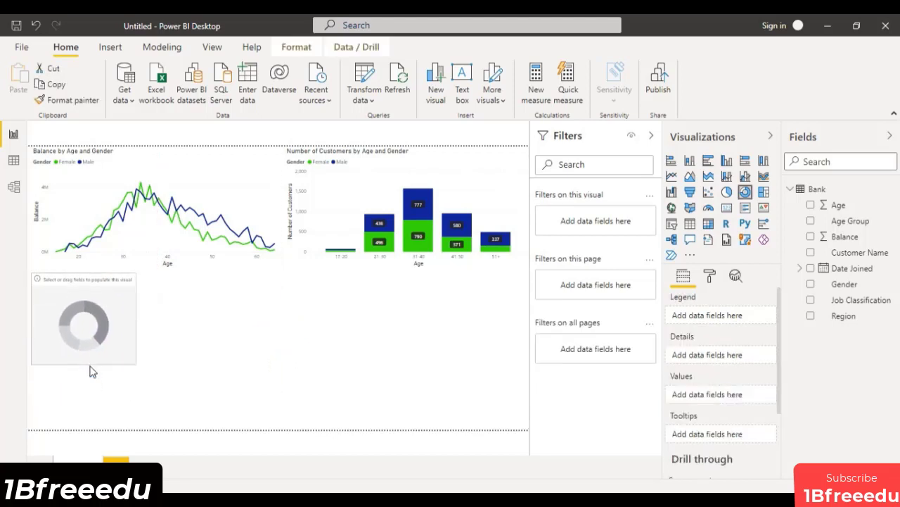
Enlarge the donut chart in focus mode and assign Region as its legend and the count of Region as its values.
{"action": "left_click", "coordinate": [111, 266]}
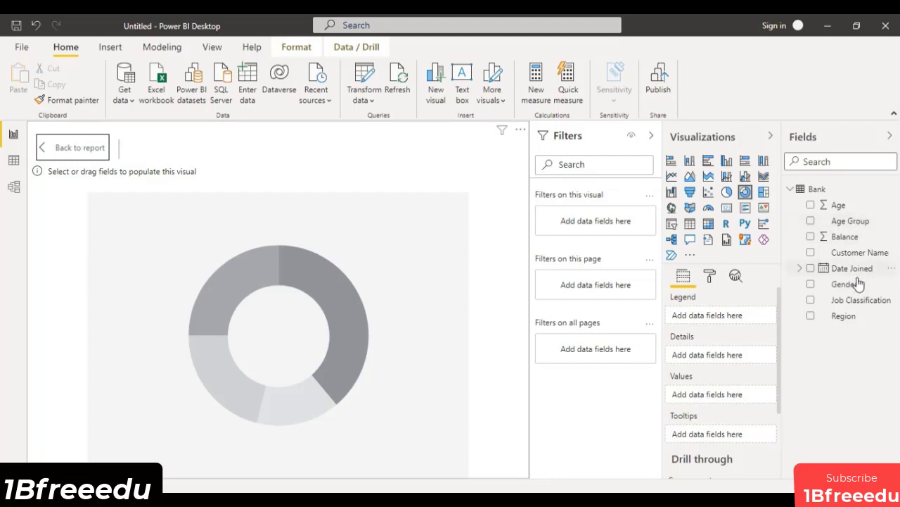
{"action": "left_click_drag", "start_coordinate": [840, 316], "coordinate": [728, 318]}
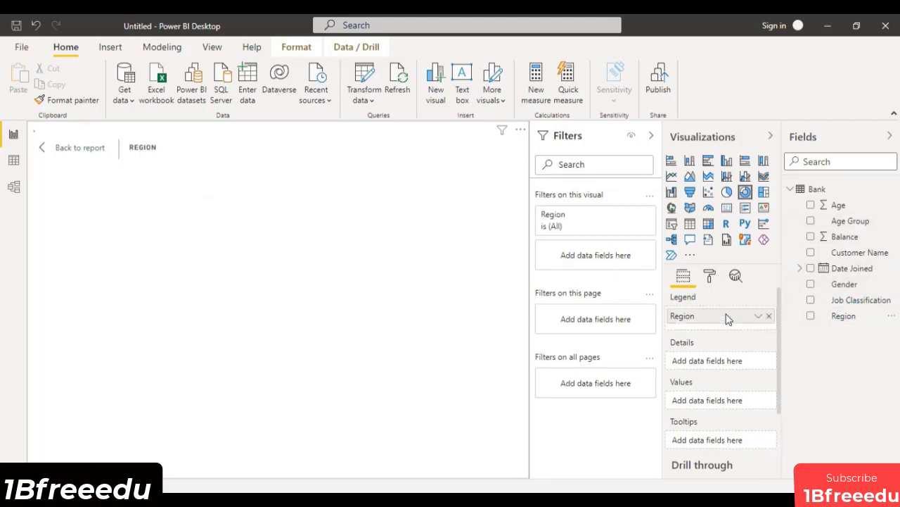
{"action": "left_click_drag", "start_coordinate": [837, 317], "coordinate": [718, 407]}
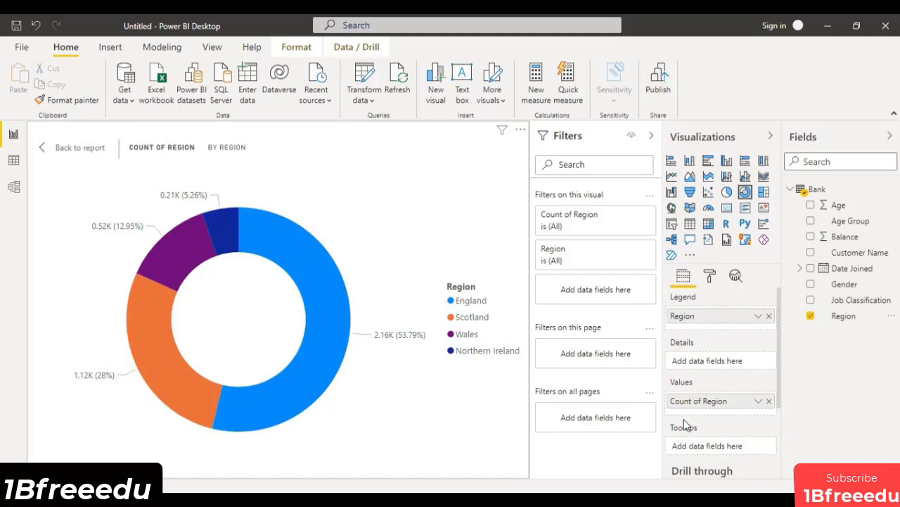
Set the donut chart's detail label style to Percent of total.
{"action": "left_click", "coordinate": [710, 276]}
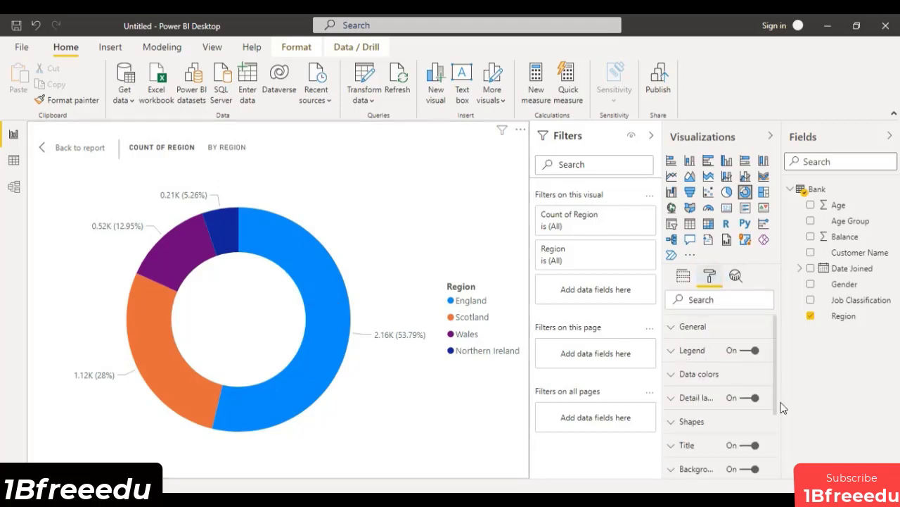
{"action": "left_click", "coordinate": [680, 373]}
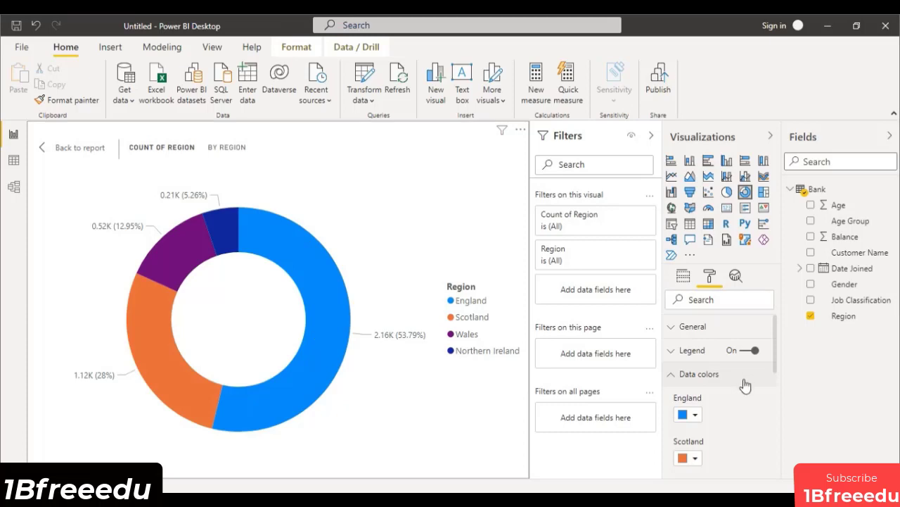
{"action": "left_click", "coordinate": [673, 374]}
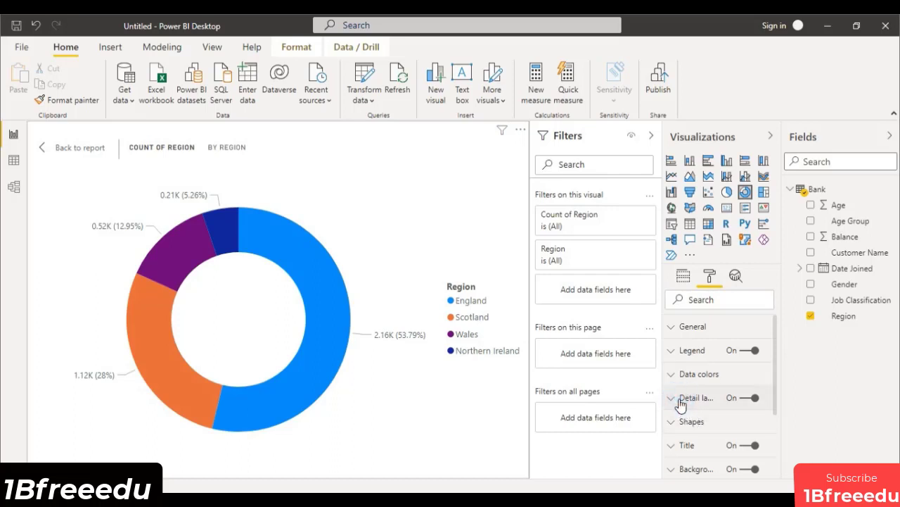
{"action": "left_click", "coordinate": [681, 399]}
{"action": "scroll", "coordinate": [680, 397], "scroll_direction": "down", "scroll_amount": 1}
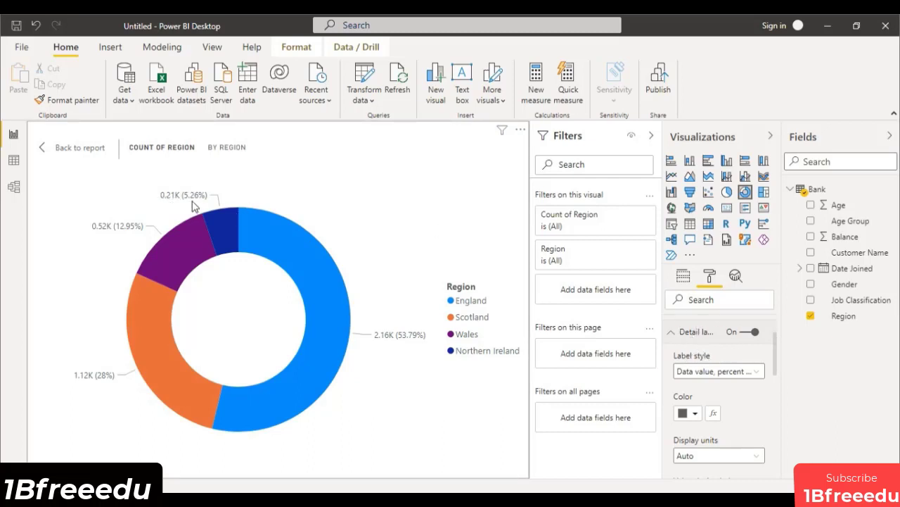
{"action": "left_click", "coordinate": [752, 370]}
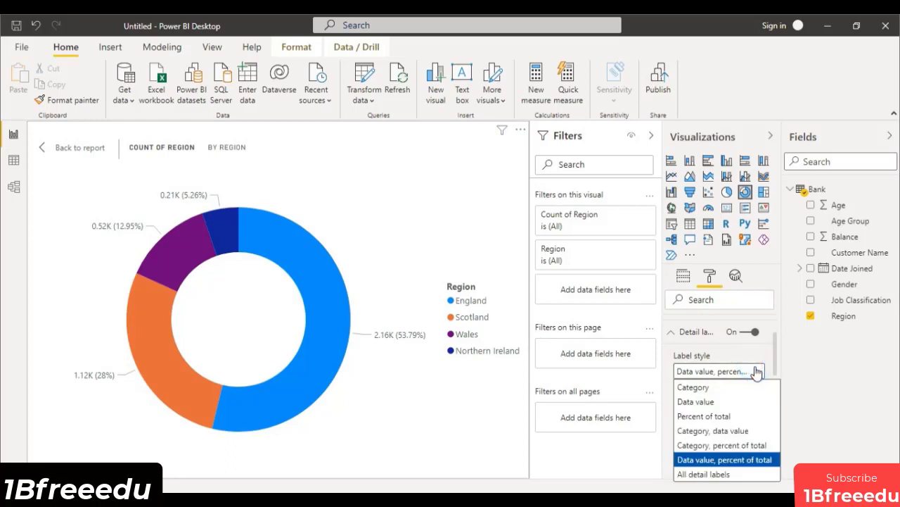
{"action": "left_click", "coordinate": [719, 416]}
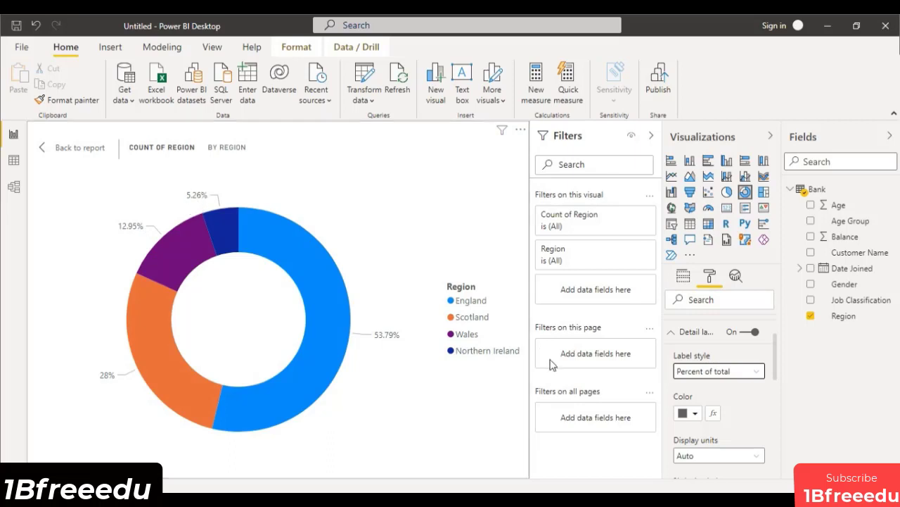
{"action": "left_click", "coordinate": [676, 332]}
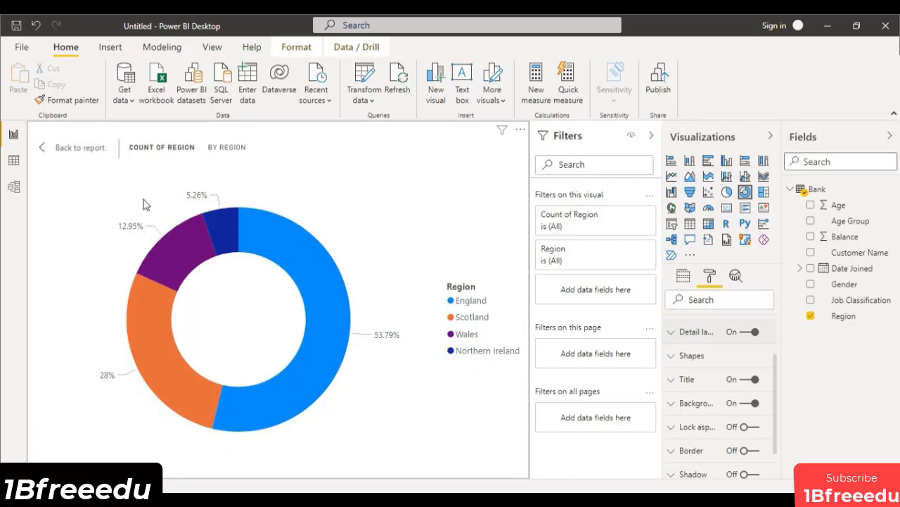
Return to the report page and widen the region donut chart slightly.
{"action": "left_click", "coordinate": [81, 155]}
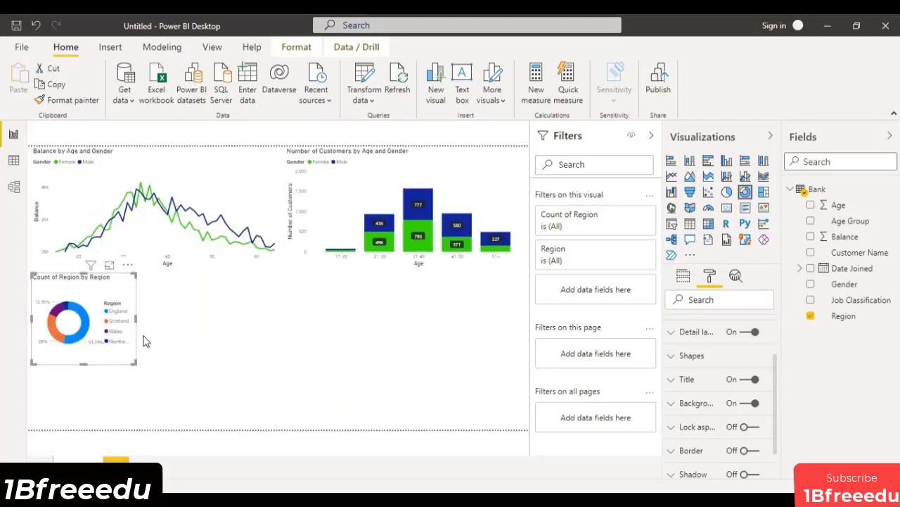
{"action": "left_click", "coordinate": [137, 317]}
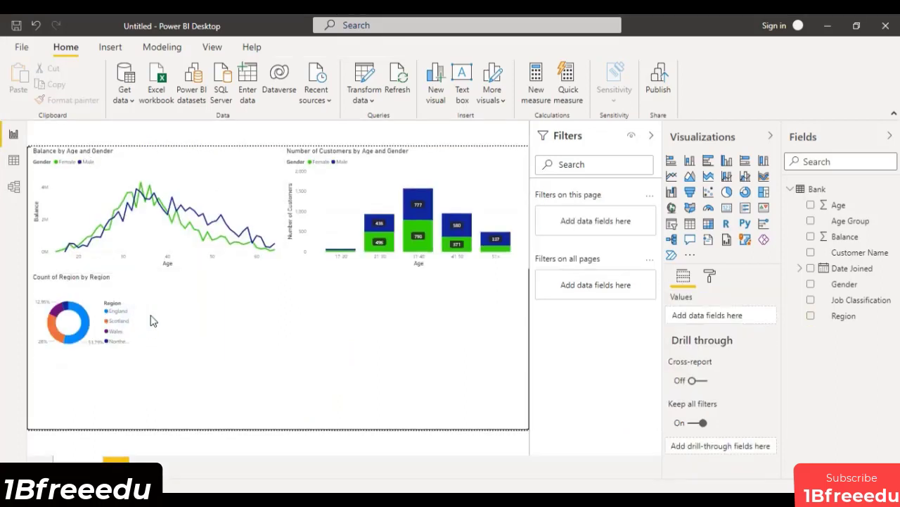
{"action": "left_click", "coordinate": [133, 326]}
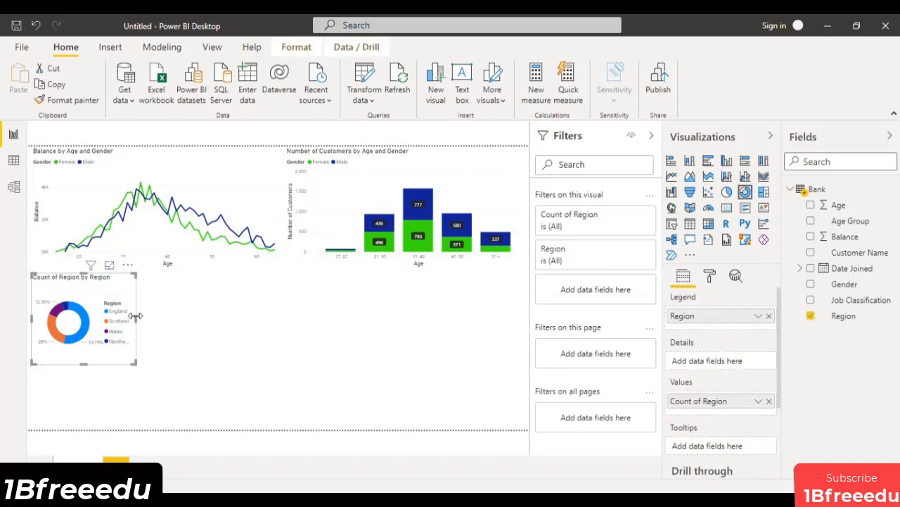
{"action": "left_click_drag", "start_coordinate": [136, 316], "coordinate": [152, 317]}
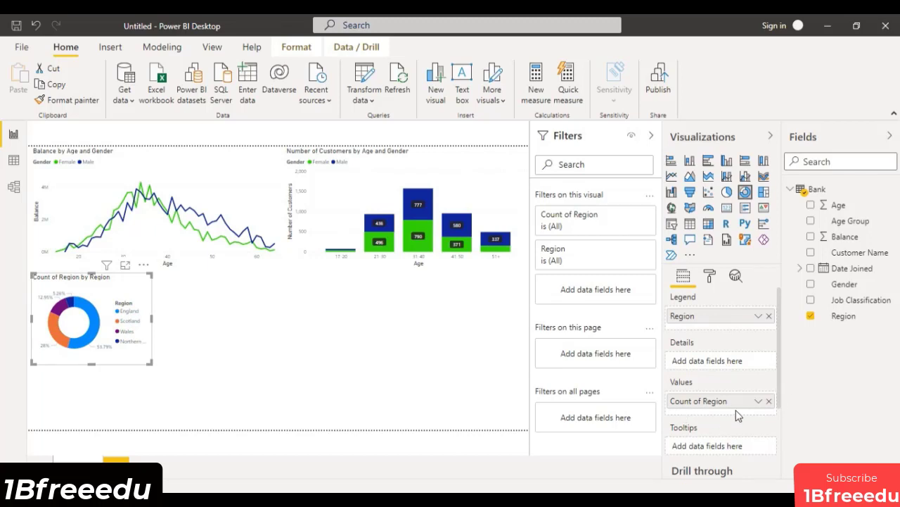
Duplicate the region donut chart and place the copy directly beside the original under the line chart.
{"action": "left_click", "coordinate": [247, 306]}
{"action": "left_click", "coordinate": [131, 287]}
{"action": "right_click", "coordinate": [130, 287]}
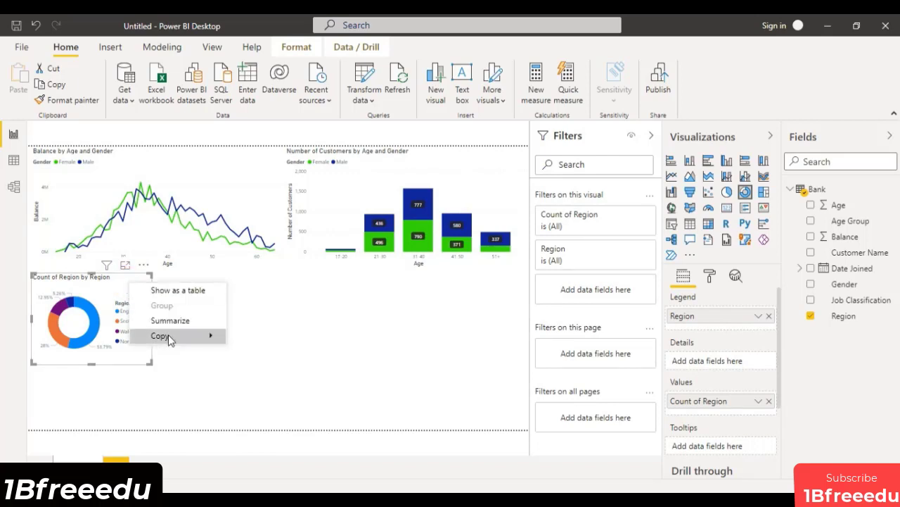
{"action": "mouse_move", "coordinate": [168, 336]}
{"action": "left_click", "coordinate": [262, 337]}
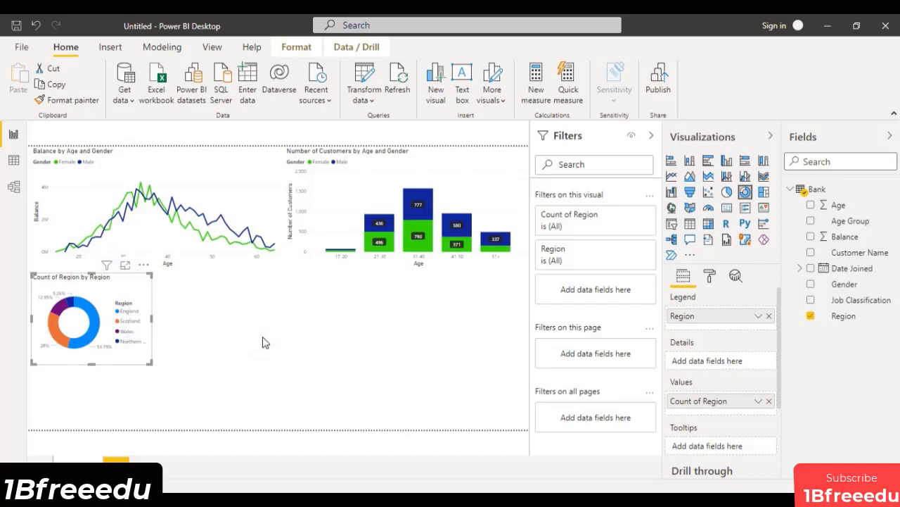
{"action": "left_click", "coordinate": [192, 317]}
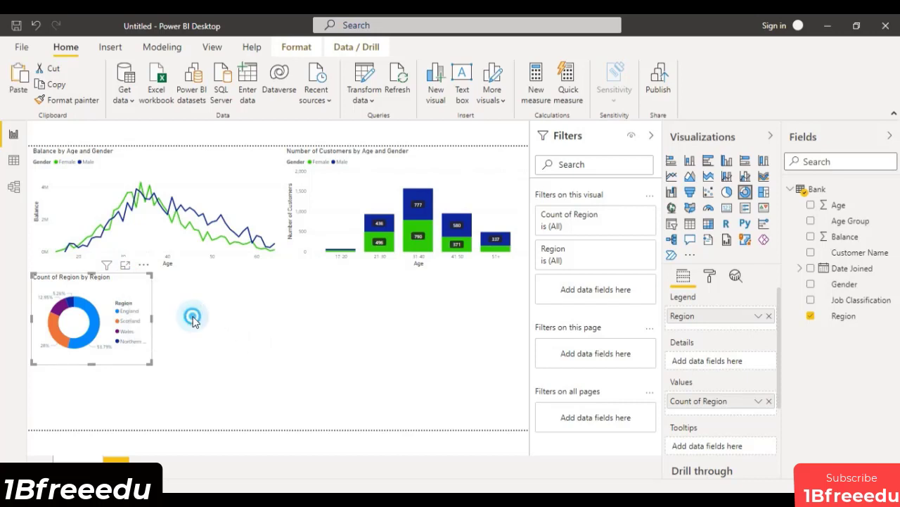
{"action": "left_click", "coordinate": [18, 77]}
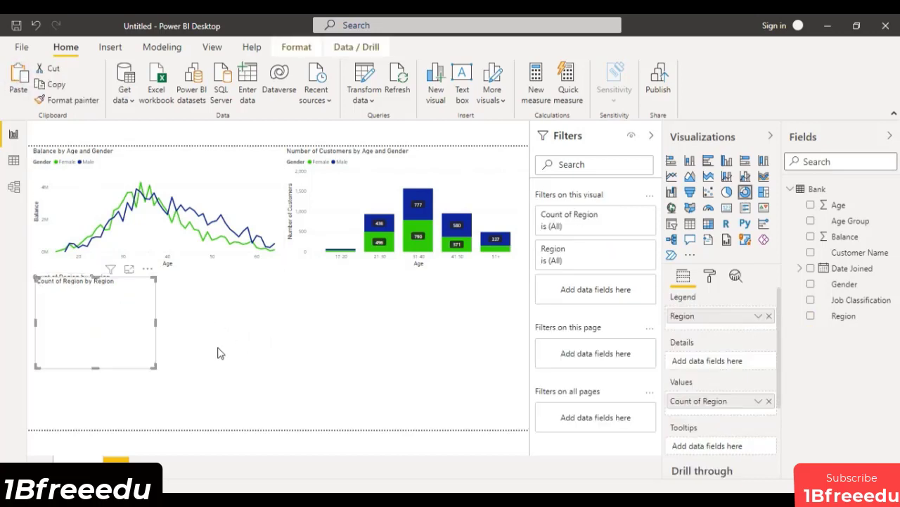
{"action": "left_click_drag", "start_coordinate": [97, 311], "coordinate": [202, 299]}
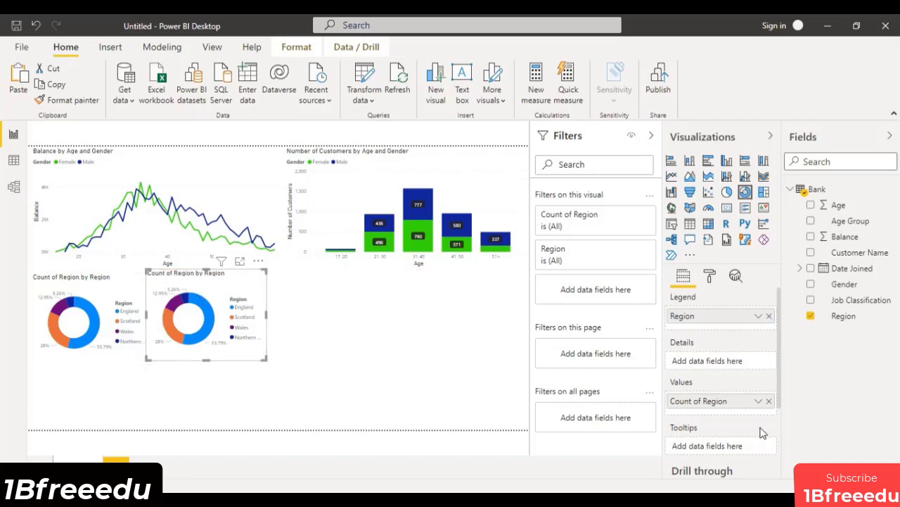
Replace the copied donut chart's value with Balance and inspect each region's balance share in focus mode.
{"action": "left_click_drag", "start_coordinate": [848, 236], "coordinate": [714, 408]}
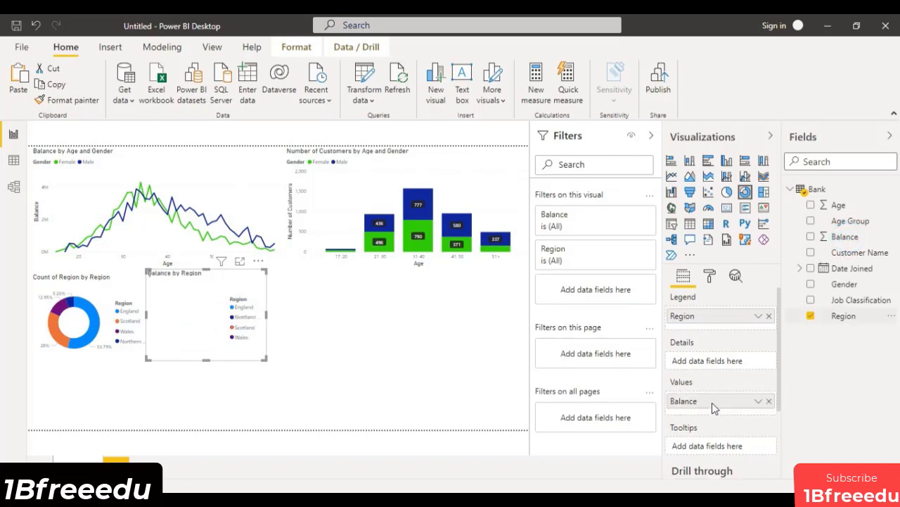
{"action": "left_click", "coordinate": [240, 262]}
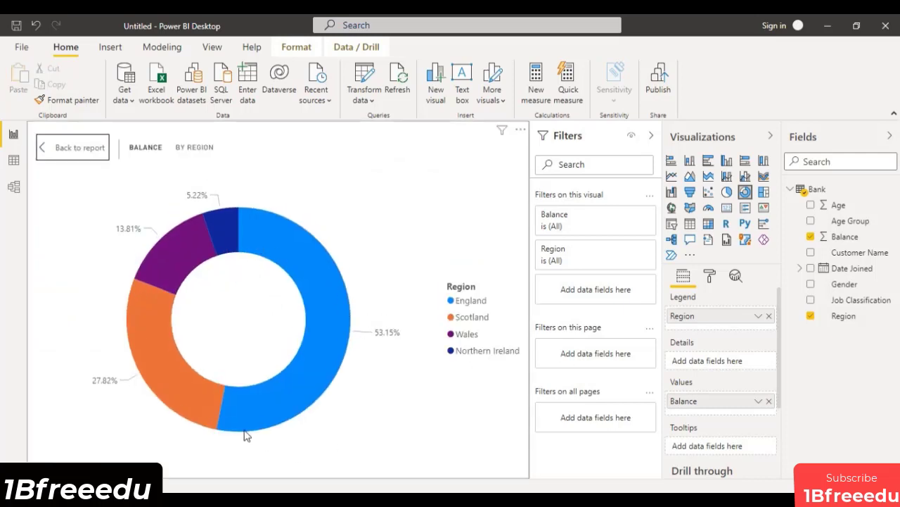
{"action": "mouse_move", "coordinate": [280, 396]}
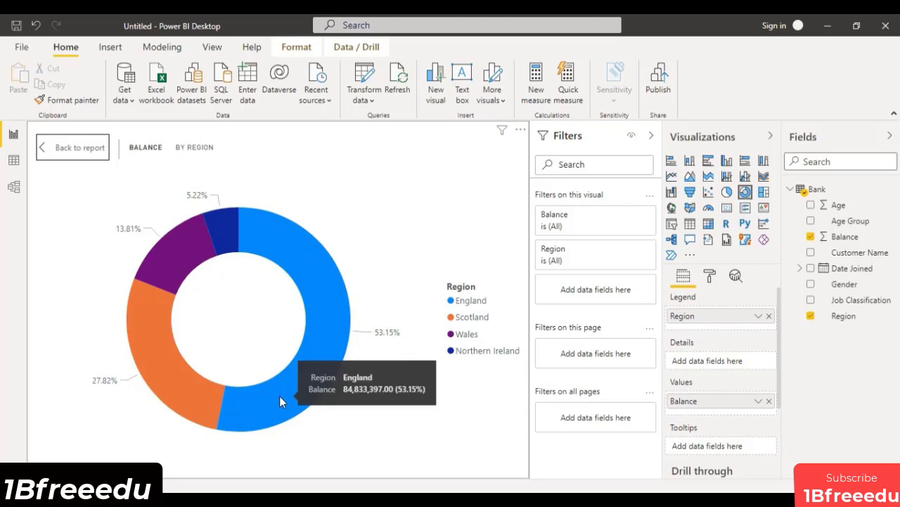
{"action": "mouse_move", "coordinate": [174, 381]}
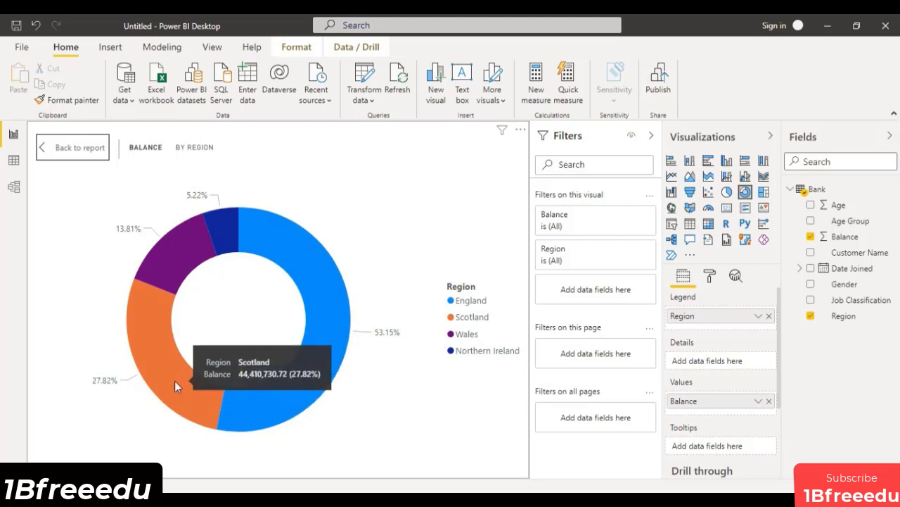
{"action": "mouse_move", "coordinate": [189, 229]}
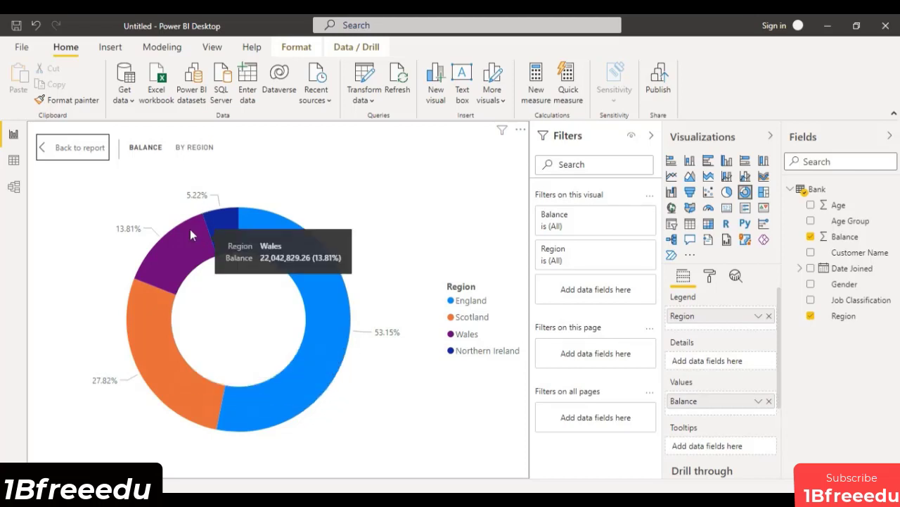
{"action": "mouse_move", "coordinate": [232, 226]}
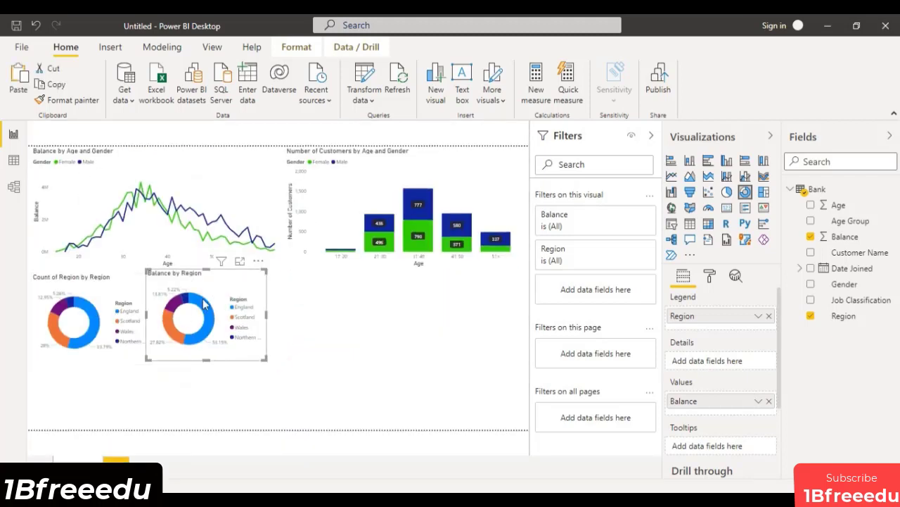
Widen the balance donut chart slightly and place another copy of the Count of Region donut chart beside it.
{"action": "left_click_drag", "start_coordinate": [266, 314], "coordinate": [280, 318]}
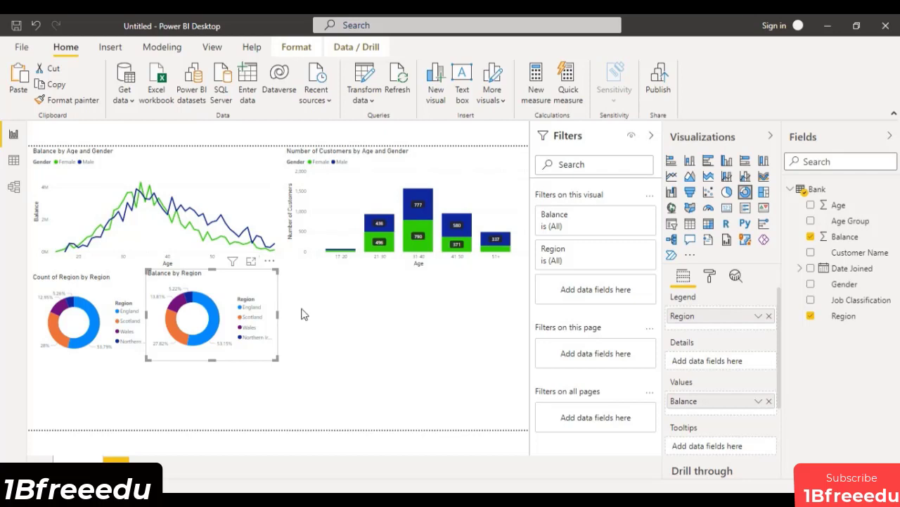
{"action": "left_click", "coordinate": [417, 320]}
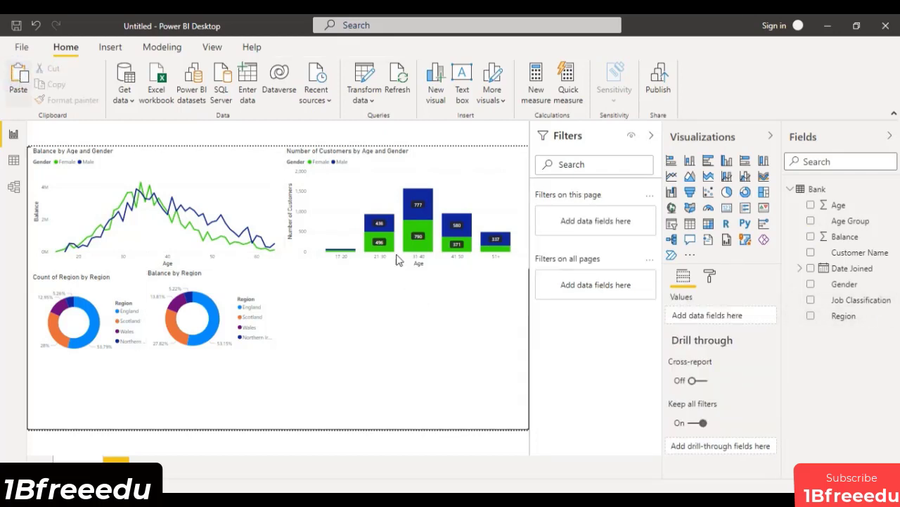
{"action": "left_click", "coordinate": [104, 315]}
{"action": "left_click_drag", "start_coordinate": [106, 314], "coordinate": [343, 313]}
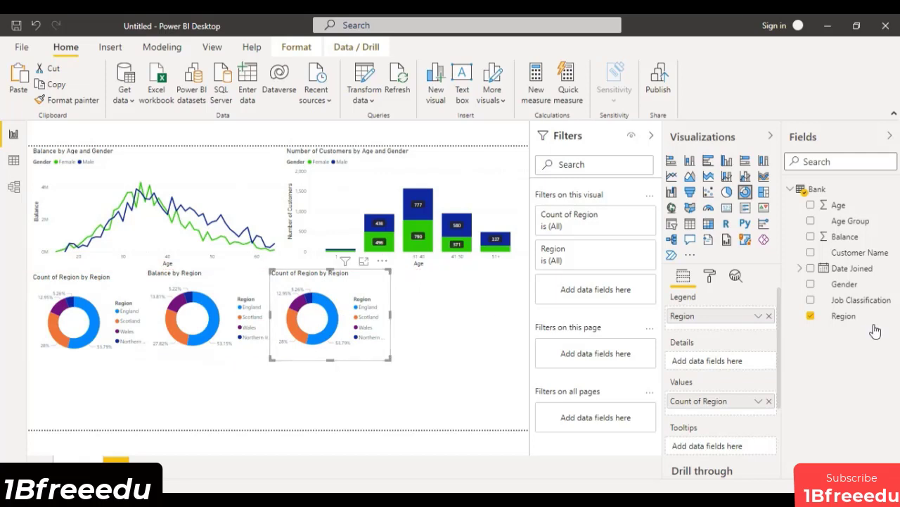
Replace the new copy's fields with Job Classification as the legend and the count of Job Classification as the values.
{"action": "left_click", "coordinate": [769, 394]}
{"action": "left_click_drag", "start_coordinate": [871, 307], "coordinate": [735, 317]}
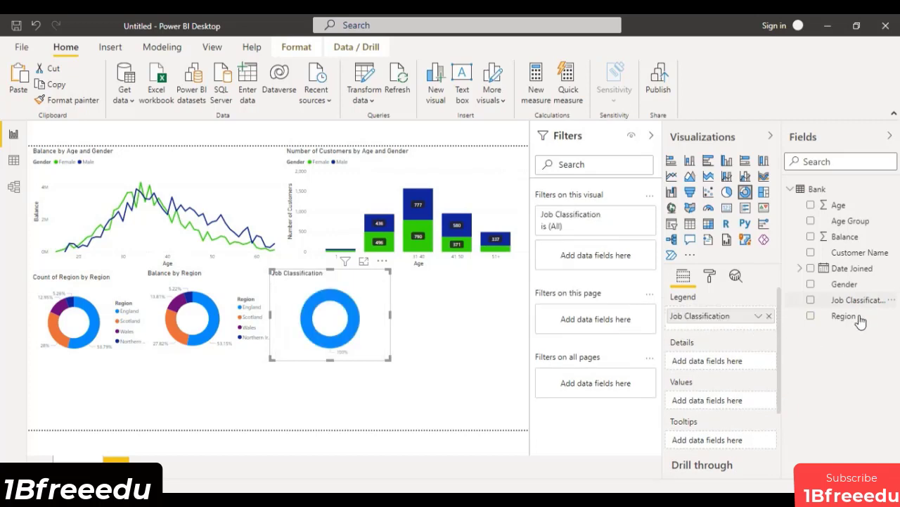
{"action": "left_click_drag", "start_coordinate": [852, 301], "coordinate": [724, 400]}
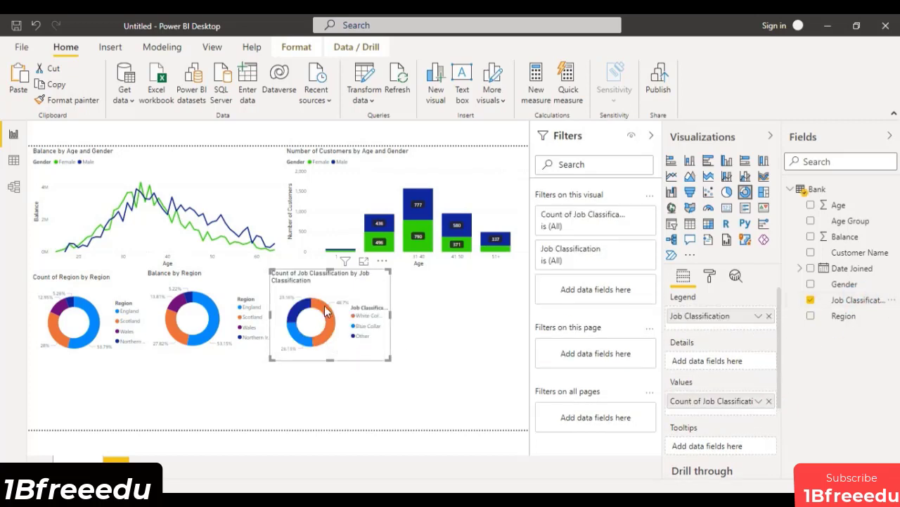
Inspect the job classification donut chart's shares in focus mode and return to the report page.
{"action": "left_click", "coordinate": [365, 262]}
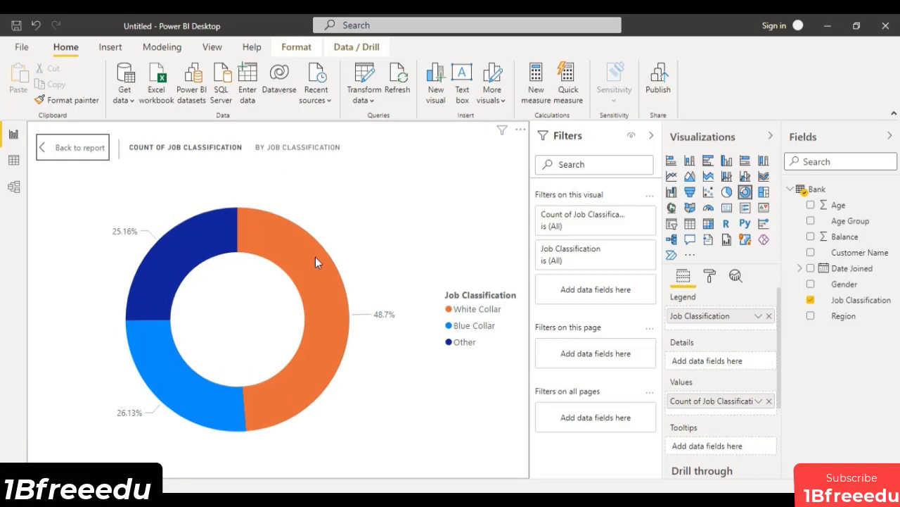
{"action": "left_click", "coordinate": [42, 147]}
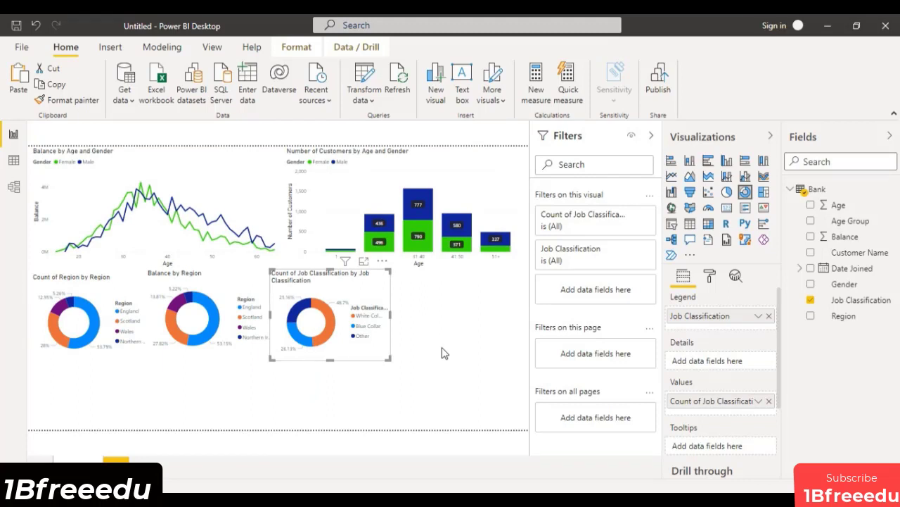
{"action": "left_click", "coordinate": [441, 353]}
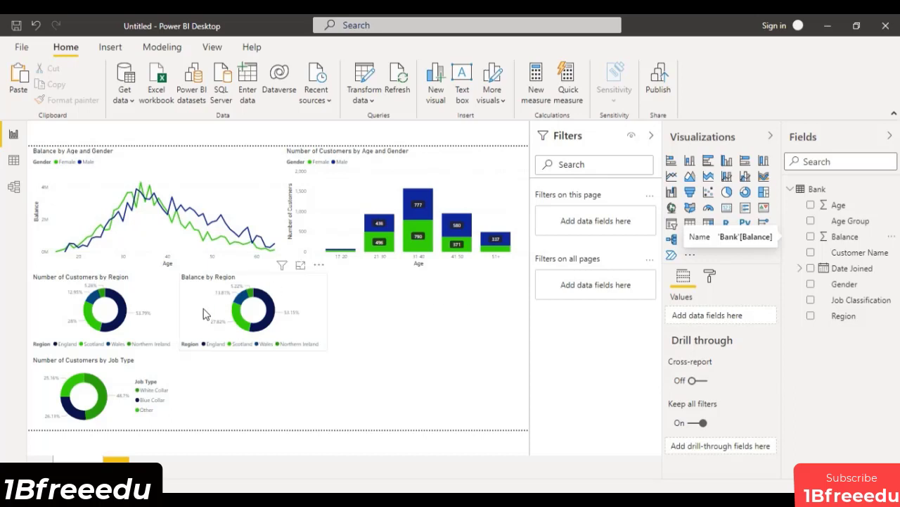
Set the legend position of the Number of Customers by Job Type donut to Bottom Center and extend the chart slightly upward.
{"action": "mouse_move", "coordinate": [104, 413]}
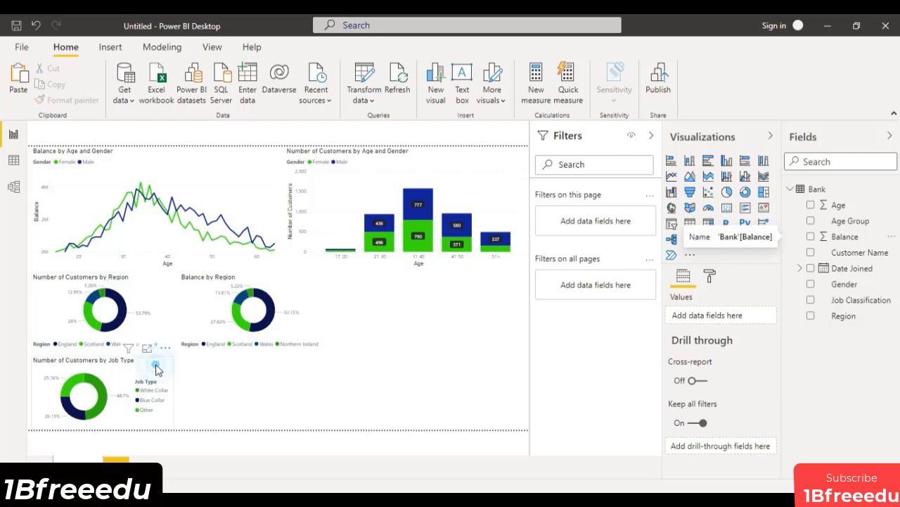
{"action": "left_click", "coordinate": [156, 365]}
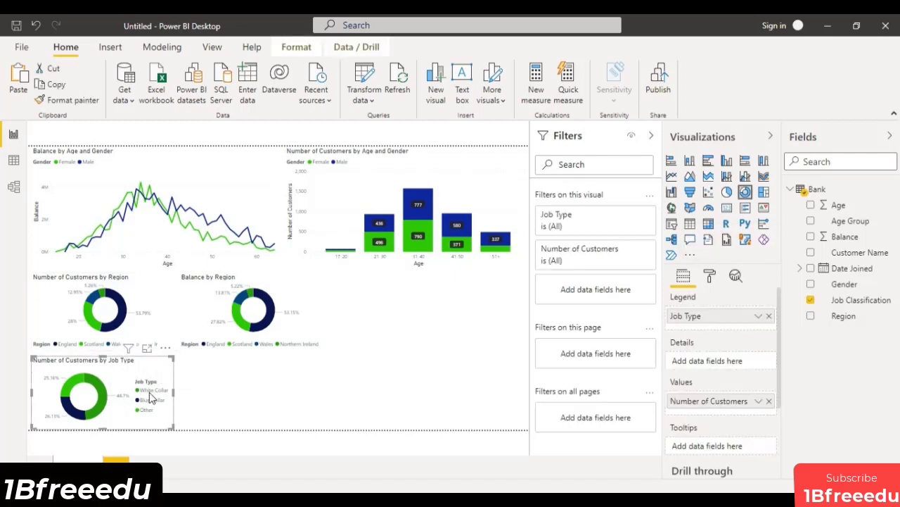
{"action": "left_click", "coordinate": [714, 277]}
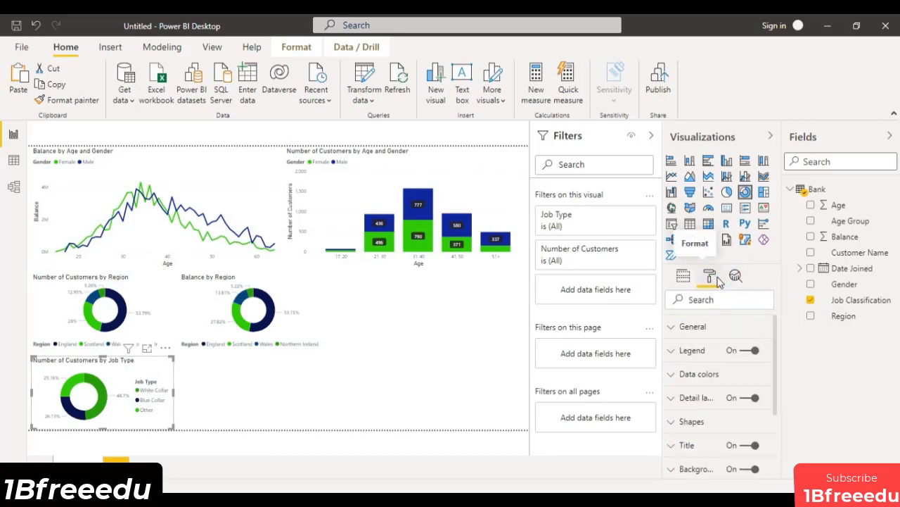
{"action": "left_click", "coordinate": [674, 349]}
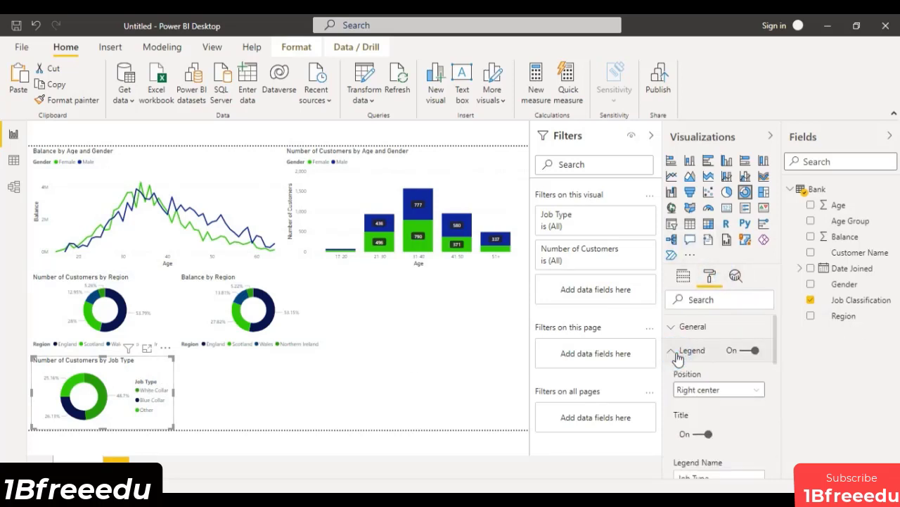
{"action": "left_click", "coordinate": [689, 391]}
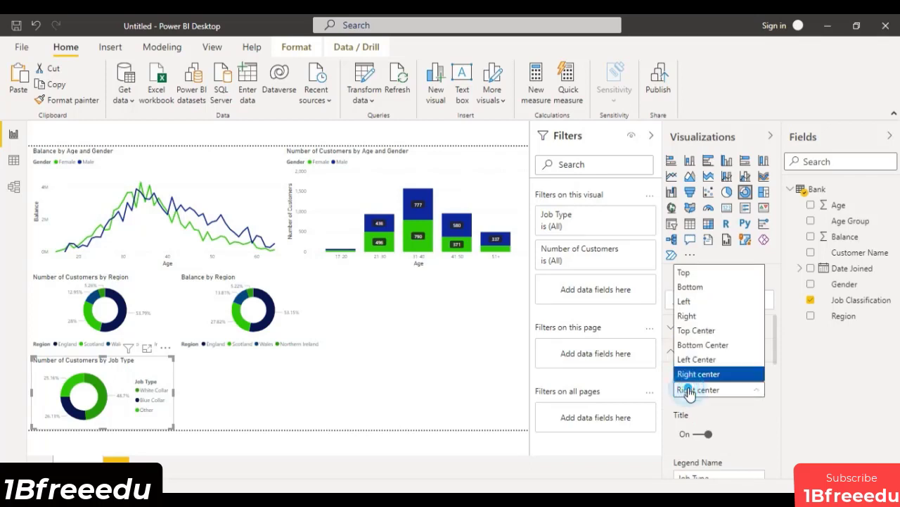
{"action": "left_click", "coordinate": [691, 290]}
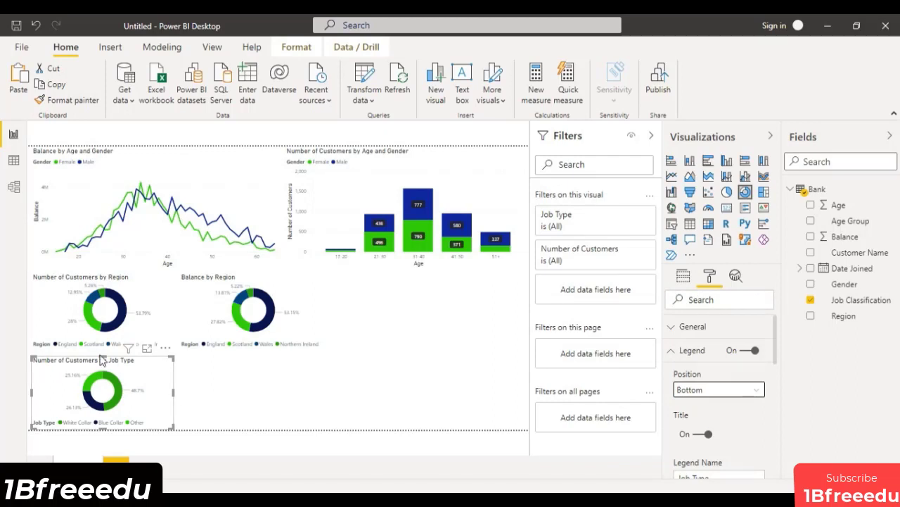
{"action": "left_click_drag", "start_coordinate": [102, 357], "coordinate": [102, 353]}
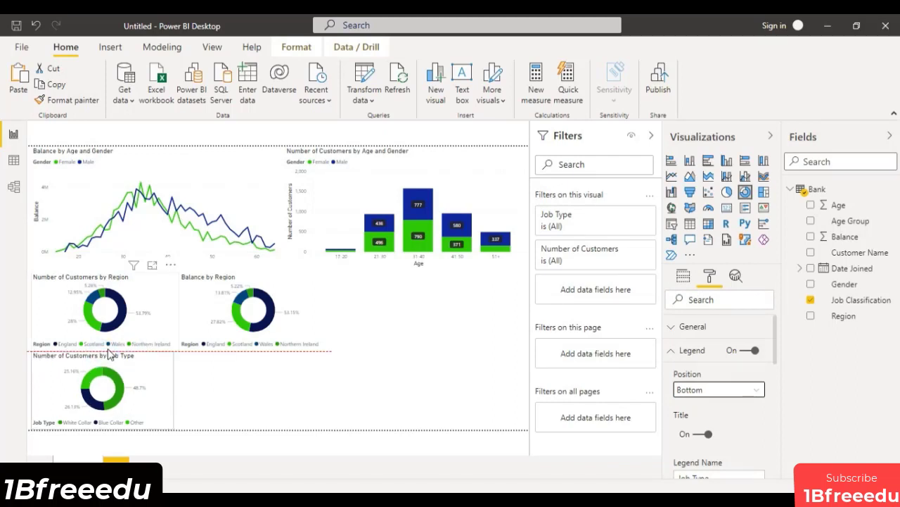
{"action": "left_click_drag", "start_coordinate": [168, 395], "coordinate": [174, 396]}
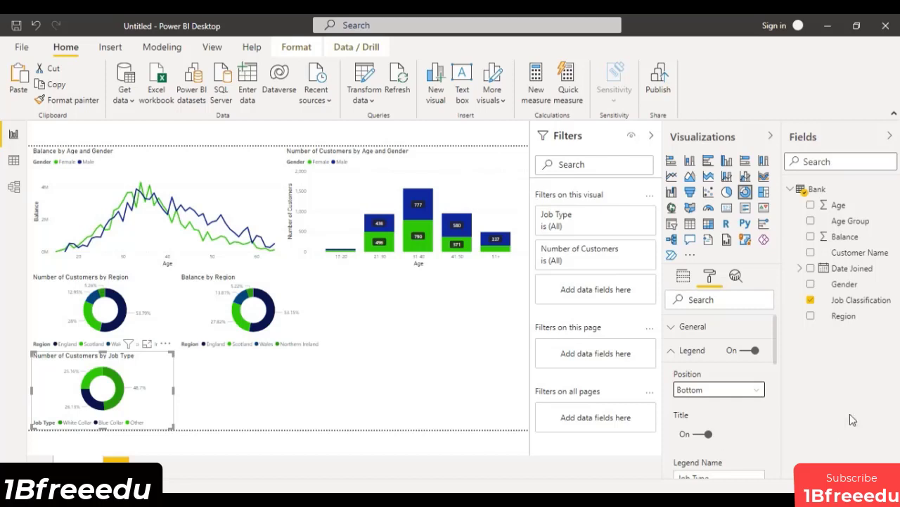
{"action": "left_click", "coordinate": [754, 390]}
{"action": "left_click", "coordinate": [718, 345]}
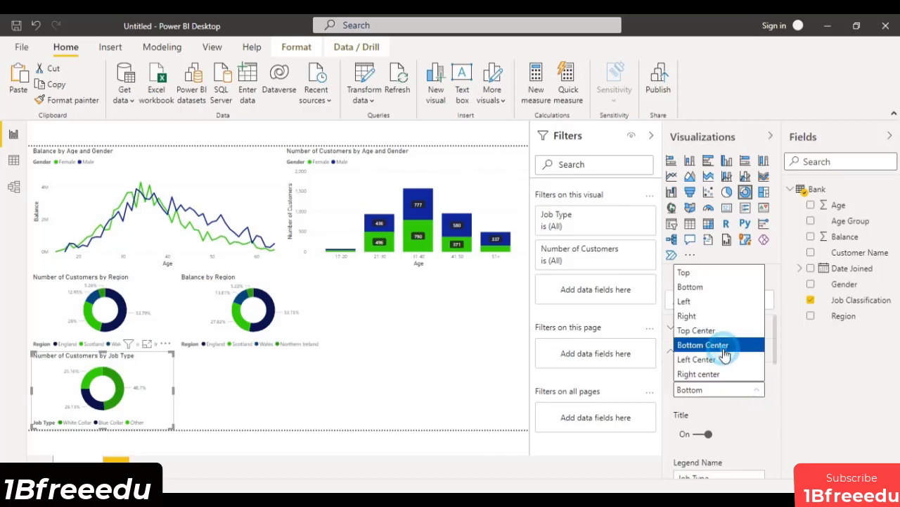
{"action": "left_click", "coordinate": [233, 400]}
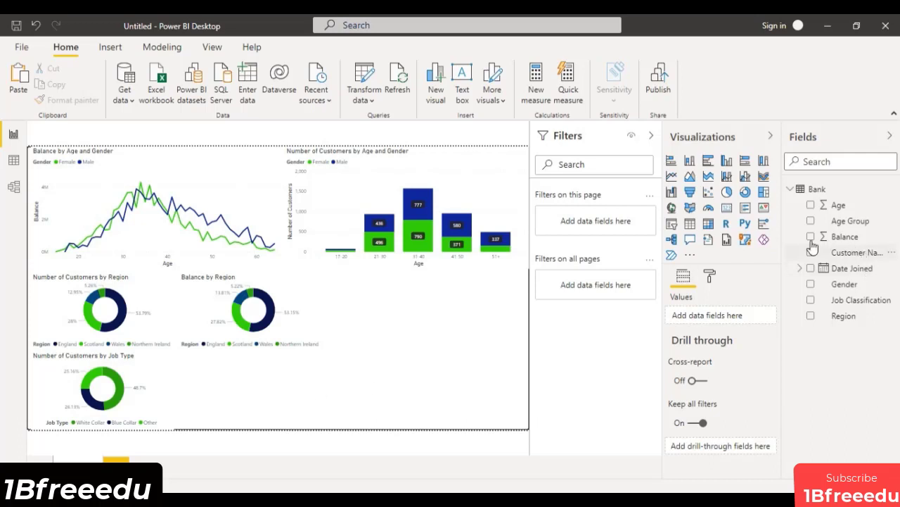
Duplicate the Number of Customers by Job Type donut chart and place the copy beside it under the Balance by Region chart.
{"action": "left_click", "coordinate": [151, 380]}
{"action": "right_click", "coordinate": [190, 374]}
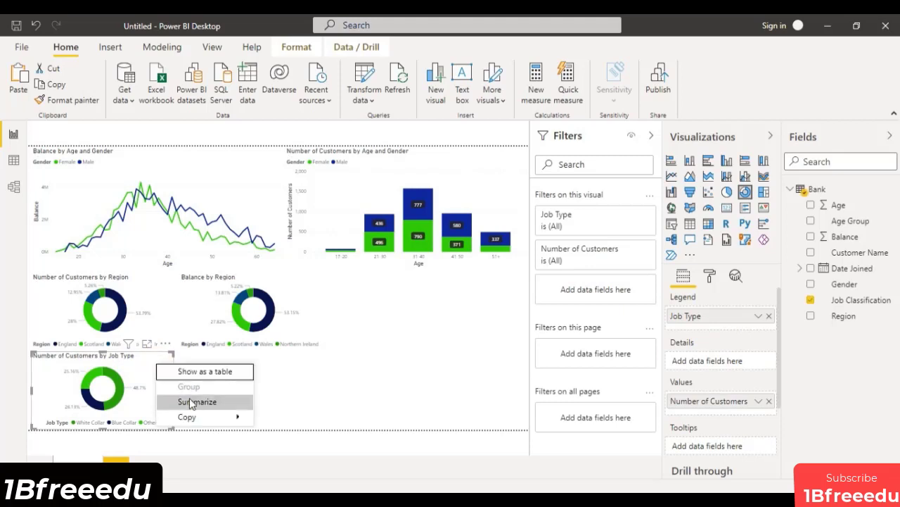
{"action": "mouse_move", "coordinate": [192, 416]}
{"action": "left_click", "coordinate": [278, 420]}
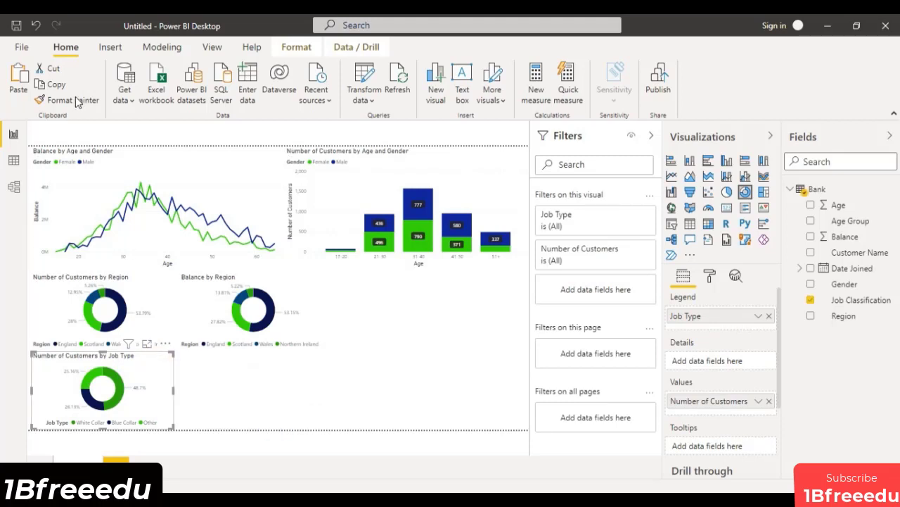
{"action": "left_click", "coordinate": [24, 81]}
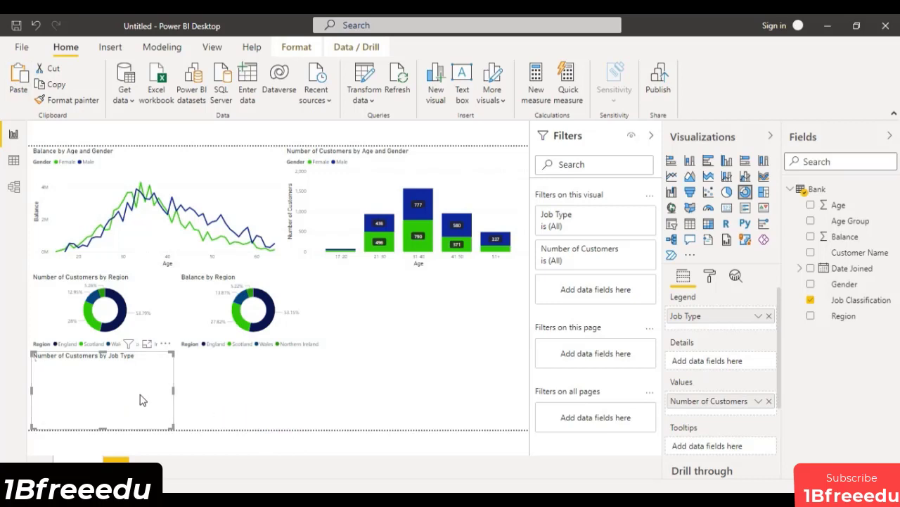
{"action": "left_click_drag", "start_coordinate": [134, 386], "coordinate": [277, 388]}
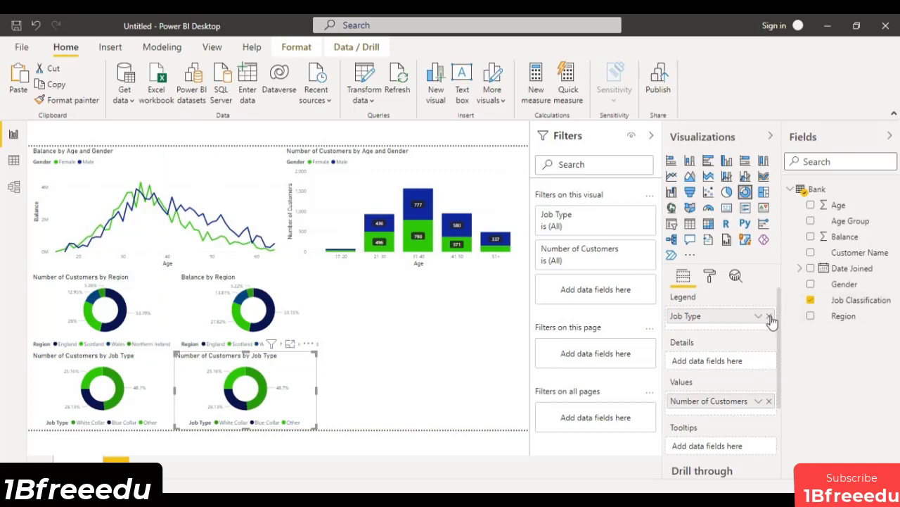
Replace the copied donut chart's fields with Gender as the legend and Balance as the values, and view it in focus mode.
{"action": "left_click", "coordinate": [769, 316]}
{"action": "left_click", "coordinate": [770, 396]}
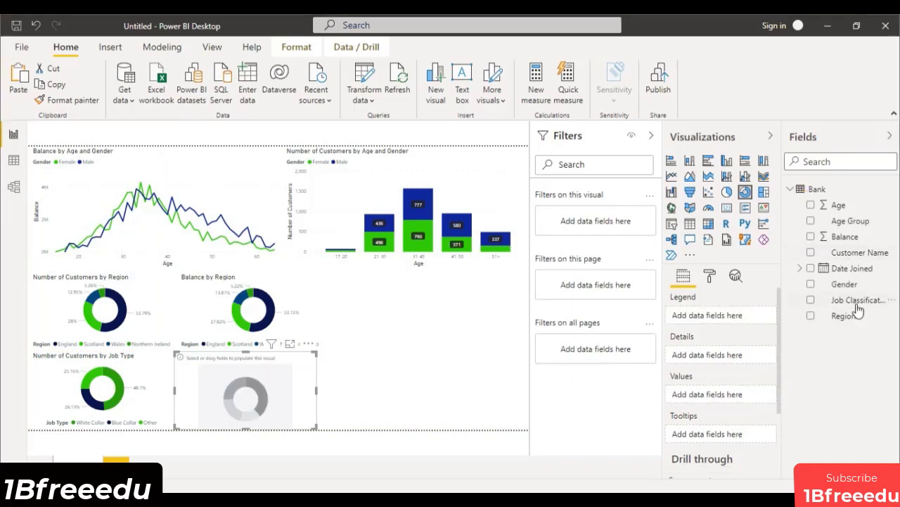
{"action": "left_click_drag", "start_coordinate": [850, 285], "coordinate": [742, 318]}
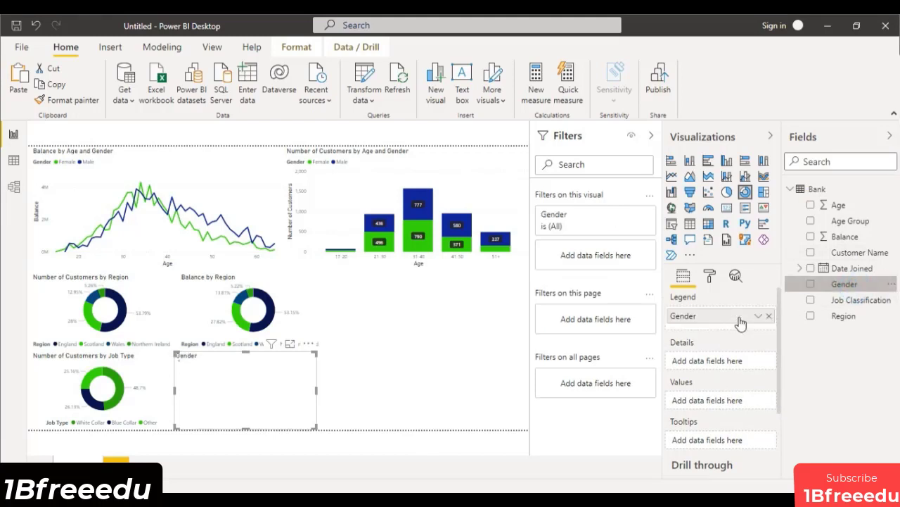
{"action": "left_click_drag", "start_coordinate": [839, 240], "coordinate": [722, 408]}
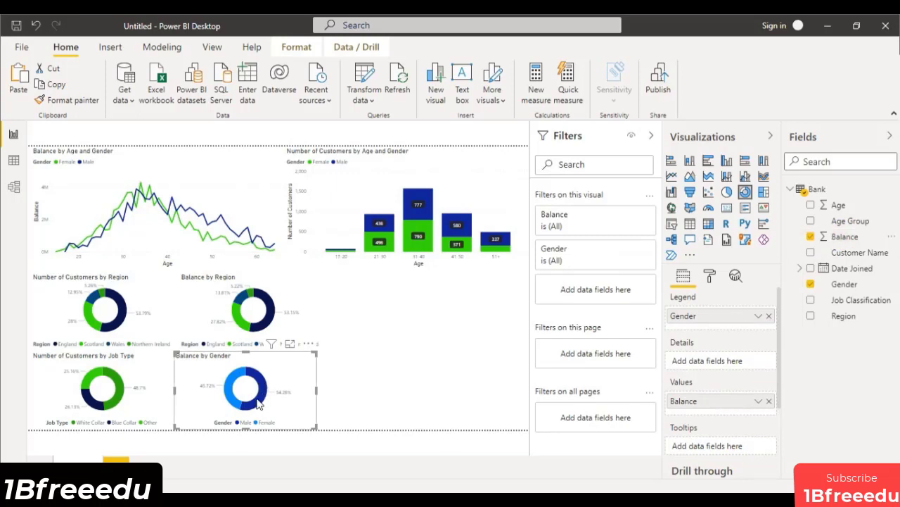
{"action": "left_click", "coordinate": [289, 344]}
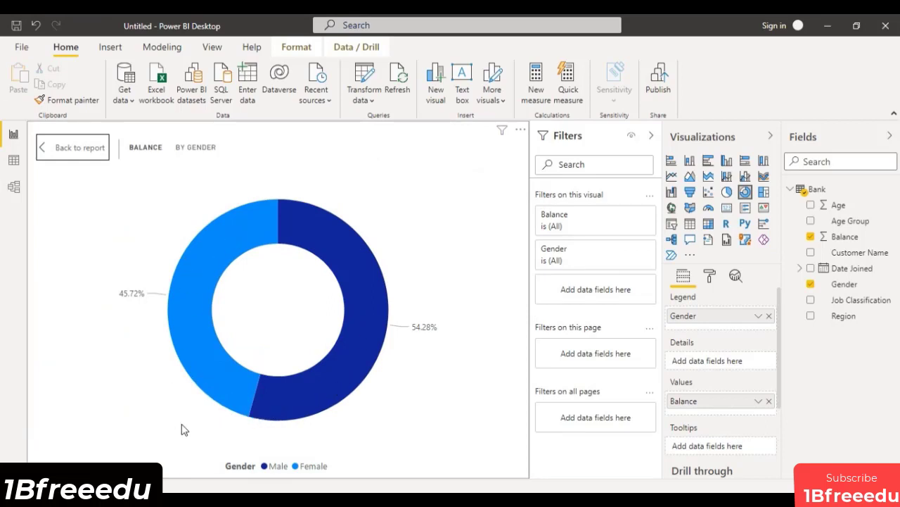
Compare the gender donut by switching its values to the count of Gender, and restore Balance as the values.
{"action": "left_click", "coordinate": [768, 401]}
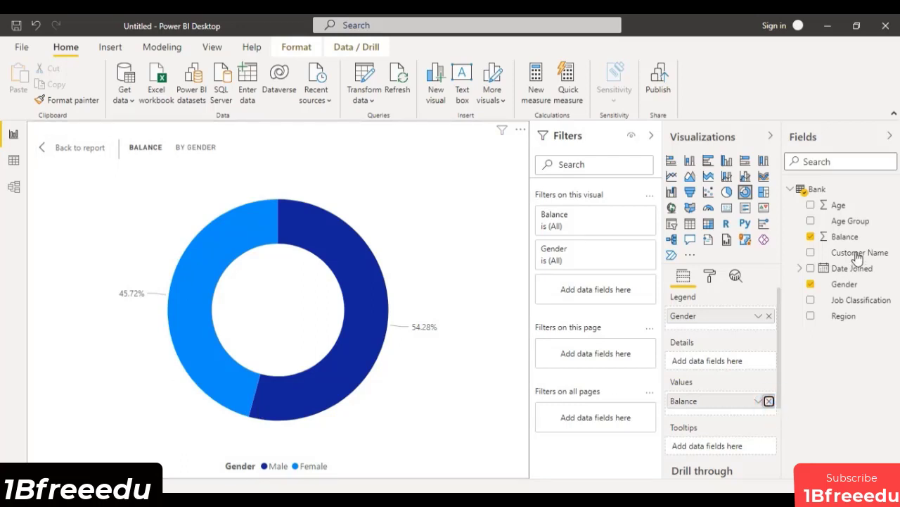
{"action": "left_click_drag", "start_coordinate": [848, 283], "coordinate": [700, 400]}
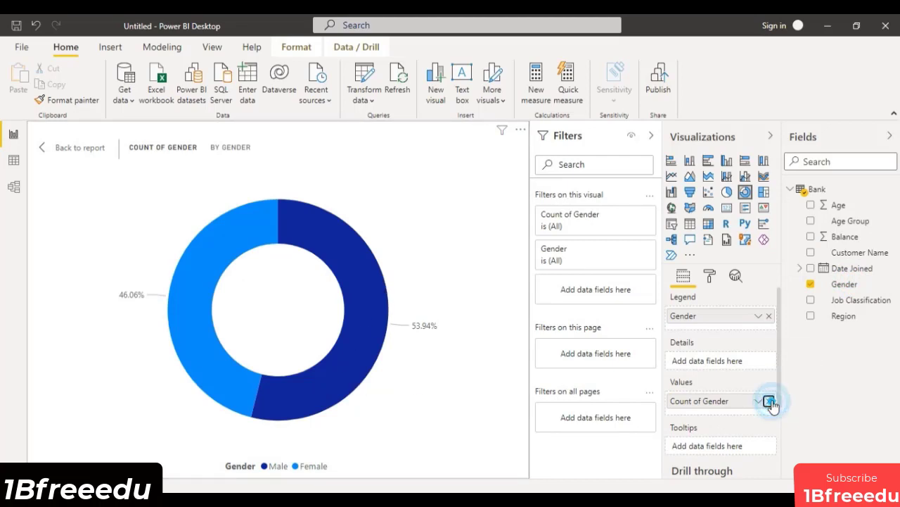
{"action": "left_click", "coordinate": [770, 401]}
{"action": "left_click_drag", "start_coordinate": [844, 237], "coordinate": [718, 399]}
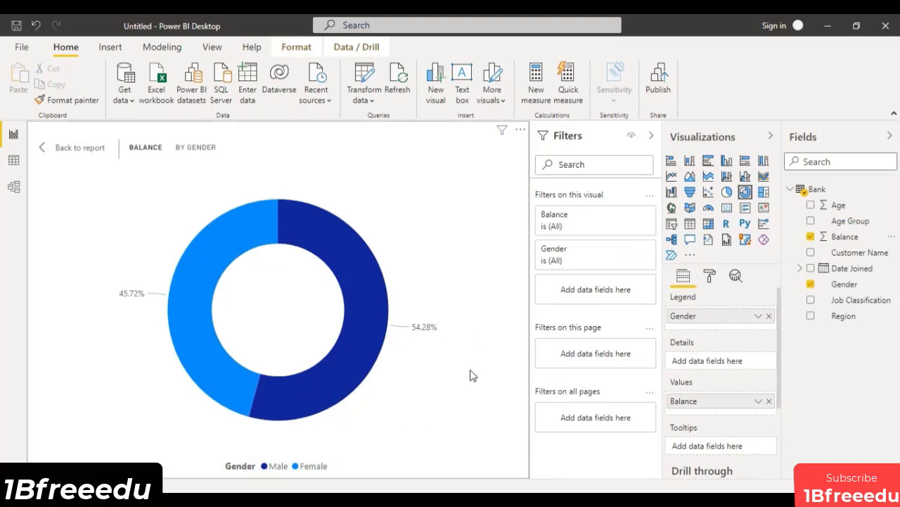
Color the Female segment of the Balance by Gender donut bright green and return to the report page.
{"action": "left_click", "coordinate": [709, 275]}
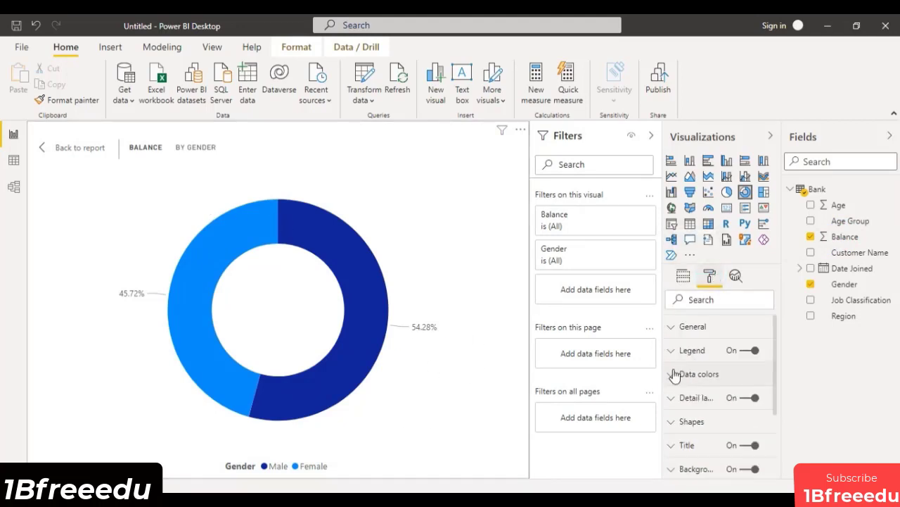
{"action": "left_click", "coordinate": [673, 373]}
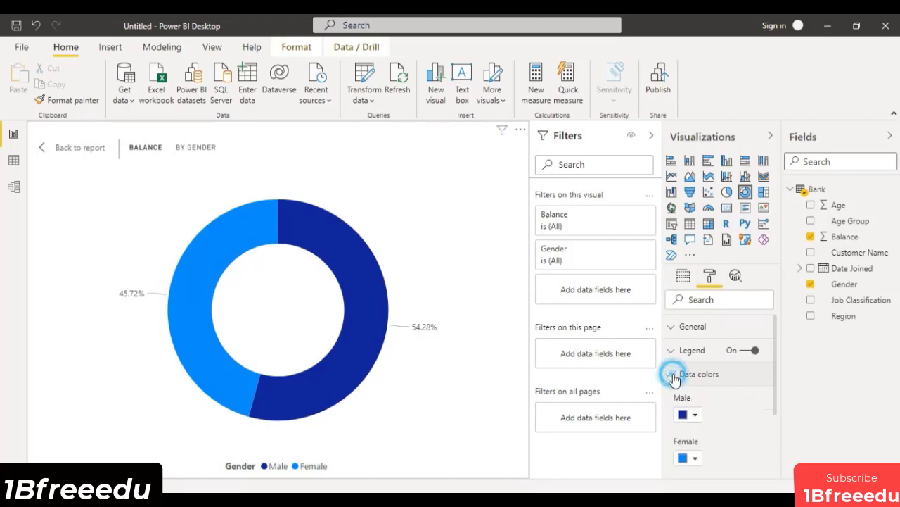
{"action": "left_click", "coordinate": [692, 458]}
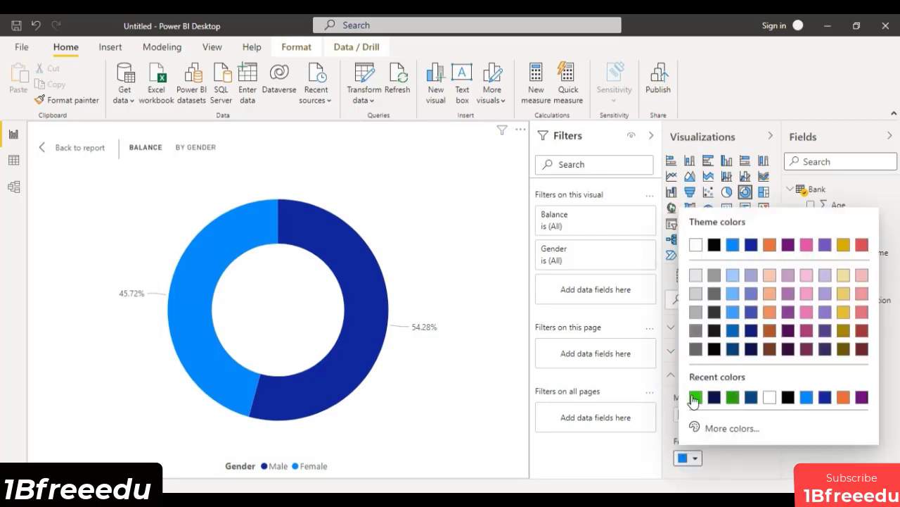
{"action": "left_click", "coordinate": [696, 397]}
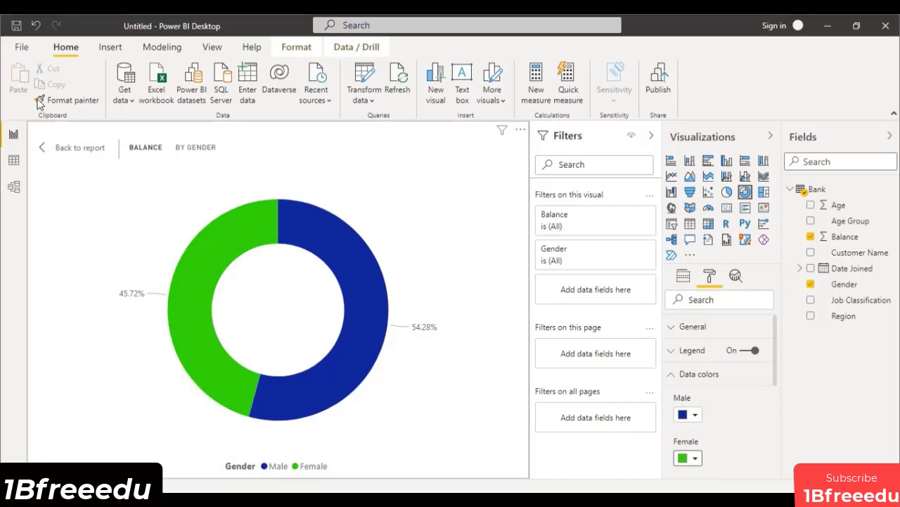
{"action": "left_click", "coordinate": [73, 149]}
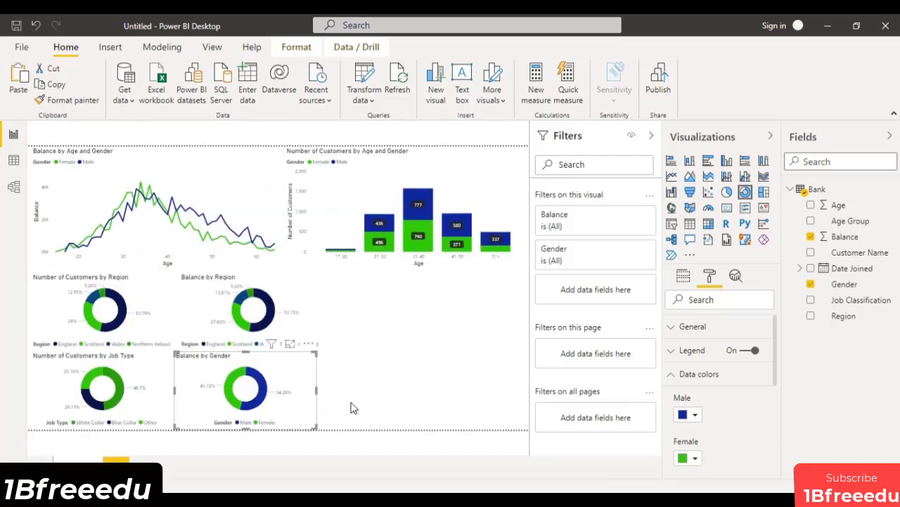
{"action": "left_click", "coordinate": [243, 428]}
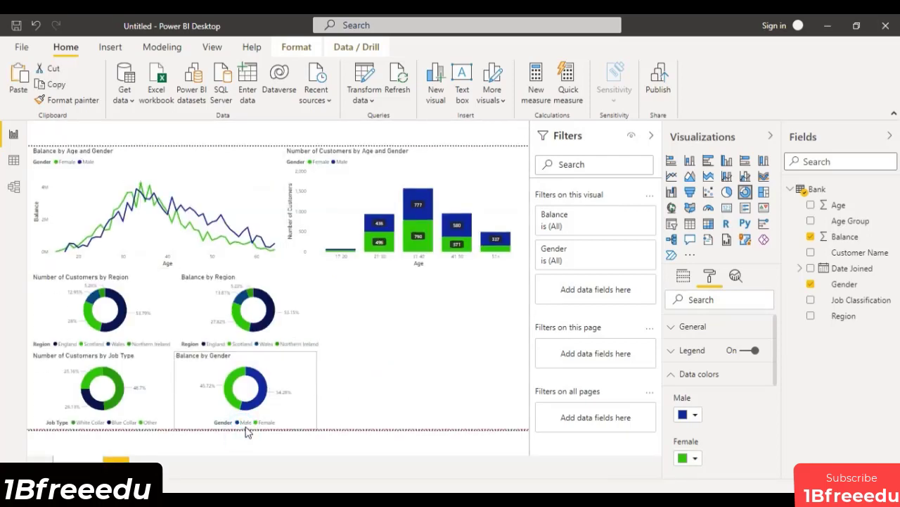
{"action": "left_click_drag", "start_coordinate": [246, 427], "coordinate": [246, 427]}
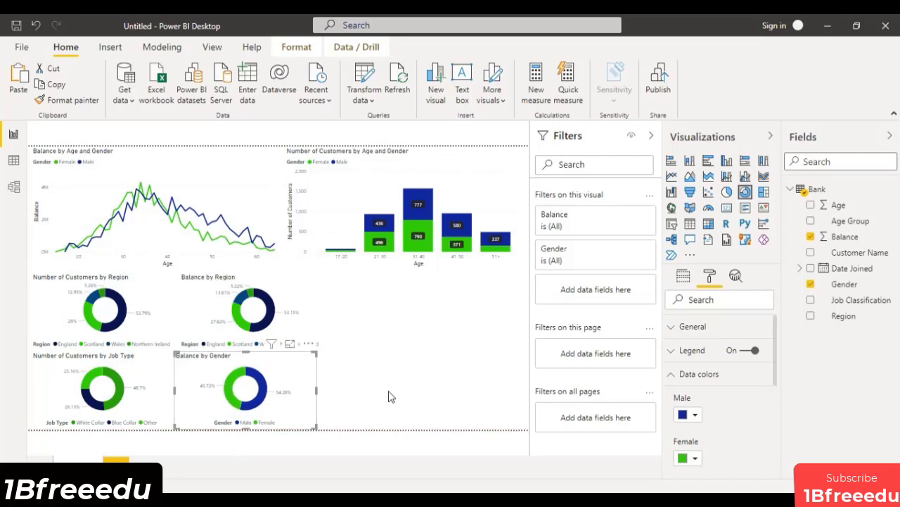
{"action": "left_click", "coordinate": [390, 394]}
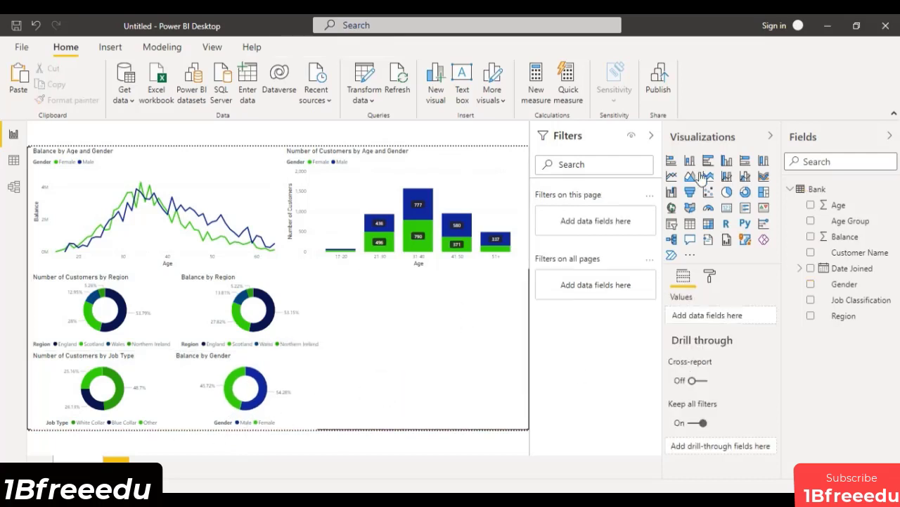
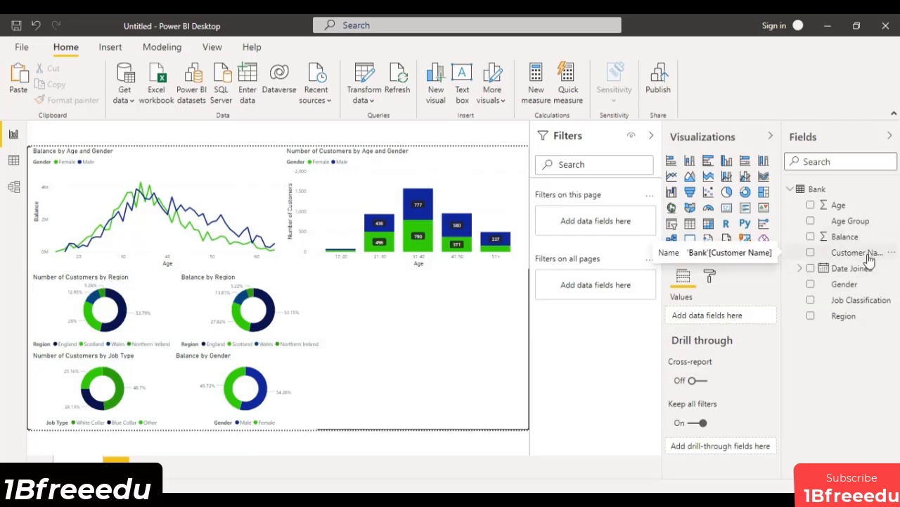
Insert a line chart in the empty space below Number of Customers by Age and Gender, extend it upward and open it in focus mode.
{"action": "left_click", "coordinate": [672, 176]}
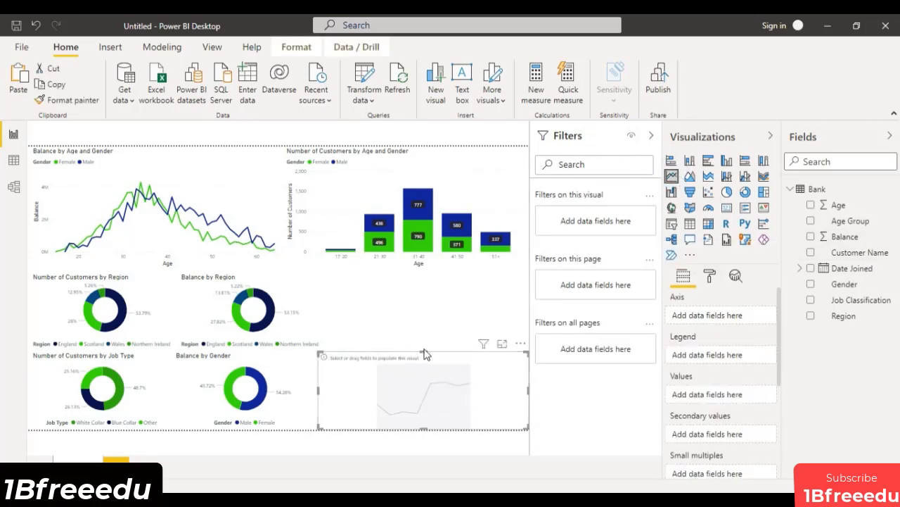
{"action": "left_click_drag", "start_coordinate": [424, 350], "coordinate": [423, 280]}
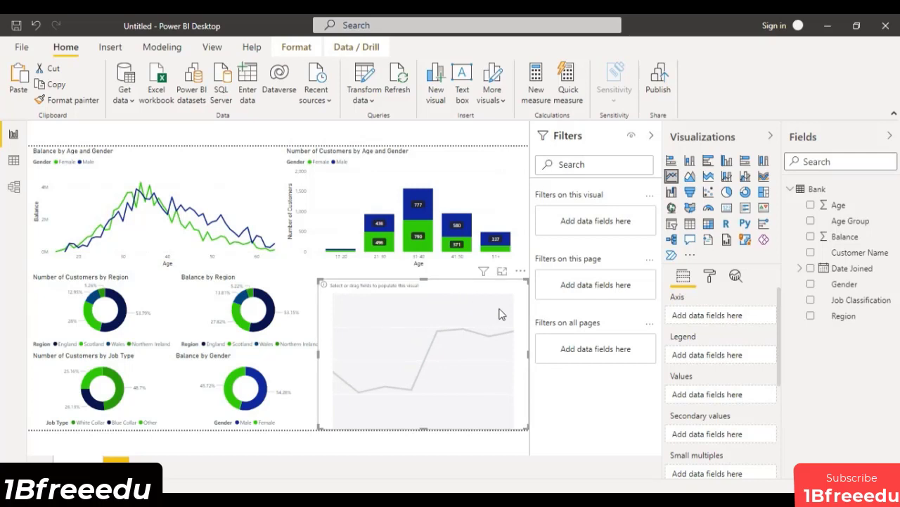
{"action": "left_click", "coordinate": [502, 271]}
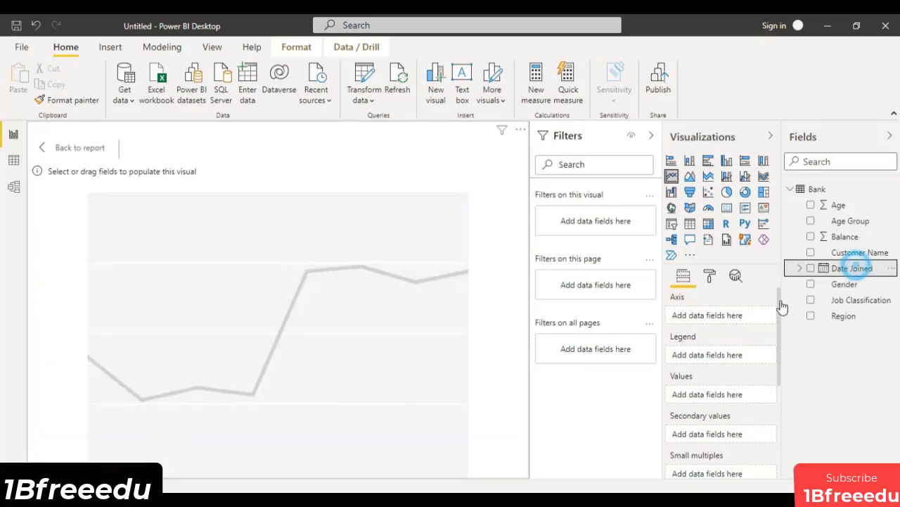
Plot the count of Customer Name against Date Joined as plain dates instead of the date hierarchy, and return to the report page.
{"action": "left_click_drag", "start_coordinate": [851, 268], "coordinate": [724, 324]}
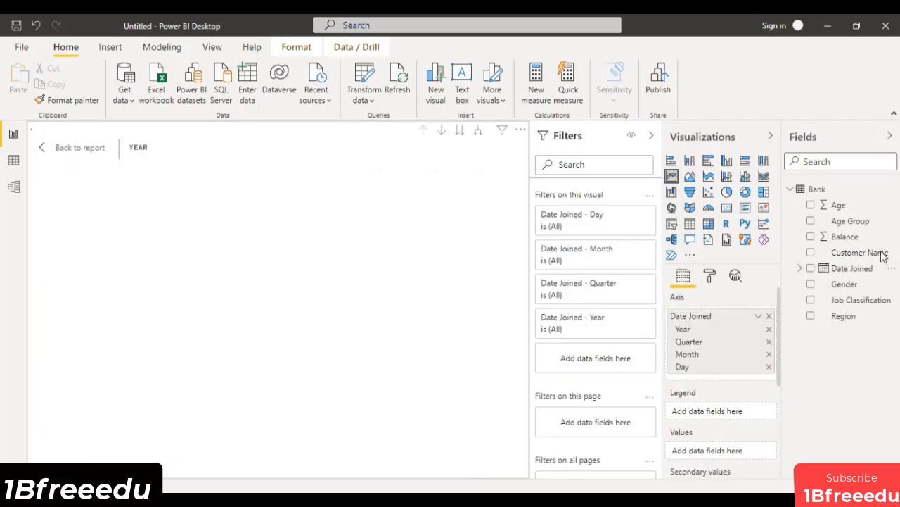
{"action": "left_click_drag", "start_coordinate": [859, 252], "coordinate": [721, 452]}
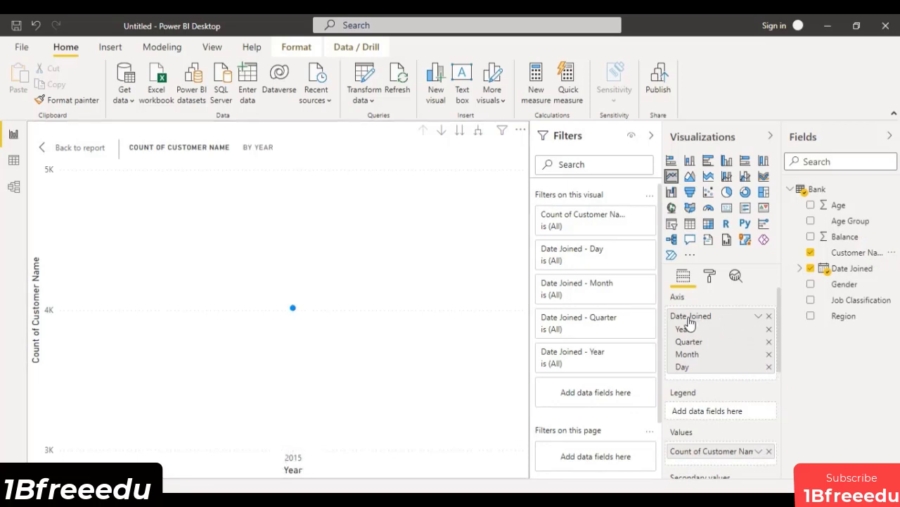
{"action": "left_click", "coordinate": [759, 322]}
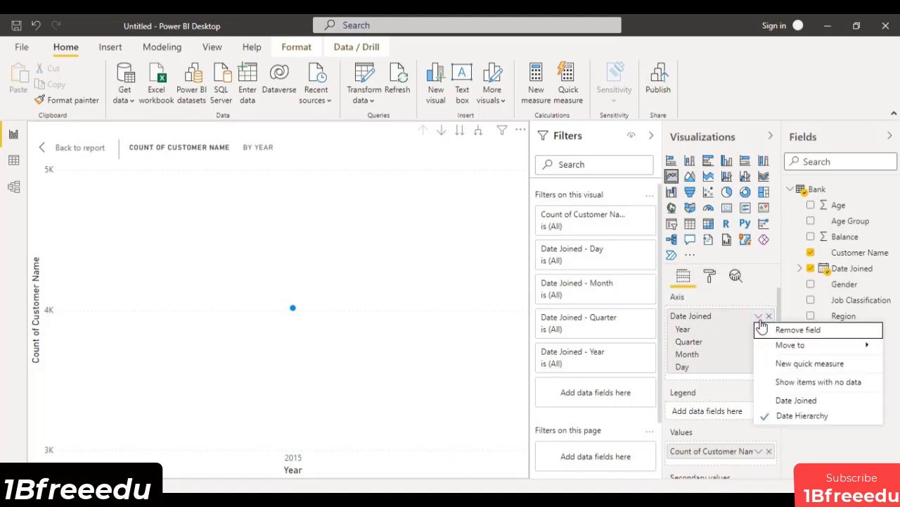
{"action": "left_click", "coordinate": [783, 400]}
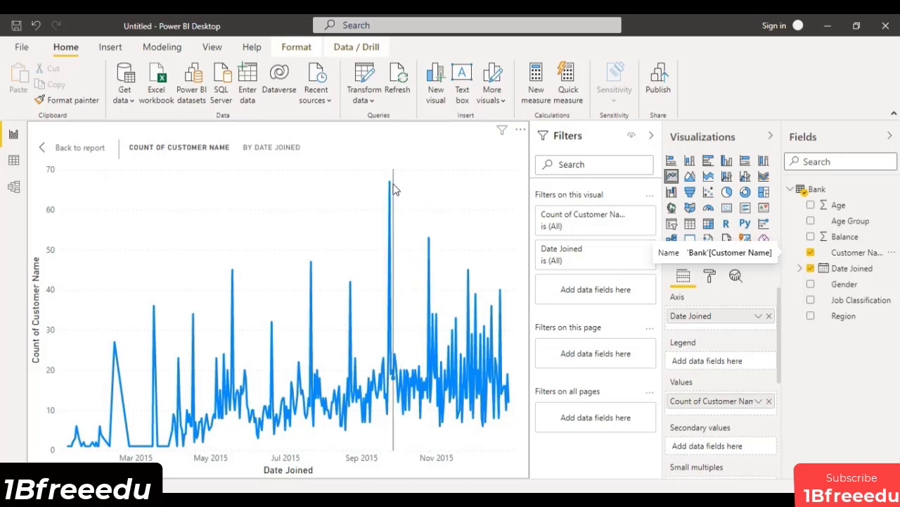
{"action": "mouse_move", "coordinate": [390, 188]}
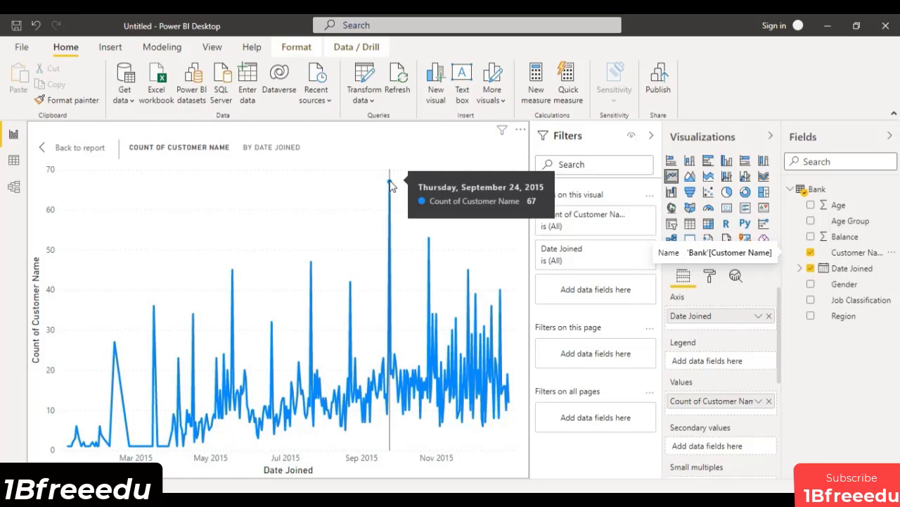
{"action": "left_click", "coordinate": [74, 147]}
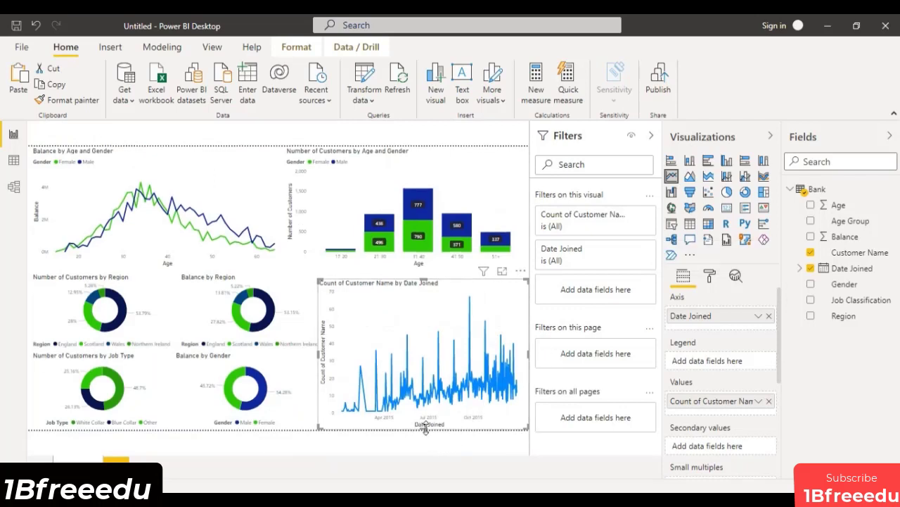
Reduce the height of the Date Joined line chart and color its line dark navy.
{"action": "left_click_drag", "start_coordinate": [425, 430], "coordinate": [441, 379]}
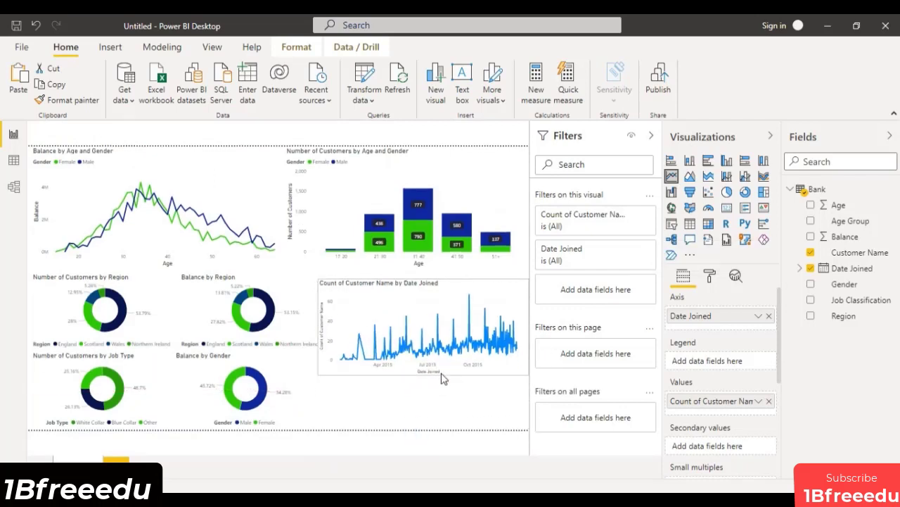
{"action": "left_click", "coordinate": [713, 276]}
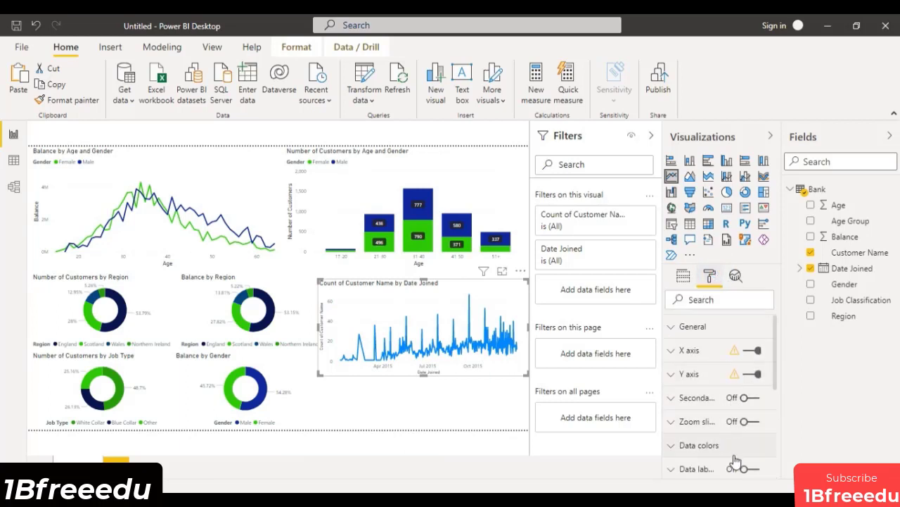
{"action": "left_click", "coordinate": [736, 446]}
{"action": "scroll", "coordinate": [697, 439], "scroll_direction": "down", "scroll_amount": 3}
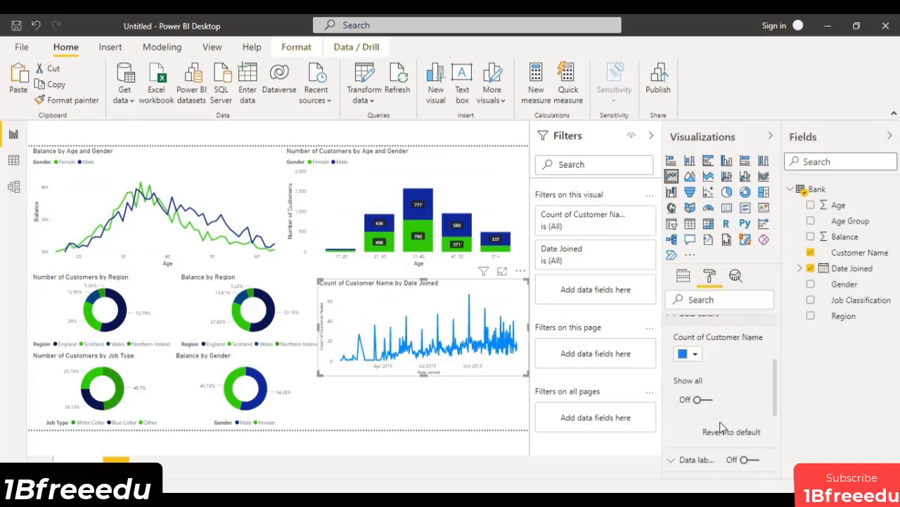
{"action": "left_click", "coordinate": [688, 357]}
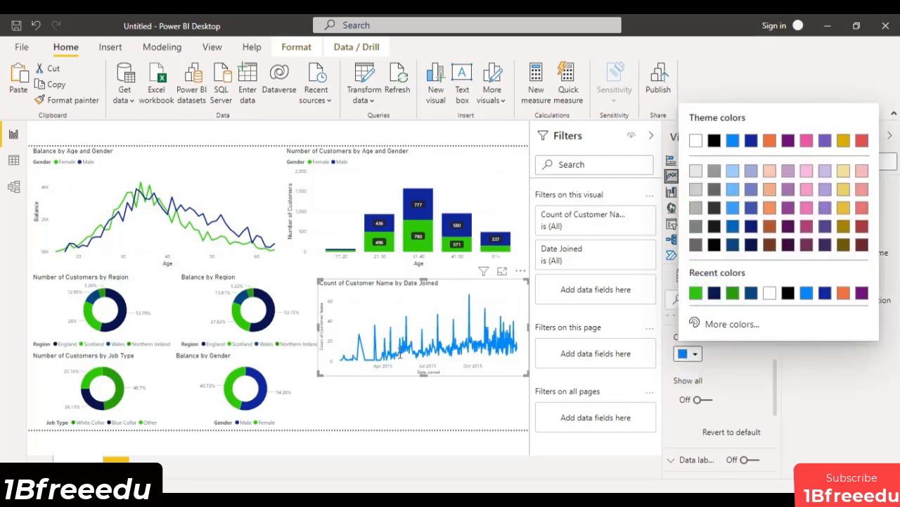
{"action": "left_click", "coordinate": [715, 293]}
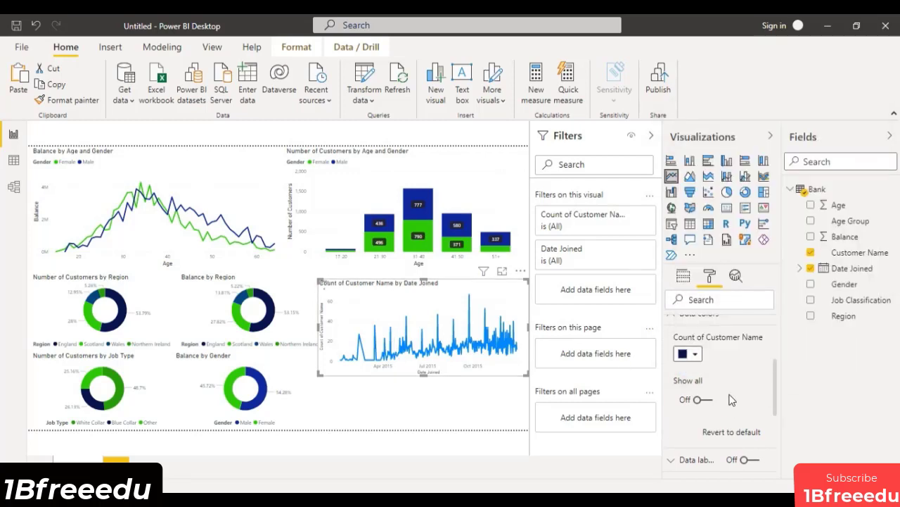
{"action": "scroll", "coordinate": [727, 401], "scroll_direction": "up", "scroll_amount": 4}
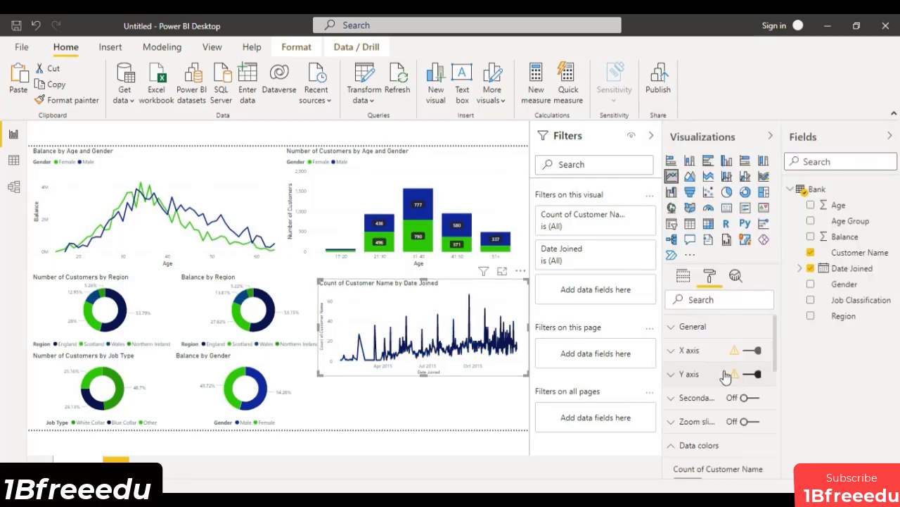
{"action": "left_click", "coordinate": [684, 276]}
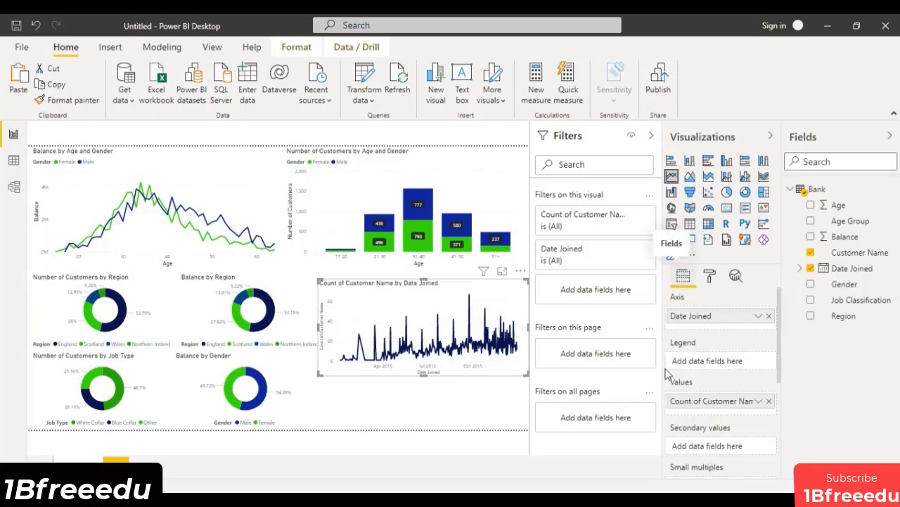
{"action": "double_click", "coordinate": [718, 399]}
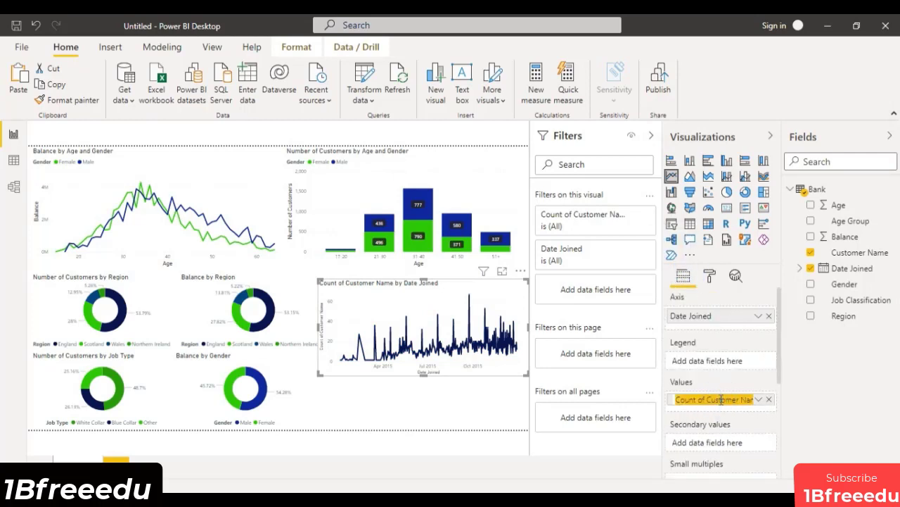
{"action": "type", "text": "Nu"}
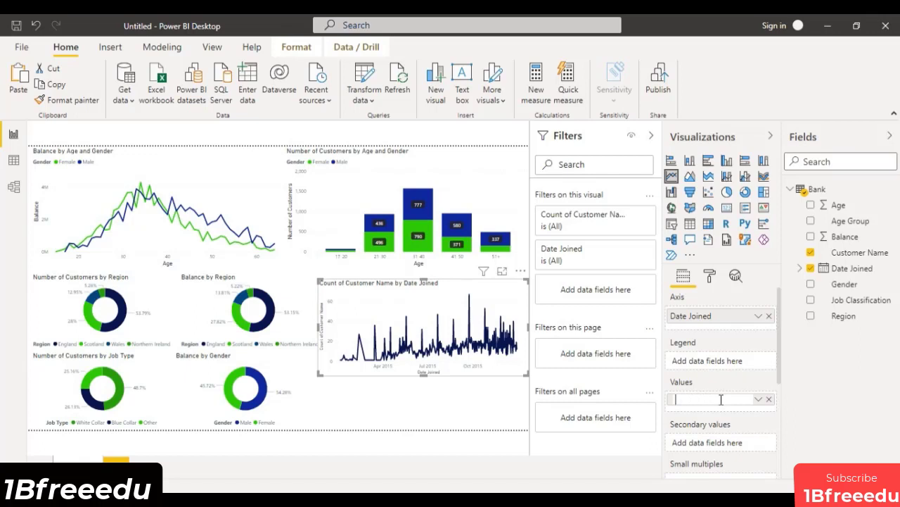
{"action": "left_click", "coordinate": [835, 372]}
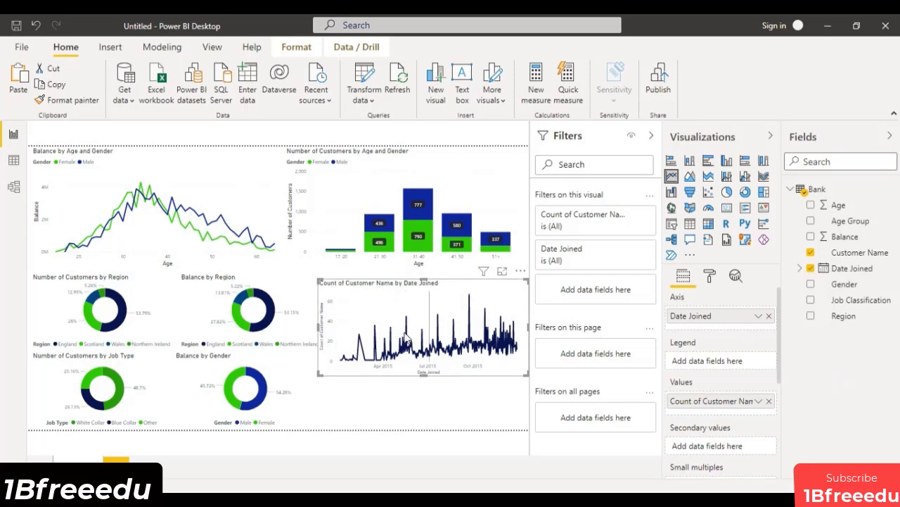
Change the line chart's title text to "Total Customers Joined".
{"action": "left_click", "coordinate": [710, 276]}
{"action": "scroll", "coordinate": [700, 405], "scroll_direction": "down", "scroll_amount": 2}
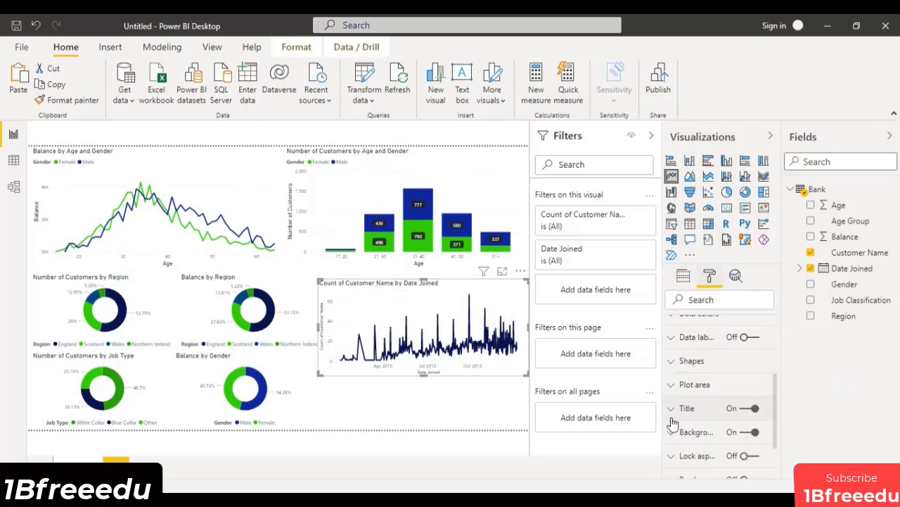
{"action": "left_click", "coordinate": [707, 407]}
{"action": "scroll", "coordinate": [710, 384], "scroll_direction": "down", "scroll_amount": 1}
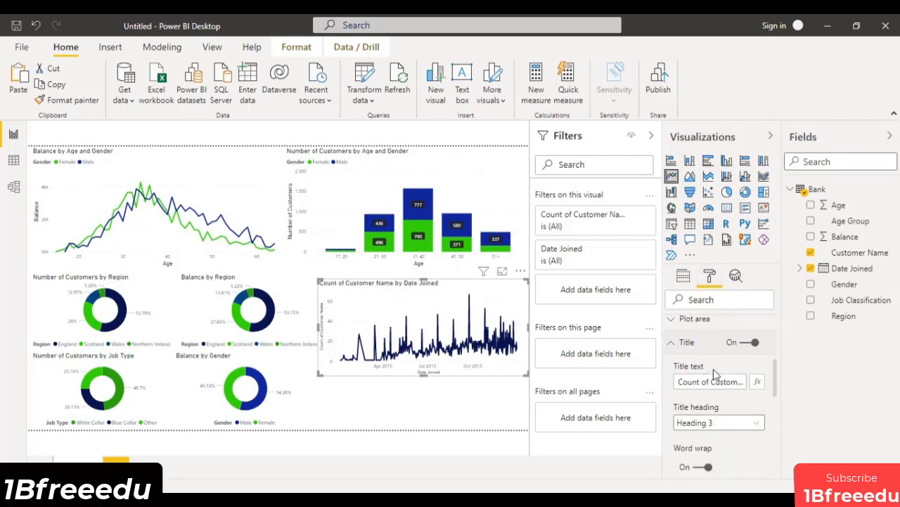
{"action": "left_click", "coordinate": [713, 382]}
{"action": "triple_click", "coordinate": [713, 382]}
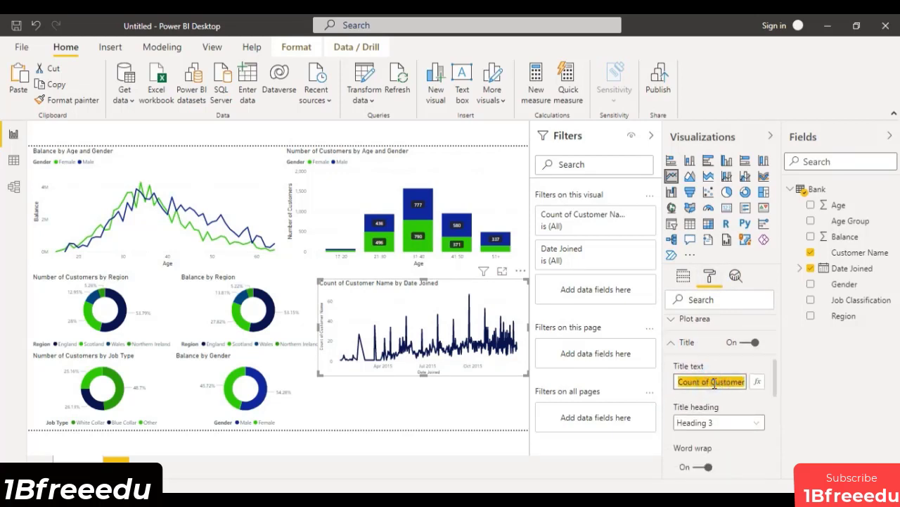
{"action": "type", "text": "Total "}
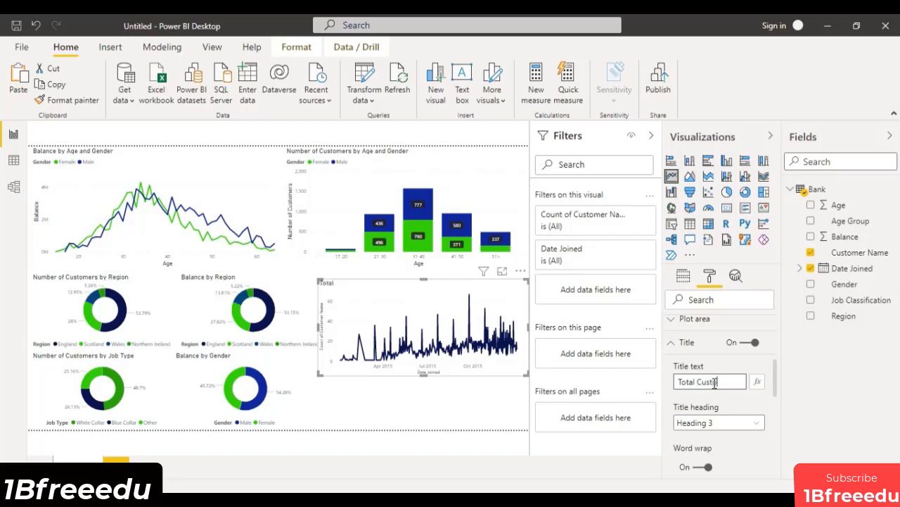
{"action": "type", "text": "Customers Joined"}
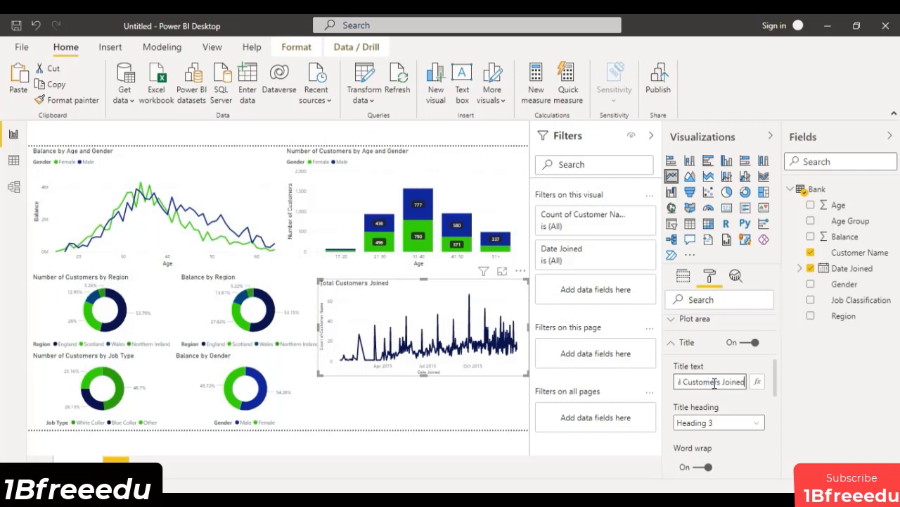
Shorten the Total Customers Joined chart slightly and move it up beneath the Number of Customers by Age and Gender chart.
{"action": "left_click_drag", "start_coordinate": [427, 378], "coordinate": [426, 365]}
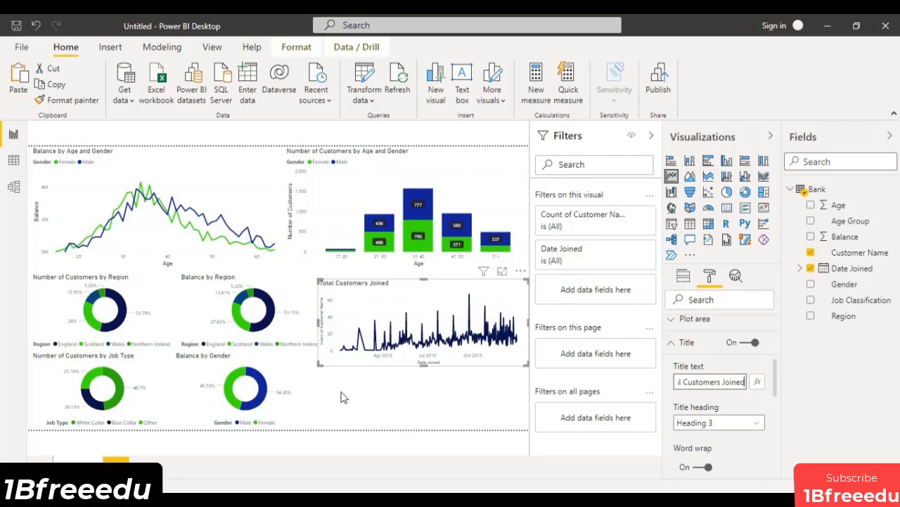
{"action": "left_click_drag", "start_coordinate": [437, 297], "coordinate": [438, 285]}
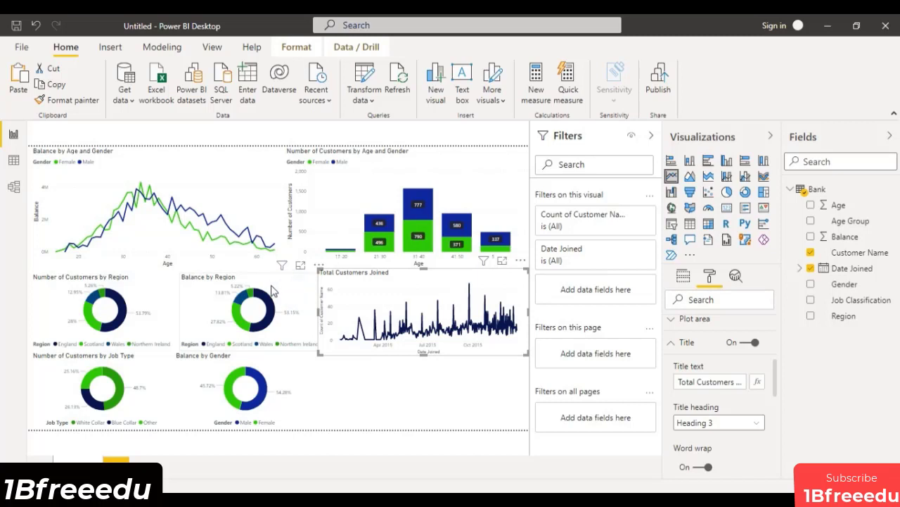
Turn off the background of the Balance by Region donut chart and realign it beside the Number of Customers by Region chart.
{"action": "mouse_move", "coordinate": [280, 294]}
{"action": "left_mouse_down"}
{"action": "mouse_move", "coordinate": [258, 292]}
{"action": "mouse_move", "coordinate": [282, 296]}
{"action": "mouse_move", "coordinate": [280, 283]}
{"action": "mouse_move", "coordinate": [280, 293]}
{"action": "left_mouse_up"}
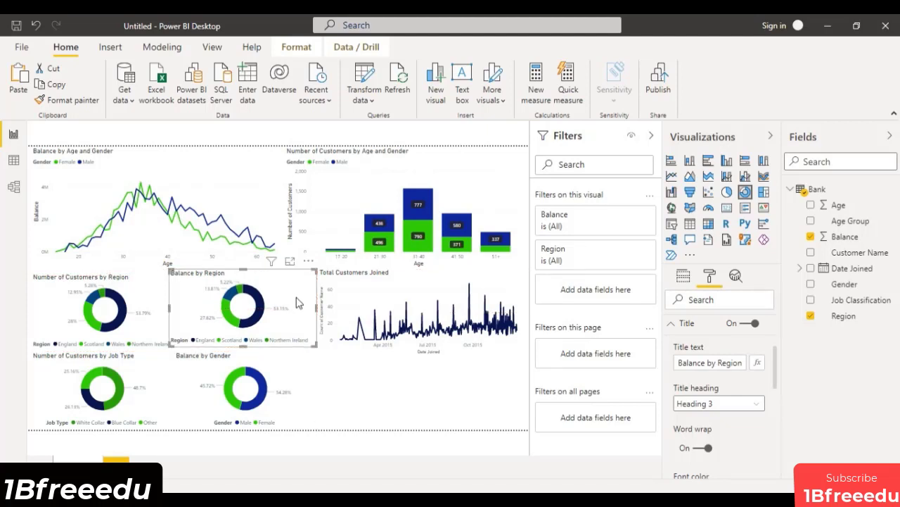
{"action": "left_click", "coordinate": [671, 326]}
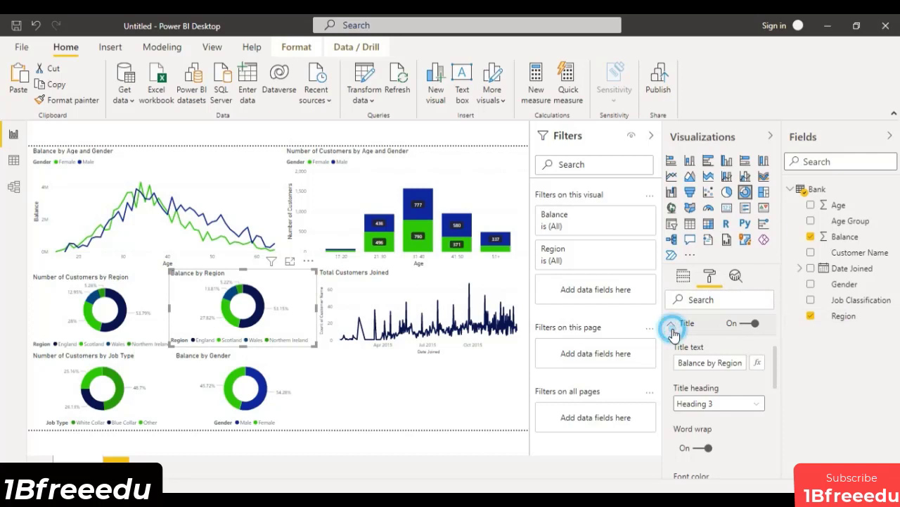
{"action": "left_click", "coordinate": [750, 352]}
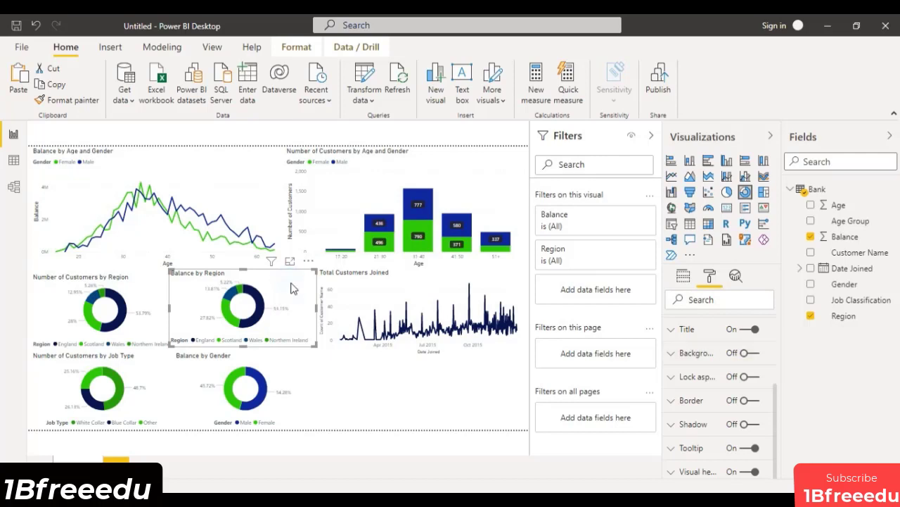
{"action": "left_click_drag", "start_coordinate": [293, 287], "coordinate": [295, 294]}
{"action": "left_click_drag", "start_coordinate": [294, 294], "coordinate": [293, 293]}
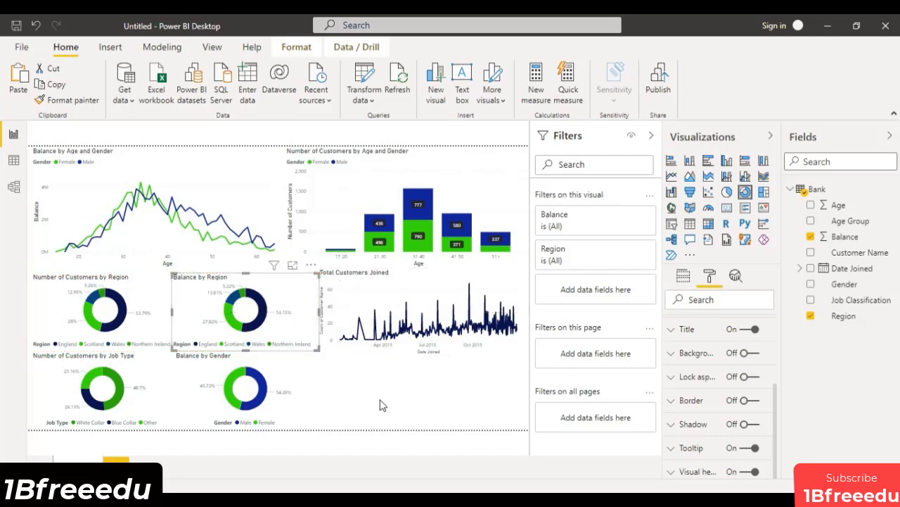
Narrow the Balance by Region chart slightly from its right edge so it clears the Total Customers Joined chart.
{"action": "left_click", "coordinate": [370, 400]}
{"action": "left_click", "coordinate": [314, 321]}
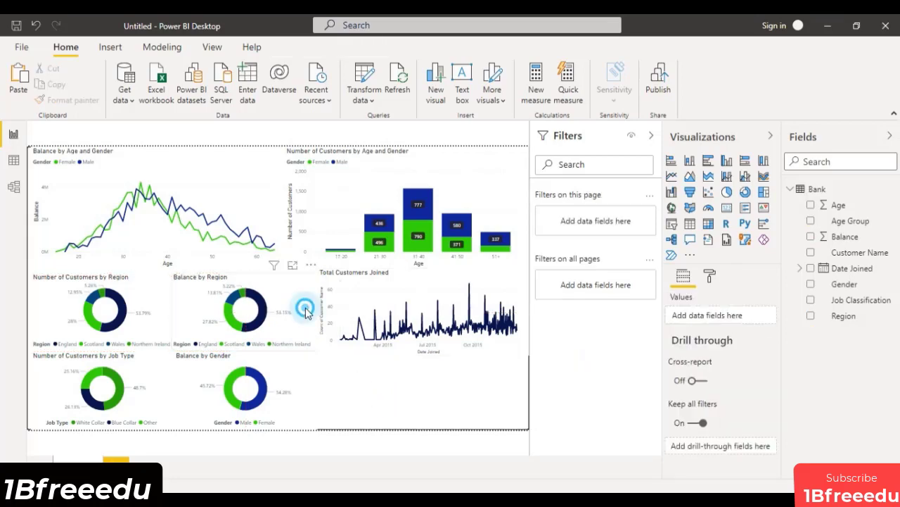
{"action": "left_click", "coordinate": [314, 321]}
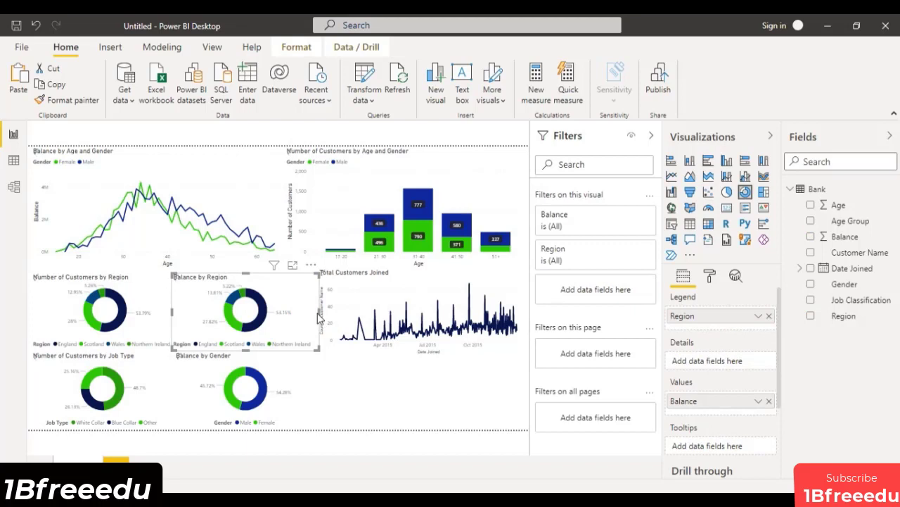
{"action": "left_click_drag", "start_coordinate": [318, 311], "coordinate": [316, 306]}
{"action": "left_click", "coordinate": [370, 381]}
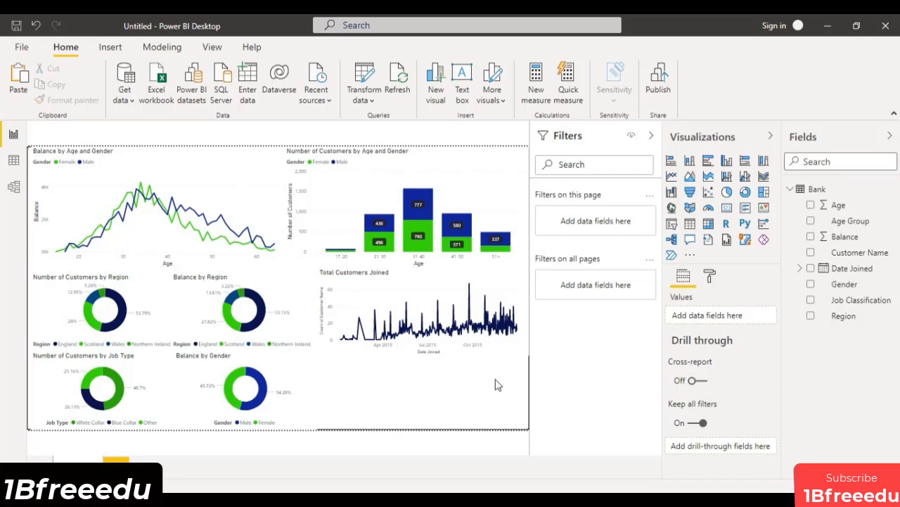
Add a small card visual beneath the Total Customers Joined chart and filter it to the top 1 Age by Balance.
{"action": "left_click", "coordinate": [727, 208]}
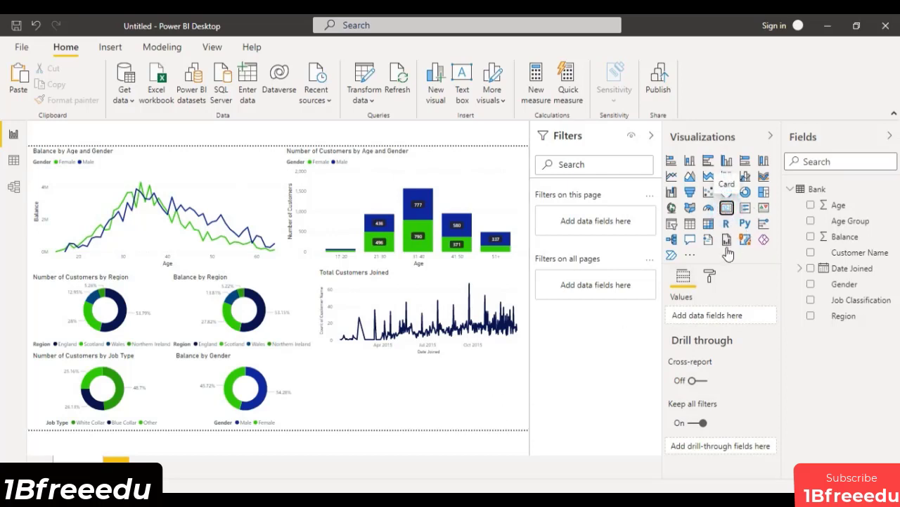
{"action": "left_click_drag", "start_coordinate": [524, 423], "coordinate": [391, 396]}
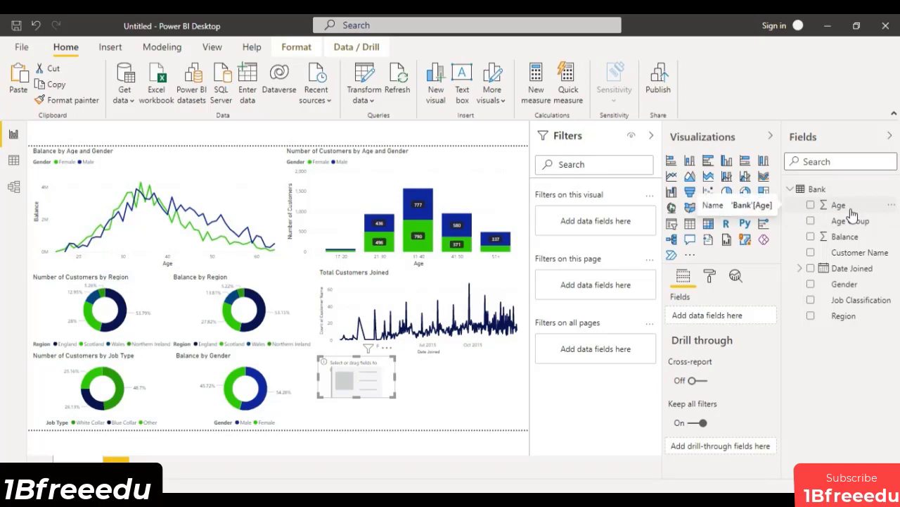
{"action": "left_click_drag", "start_coordinate": [852, 212], "coordinate": [596, 222]}
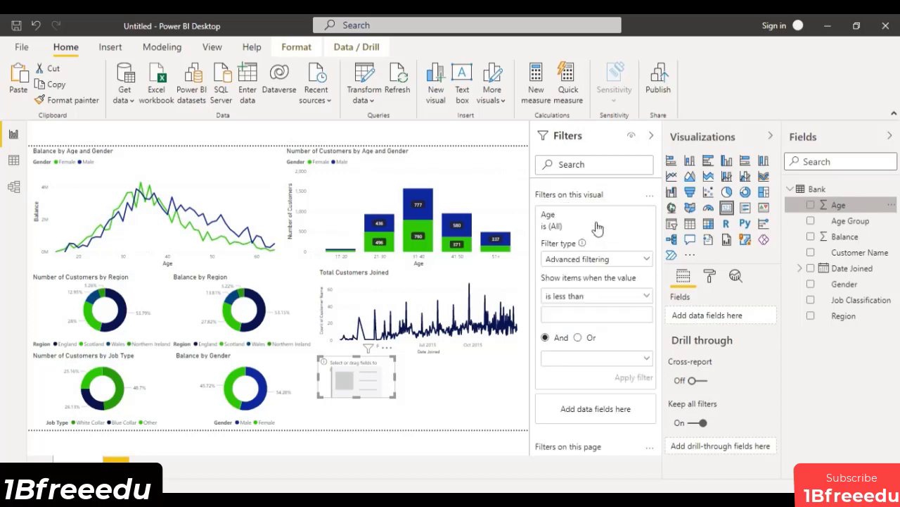
{"action": "left_click", "coordinate": [647, 259]}
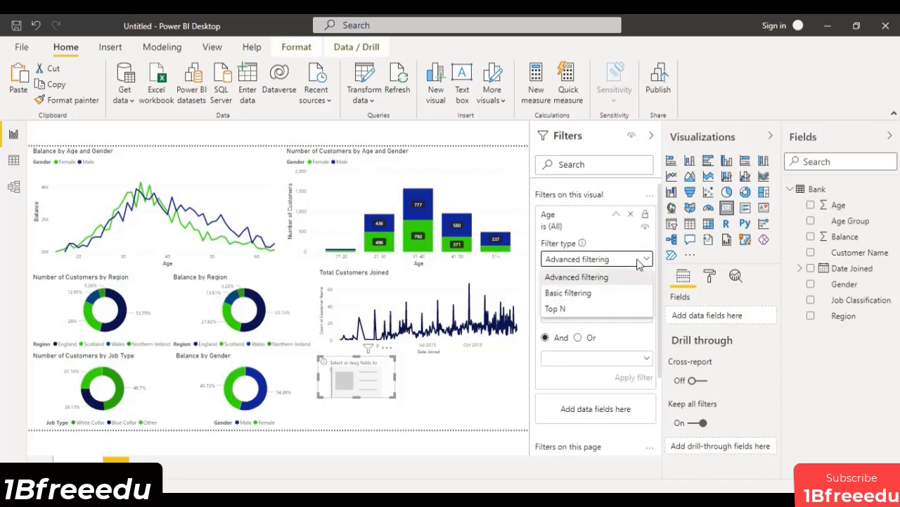
{"action": "left_click", "coordinate": [557, 310]}
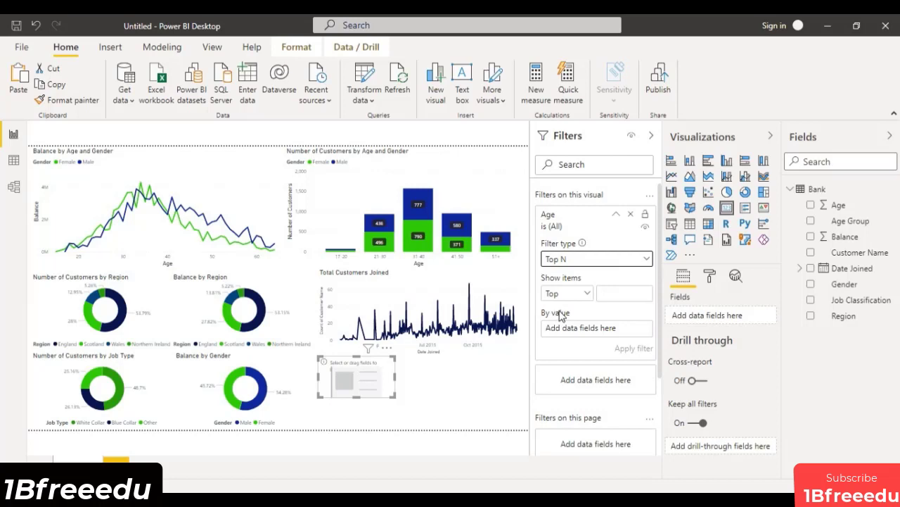
{"action": "left_click", "coordinate": [619, 291]}
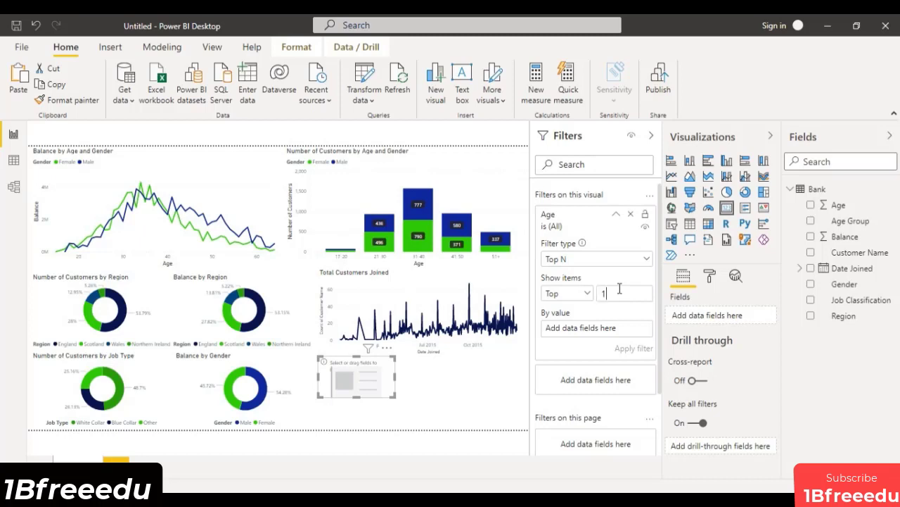
{"action": "left_click_drag", "start_coordinate": [854, 237], "coordinate": [614, 333]}
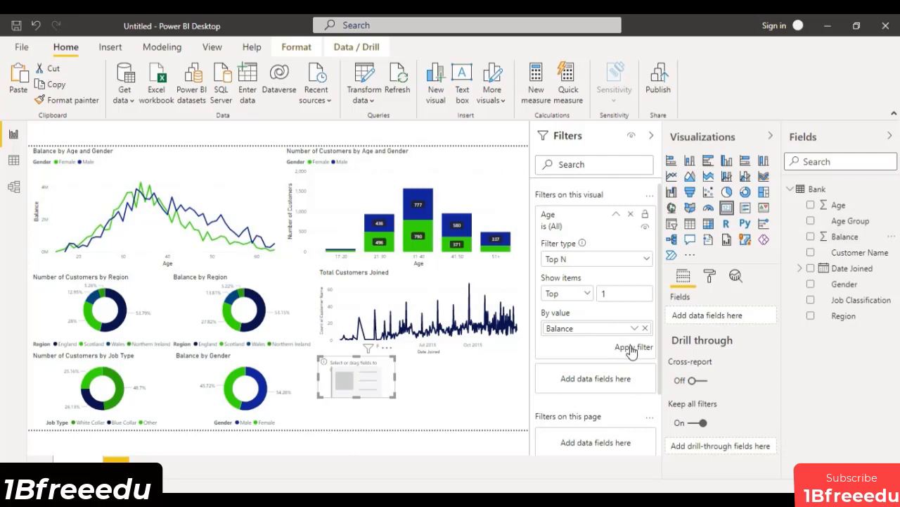
{"action": "left_click", "coordinate": [631, 347]}
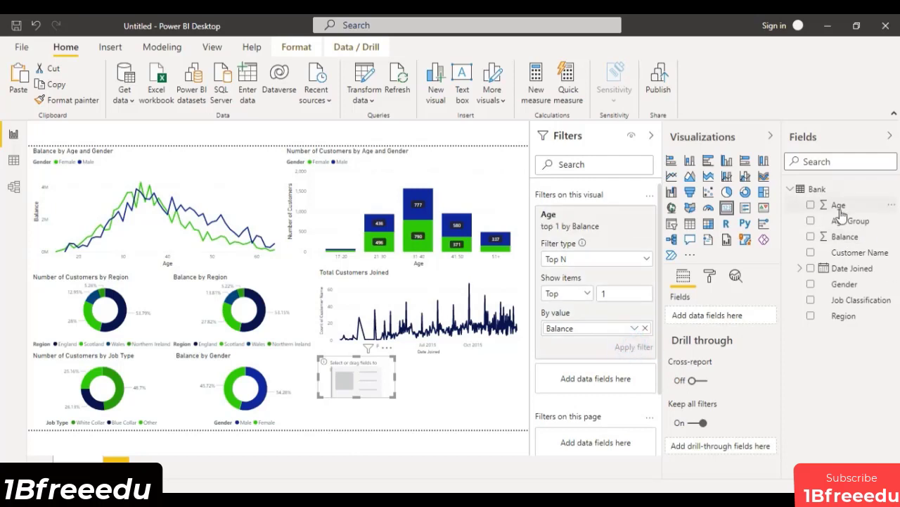
Show the Age field on the new card, summarised as Minimum.
{"action": "left_click_drag", "start_coordinate": [837, 204], "coordinate": [717, 324]}
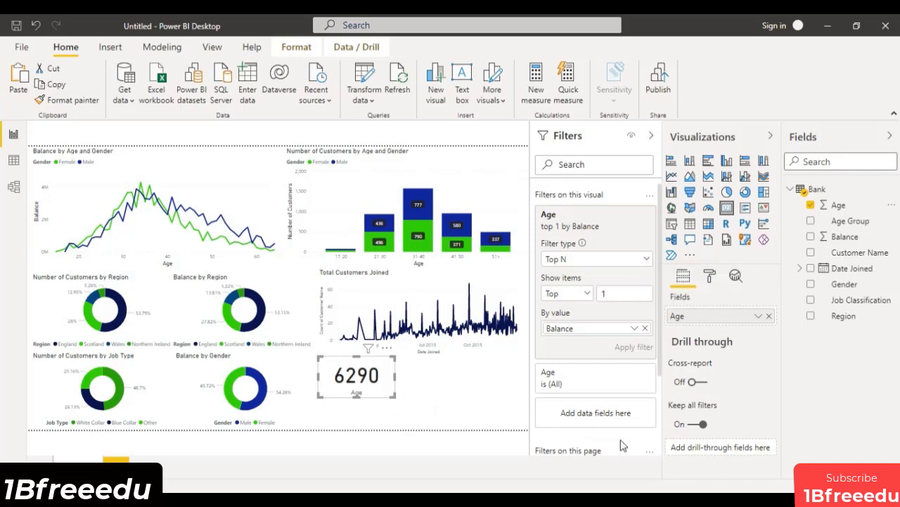
{"action": "left_click", "coordinate": [759, 317]}
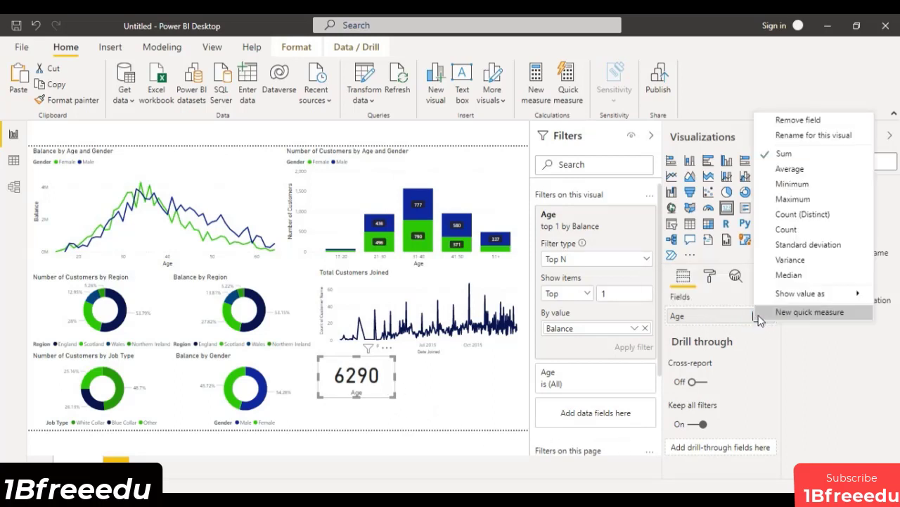
{"action": "left_click", "coordinate": [808, 201]}
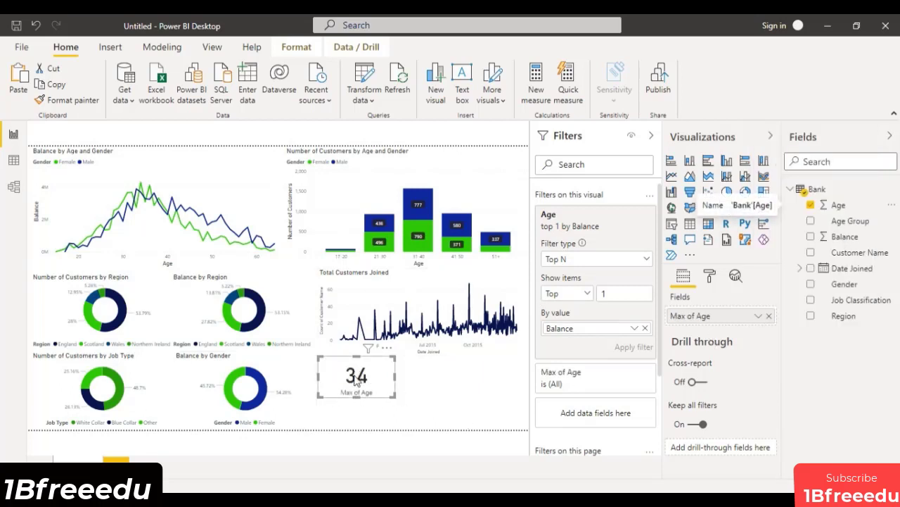
{"action": "left_click", "coordinate": [758, 316]}
{"action": "left_click", "coordinate": [795, 196]}
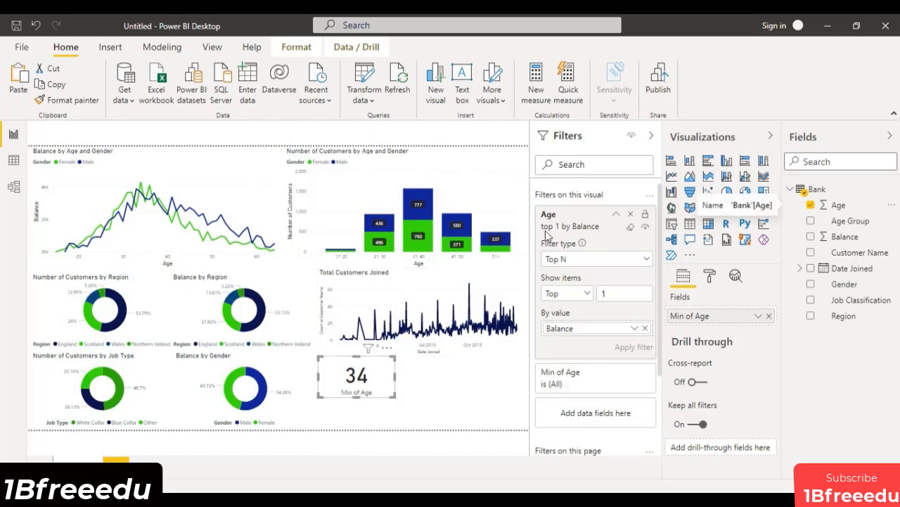
{"action": "left_click", "coordinate": [617, 214]}
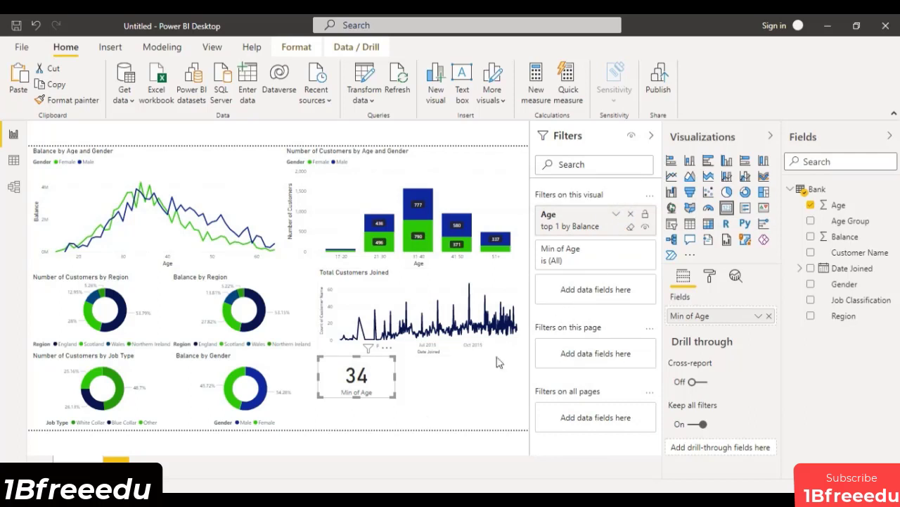
Rename the card's field as "Max Balance by Age" and make the card slightly narrower and taller.
{"action": "double_click", "coordinate": [712, 316]}
{"action": "type", "text": "Max Balance"}
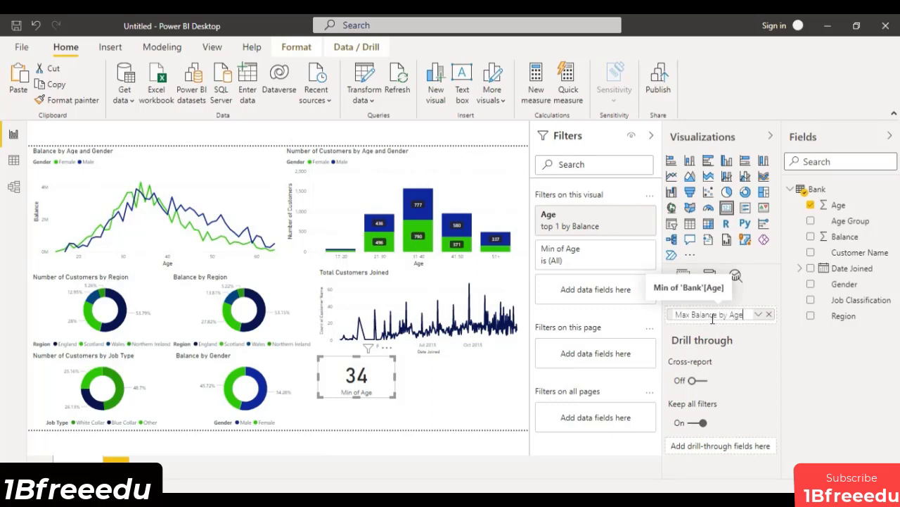
{"action": "key", "text": "Return"}
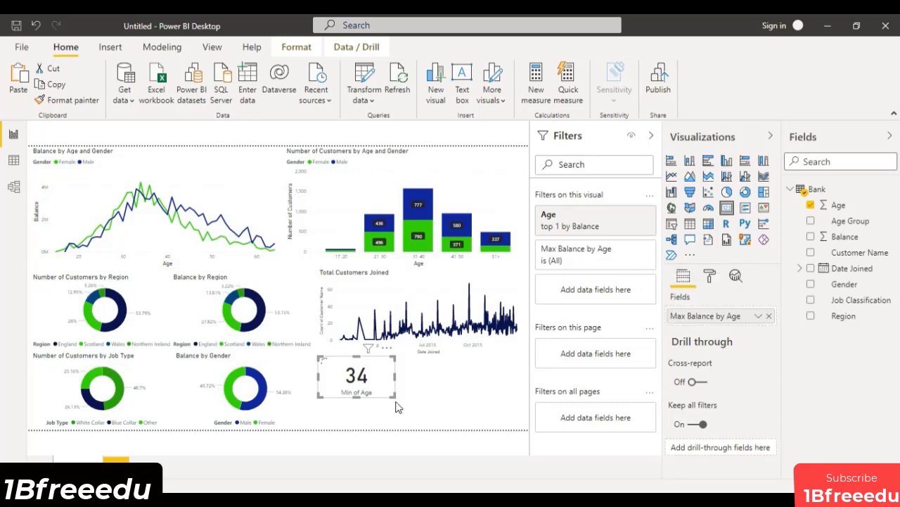
{"action": "left_click_drag", "start_coordinate": [395, 396], "coordinate": [388, 401]}
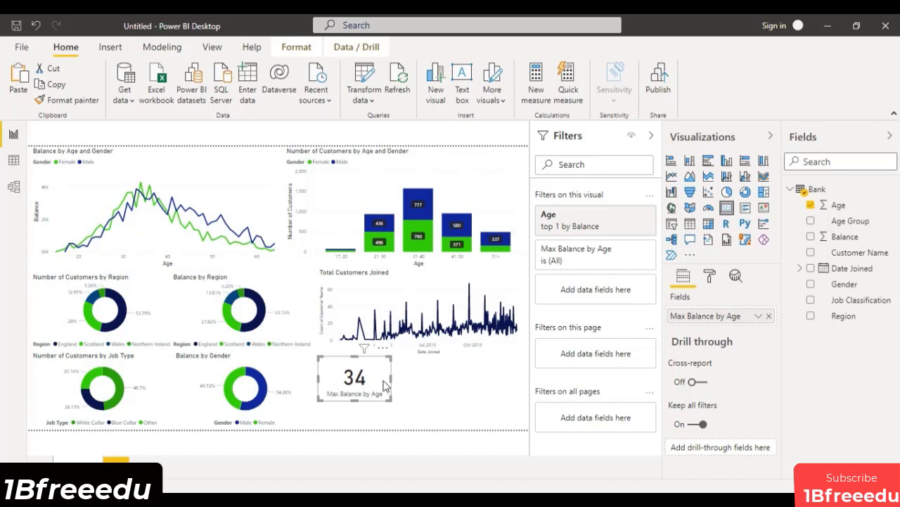
Duplicate the Max Balance by Age card and place the copy directly beside the original.
{"action": "right_click", "coordinate": [384, 381]}
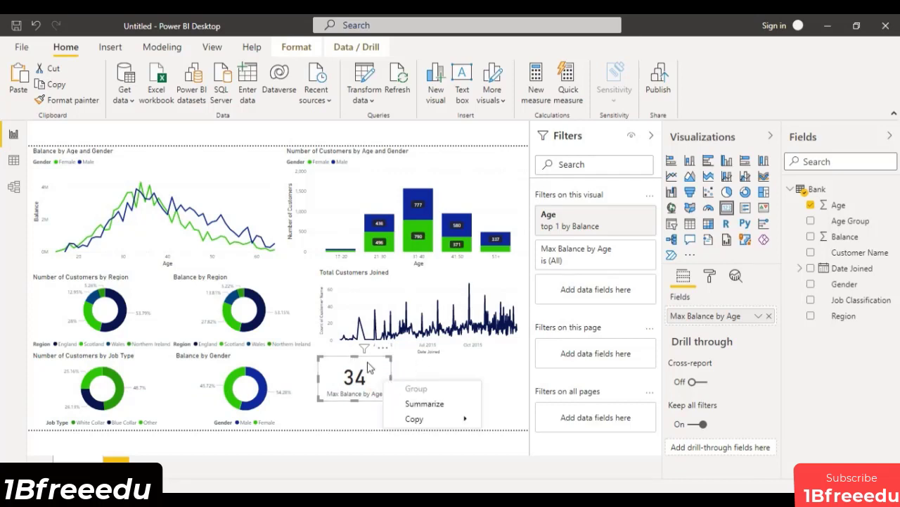
{"action": "mouse_move", "coordinate": [415, 419]}
{"action": "left_click", "coordinate": [494, 420]}
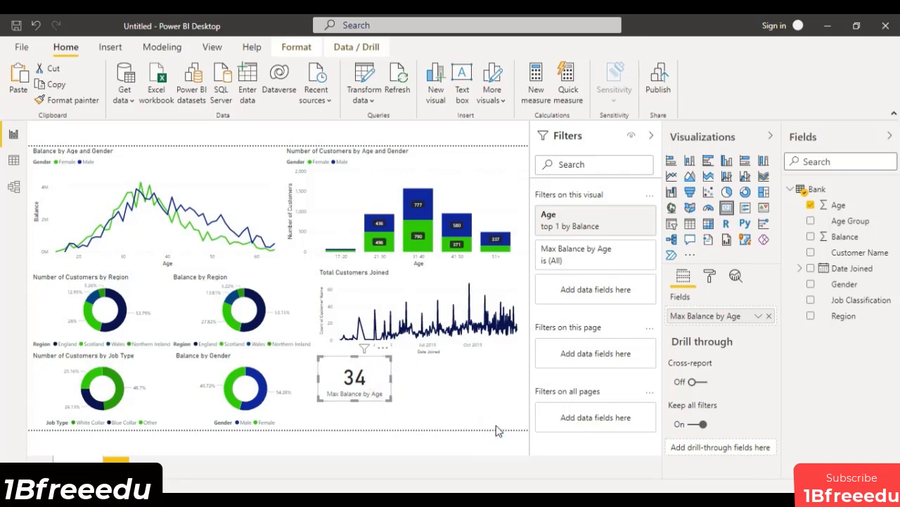
{"action": "left_click", "coordinate": [24, 71]}
{"action": "left_click_drag", "start_coordinate": [376, 391], "coordinate": [431, 392]}
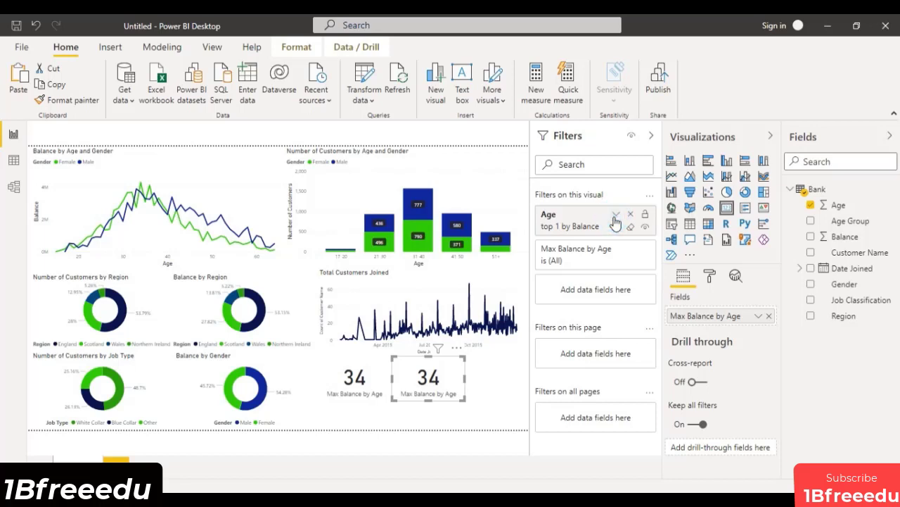
Change the copied card's Age filter to the bottom 1 by Balance.
{"action": "left_click", "coordinate": [612, 220]}
{"action": "left_click", "coordinate": [582, 294]}
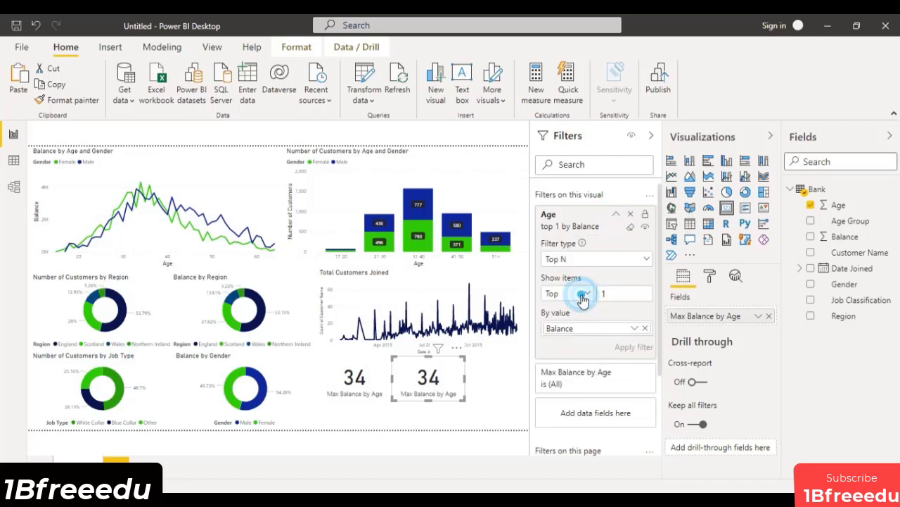
{"action": "left_click", "coordinate": [585, 297]}
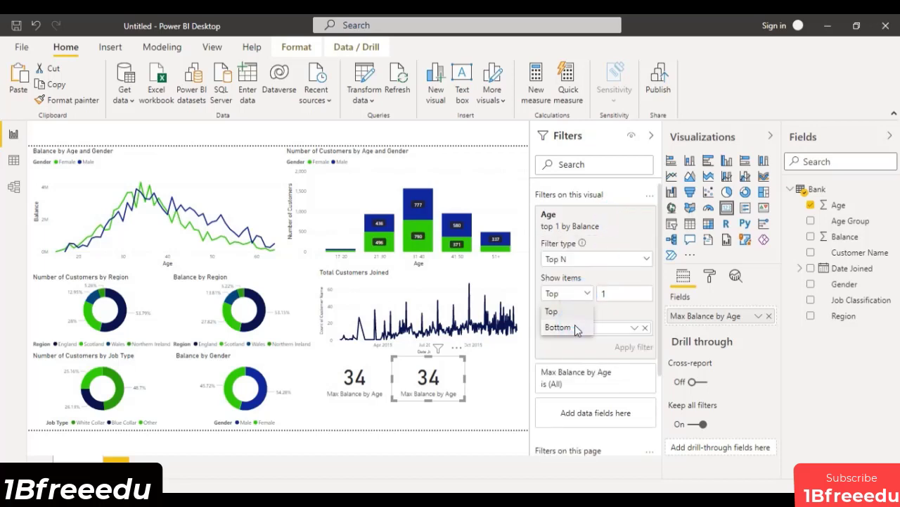
{"action": "left_click", "coordinate": [575, 324]}
{"action": "left_click", "coordinate": [643, 348]}
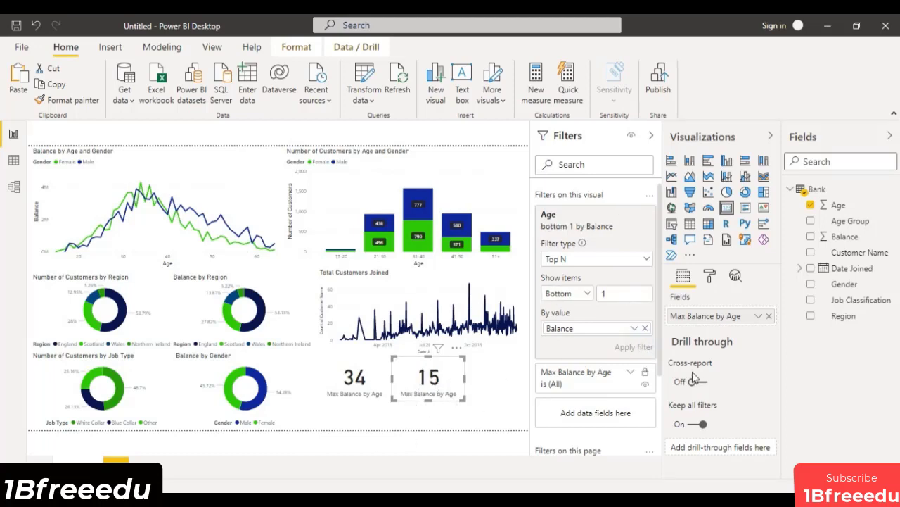
Rename the copied card's field as "Min Balance by Age".
{"action": "double_click", "coordinate": [691, 316]}
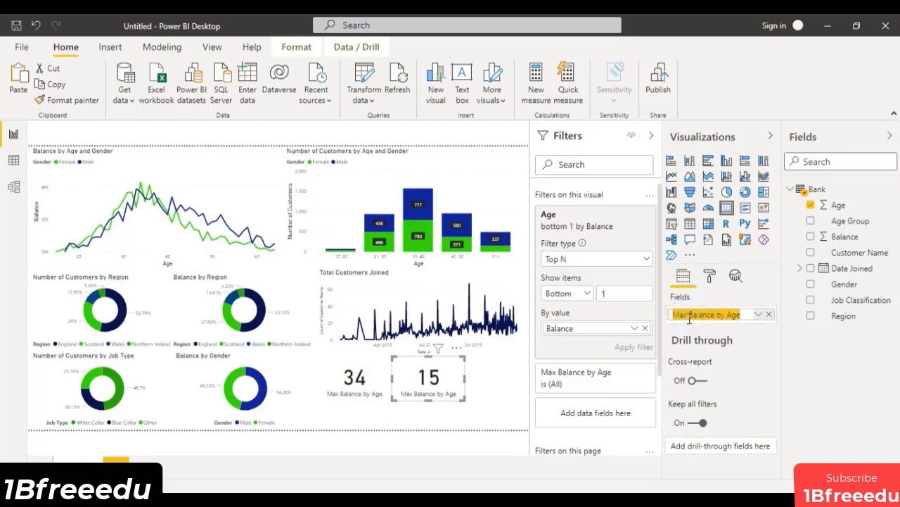
{"action": "left_click", "coordinate": [774, 383]}
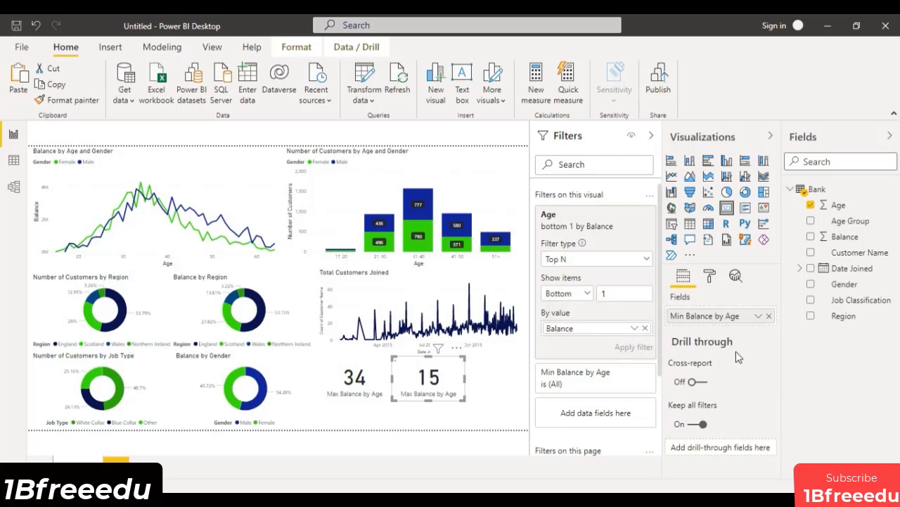
{"action": "left_click", "coordinate": [494, 379]}
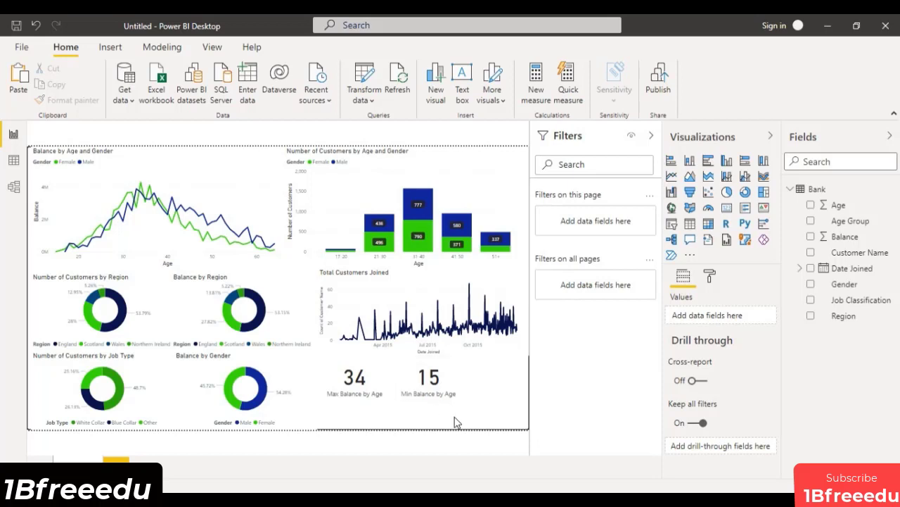
Move the Min Balance by Age card slightly closer to the Max Balance by Age card.
{"action": "left_click", "coordinate": [453, 377]}
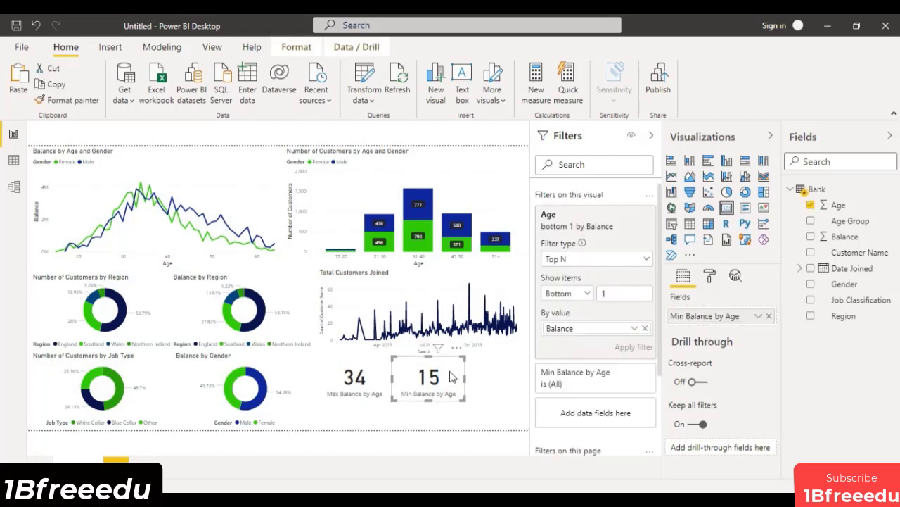
{"action": "left_click", "coordinate": [485, 380]}
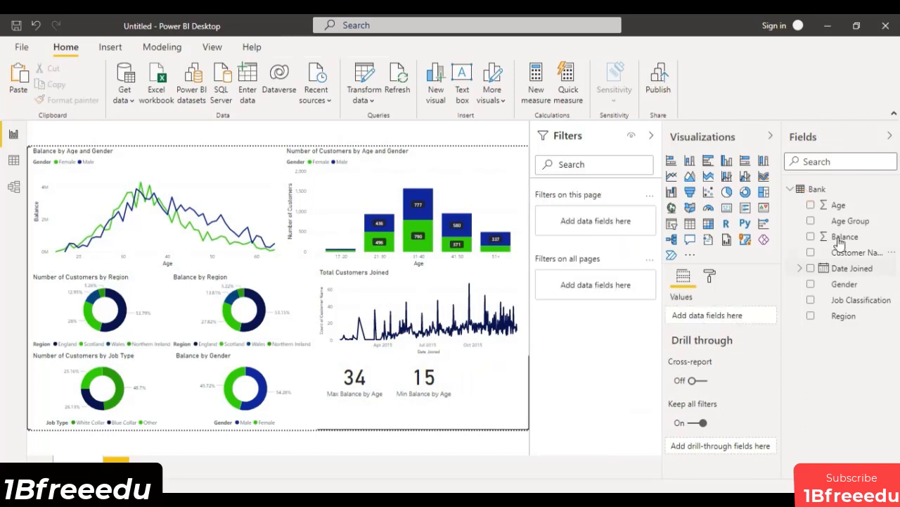
{"action": "left_click", "coordinate": [446, 378]}
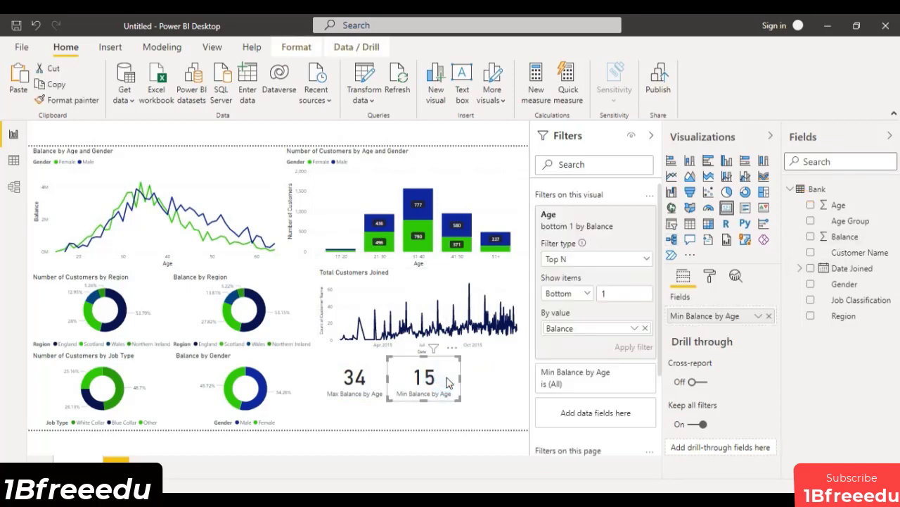
{"action": "left_click", "coordinate": [510, 363]}
Paste another Max Balance by Age card at the end of the card row and remove its Age filter and field.
{"action": "left_click", "coordinate": [20, 76]}
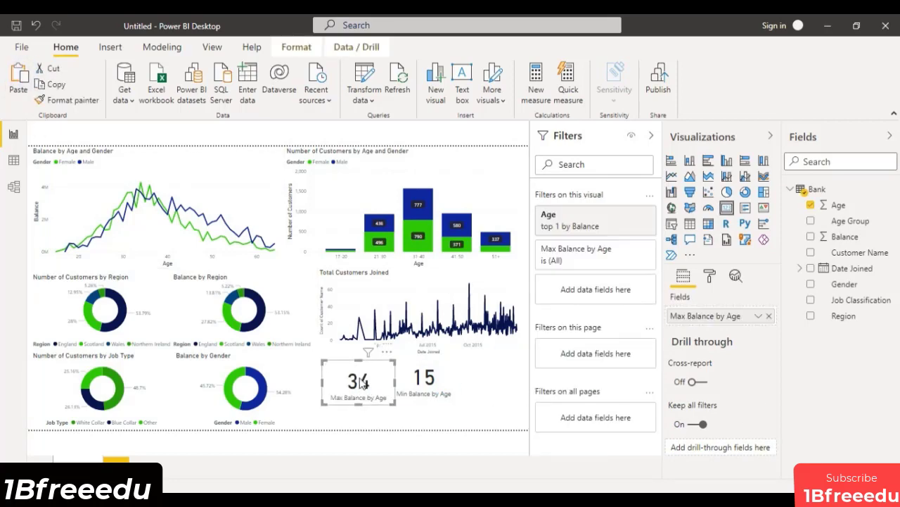
{"action": "left_click_drag", "start_coordinate": [359, 378], "coordinate": [514, 382]}
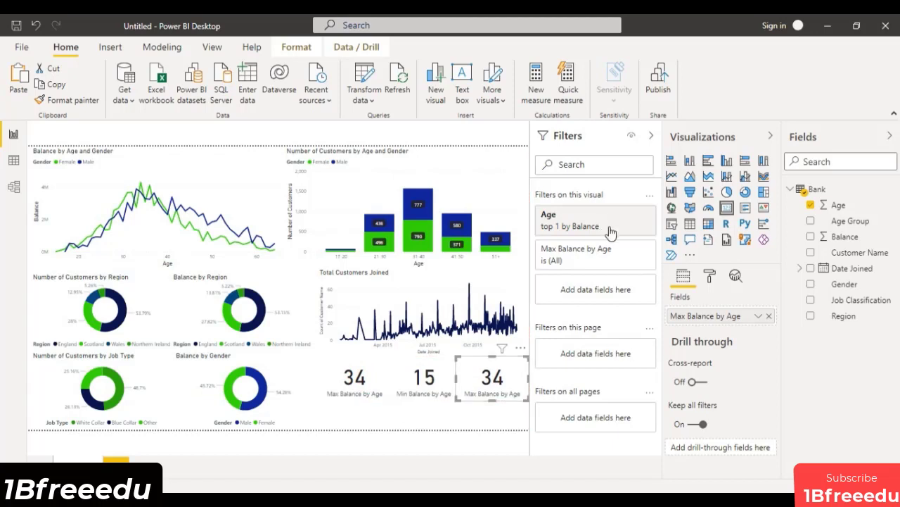
{"action": "left_click", "coordinate": [635, 214]}
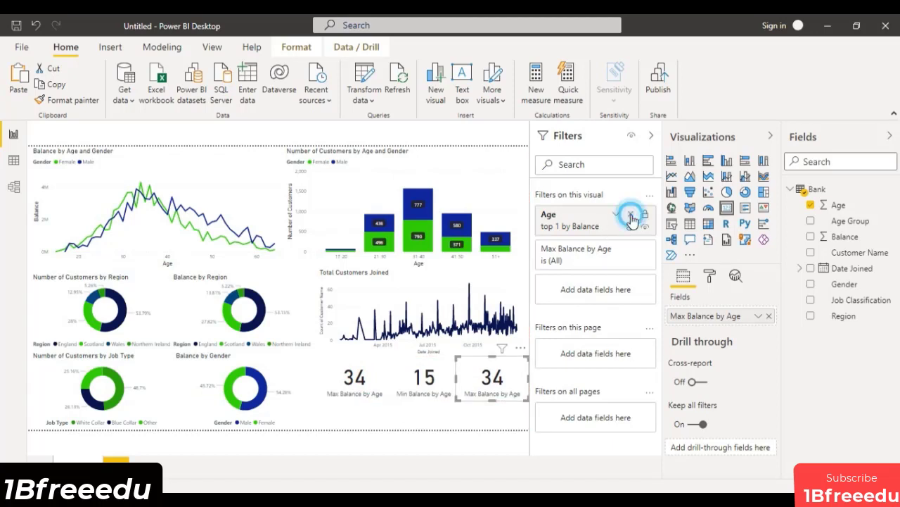
{"action": "left_click", "coordinate": [770, 316]}
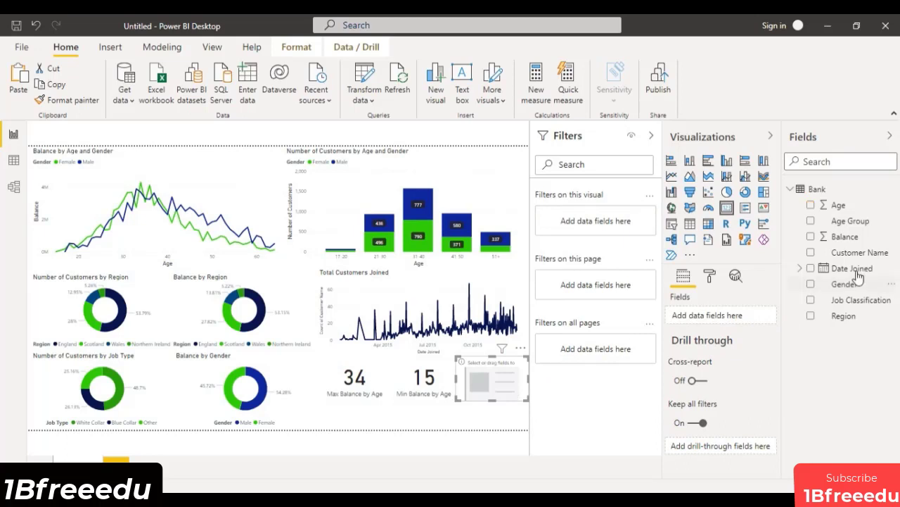
Filter the empty card by Gender, keeping the top 1 by Count of Customer Name.
{"action": "left_click_drag", "start_coordinate": [844, 285], "coordinate": [602, 225]}
{"action": "left_click", "coordinate": [637, 259]}
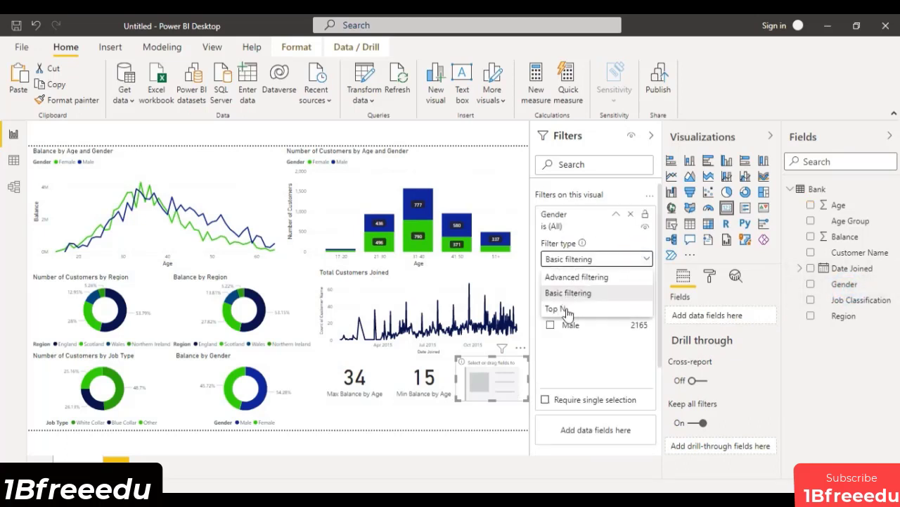
{"action": "left_click", "coordinate": [567, 310]}
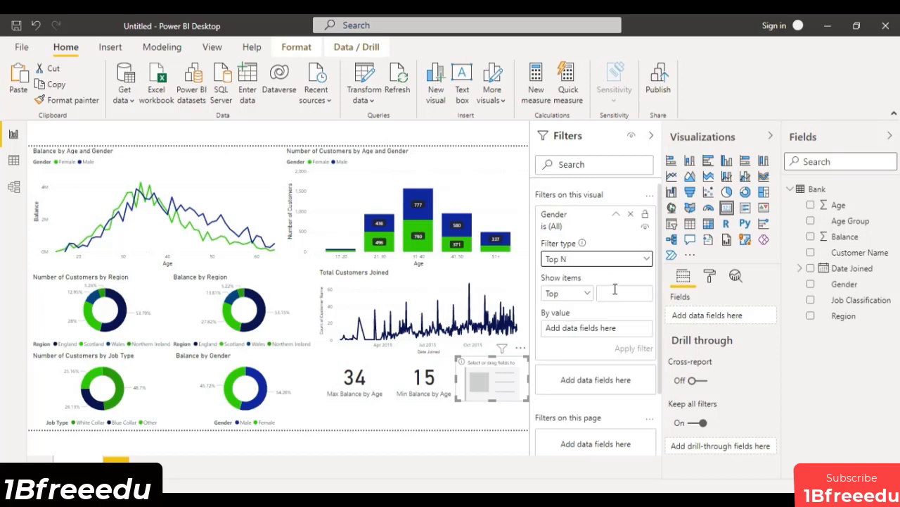
{"action": "left_click", "coordinate": [615, 289]}
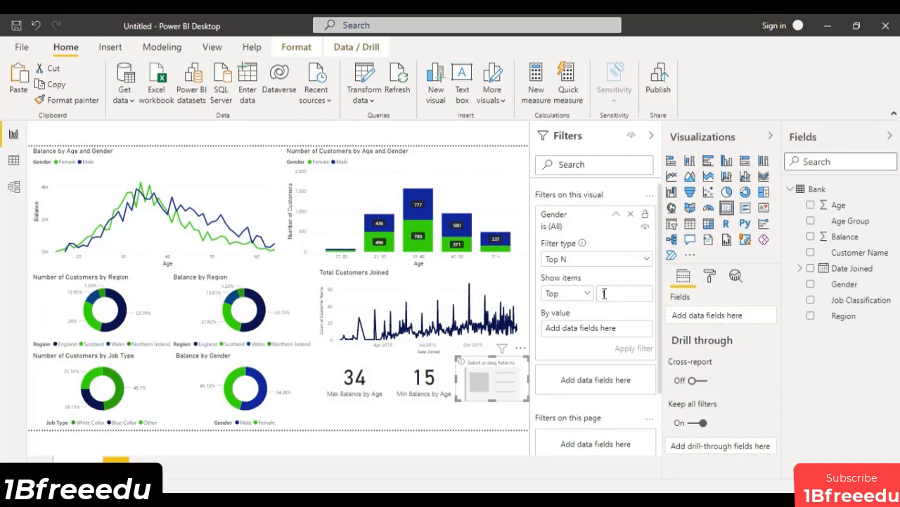
{"action": "type", "text": "1"}
{"action": "left_click_drag", "start_coordinate": [870, 253], "coordinate": [620, 328]}
{"action": "left_click", "coordinate": [637, 329]}
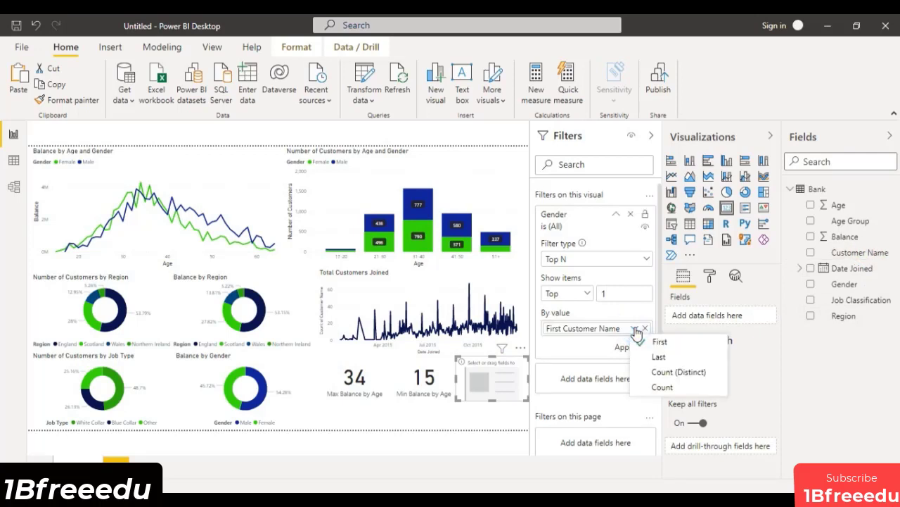
{"action": "left_click", "coordinate": [680, 387]}
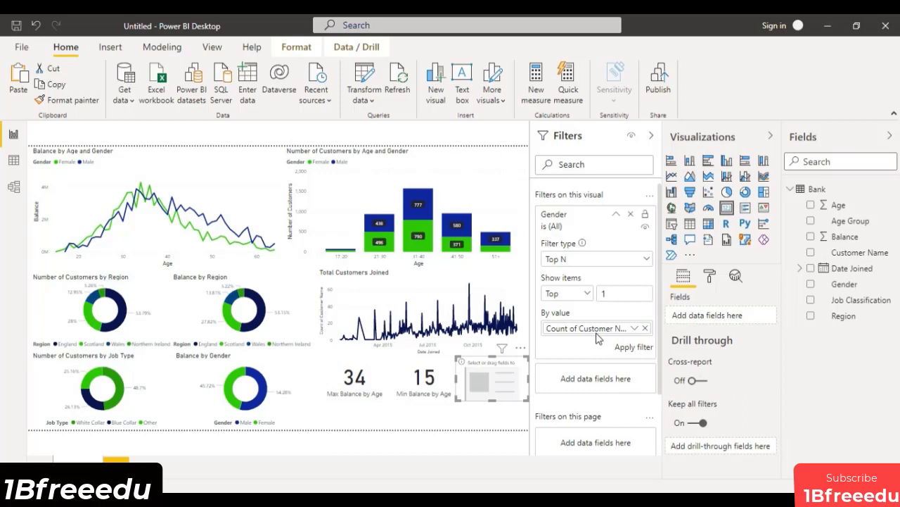
{"action": "left_click", "coordinate": [641, 350]}
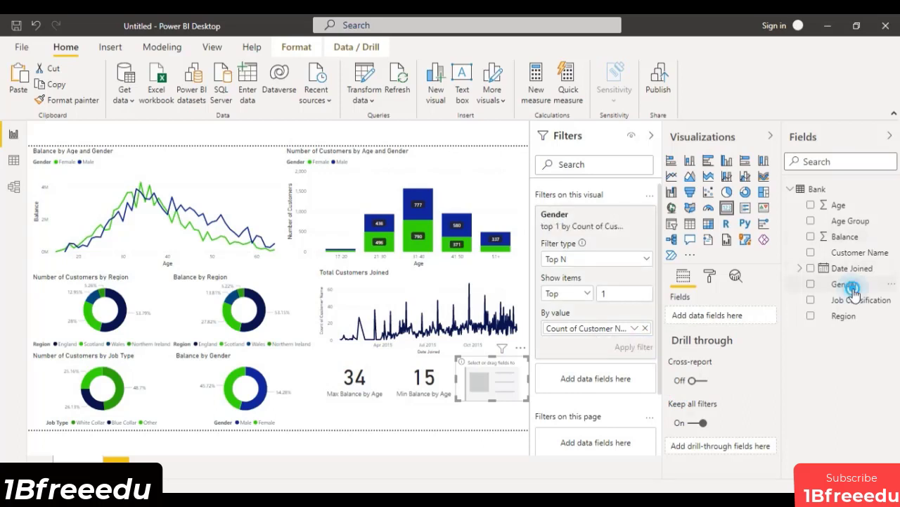
Add Gender to the empty card and rename the field as "Max Customers".
{"action": "left_click_drag", "start_coordinate": [847, 285], "coordinate": [728, 320]}
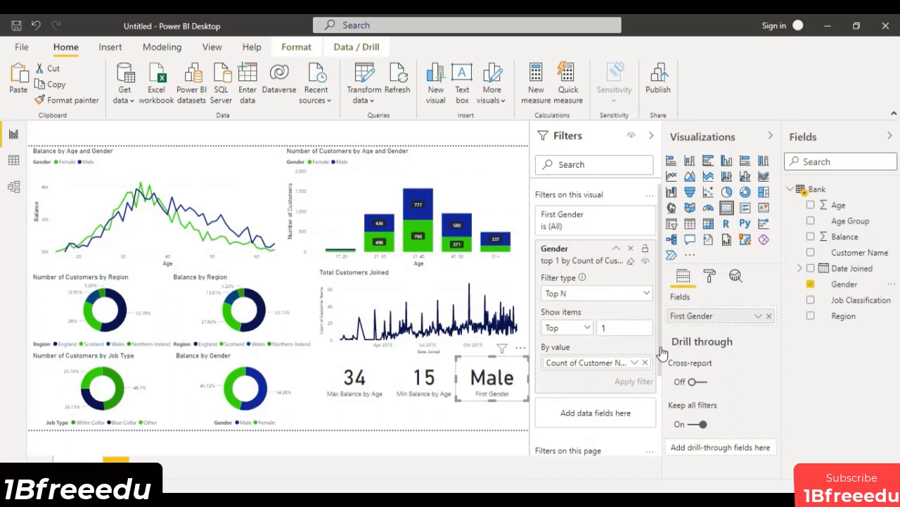
{"action": "left_click", "coordinate": [695, 318]}
{"action": "double_click", "coordinate": [695, 318]}
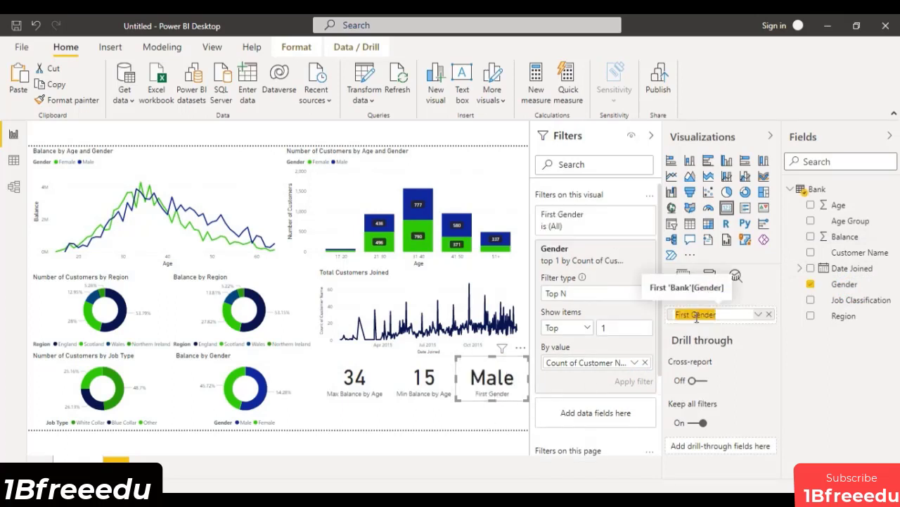
{"action": "type", "text": "Max Customers"}
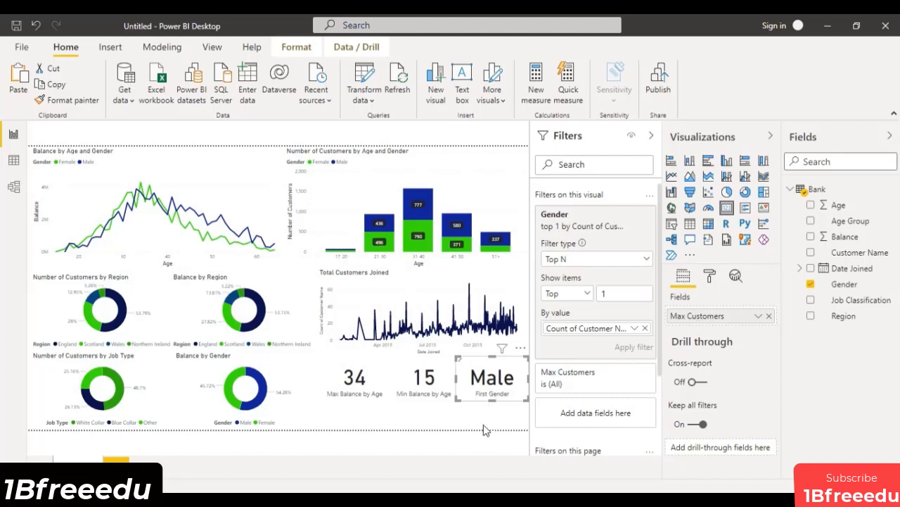
{"action": "left_click", "coordinate": [415, 424]}
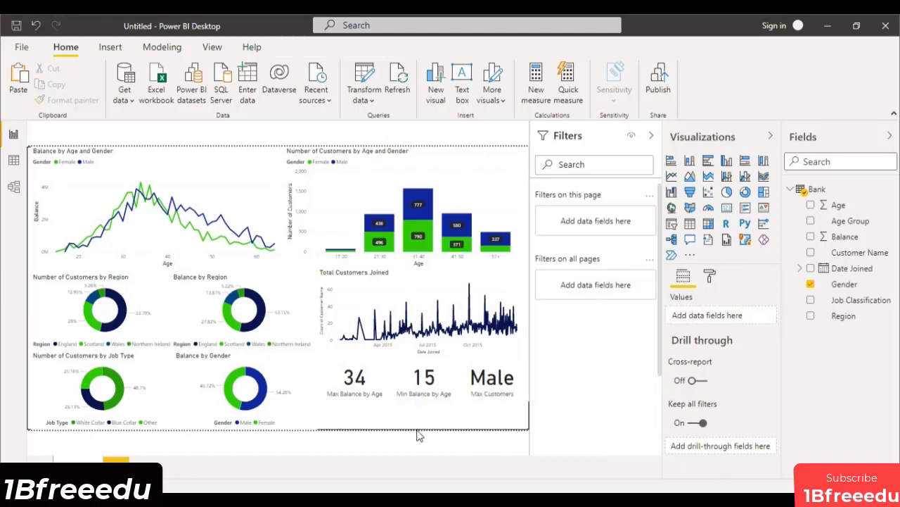
Replace the Max Customers card's Gender field with Customer Name summarised as Count.
{"action": "left_click", "coordinate": [507, 376]}
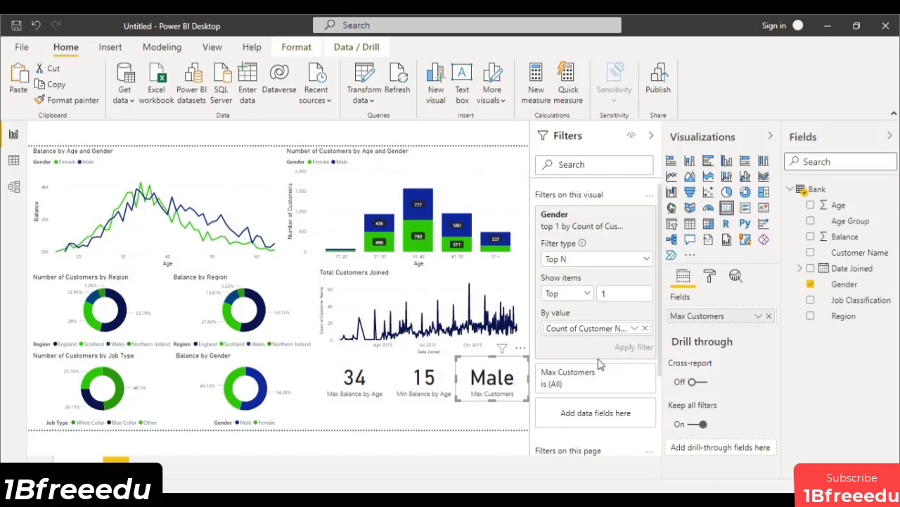
{"action": "left_click", "coordinate": [769, 316]}
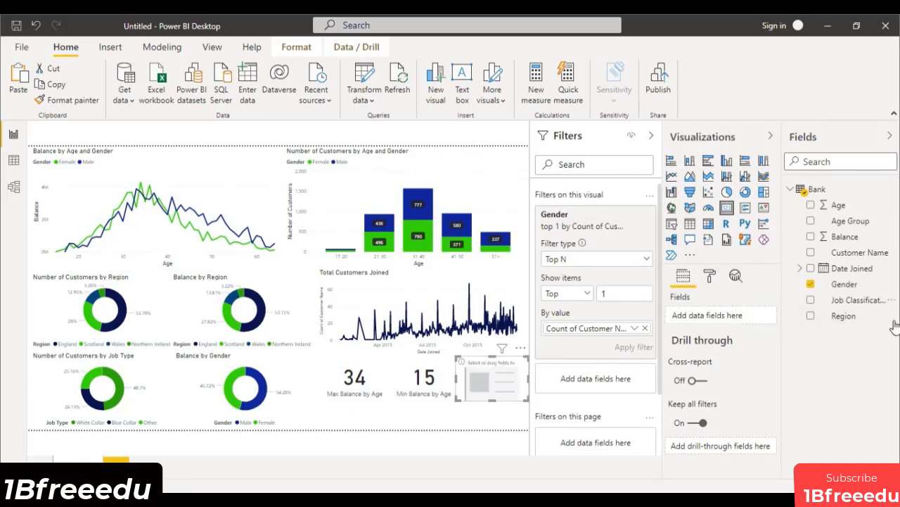
{"action": "left_click_drag", "start_coordinate": [860, 252], "coordinate": [740, 320]}
{"action": "left_click", "coordinate": [759, 316]}
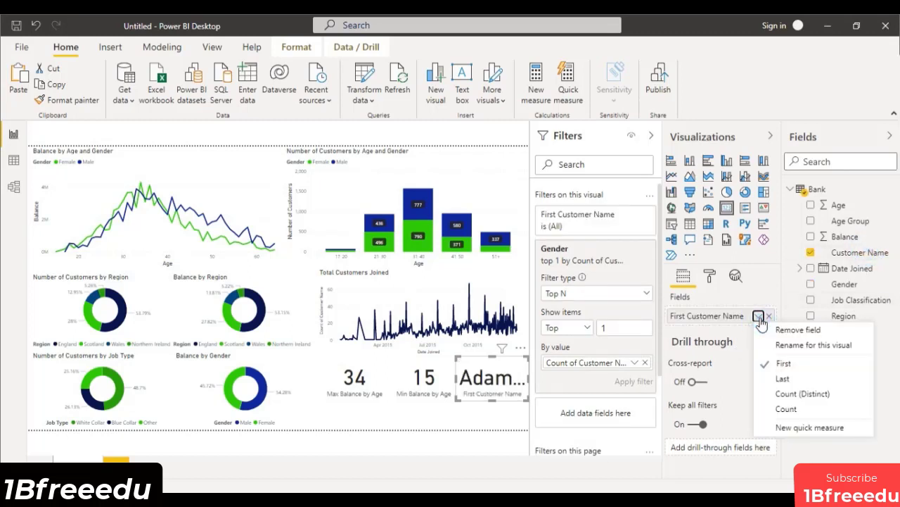
{"action": "left_click", "coordinate": [797, 408]}
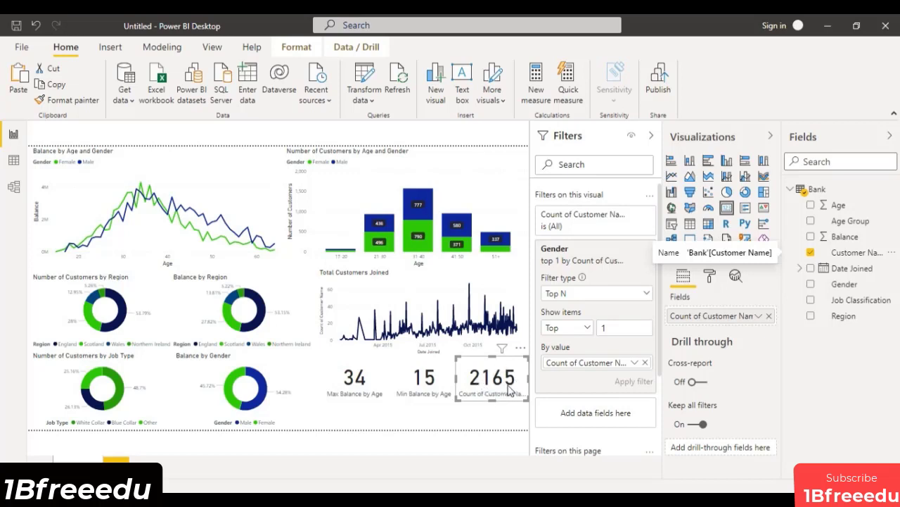
Replace the card's Customer Name count with Gender and rename that field as "Max Customers".
{"action": "left_click", "coordinate": [770, 316]}
{"action": "left_click_drag", "start_coordinate": [844, 283], "coordinate": [734, 318]}
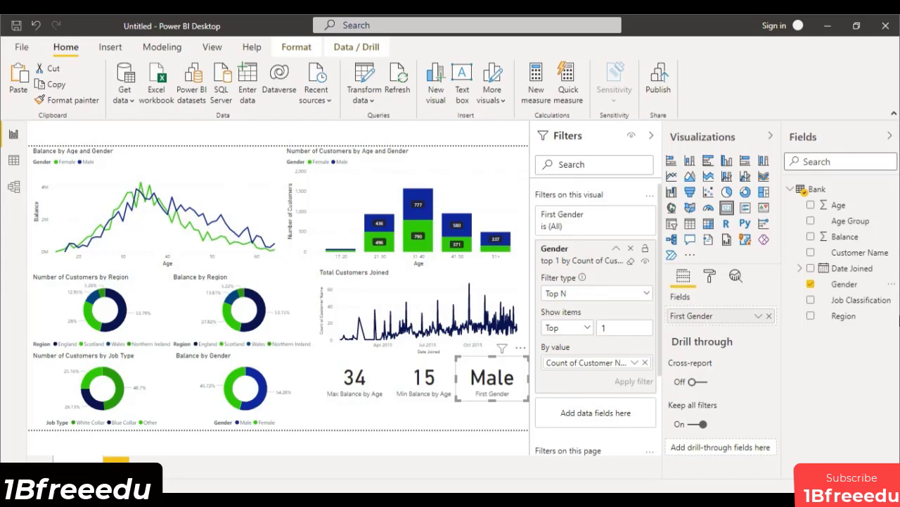
{"action": "double_click", "coordinate": [726, 318]}
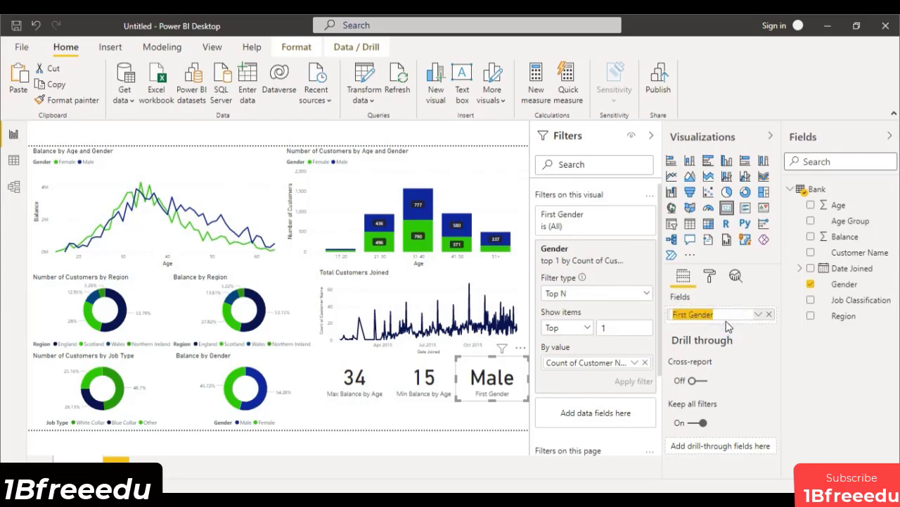
{"action": "type", "text": "Max Customers"}
{"action": "key", "text": "Return"}
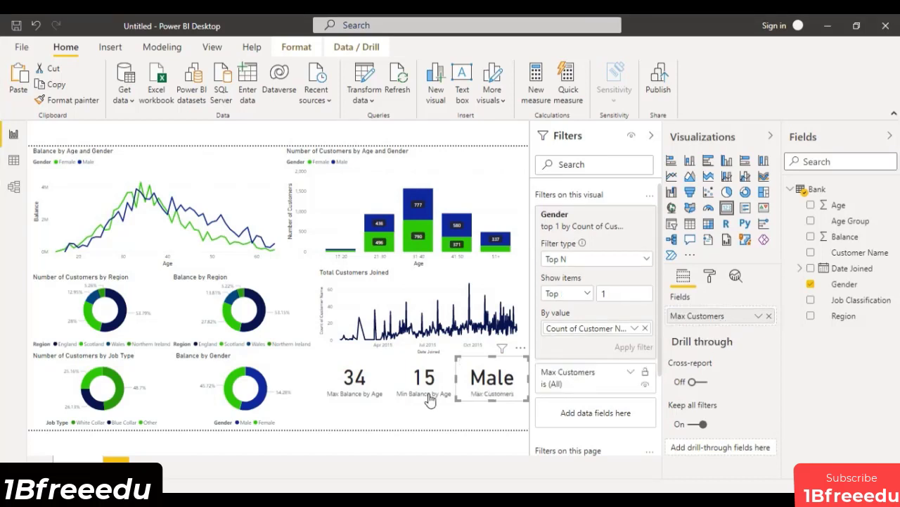
Deselect the card and collapse the Filters, Visualizations and Fields panes.
{"action": "left_click", "coordinate": [452, 423]}
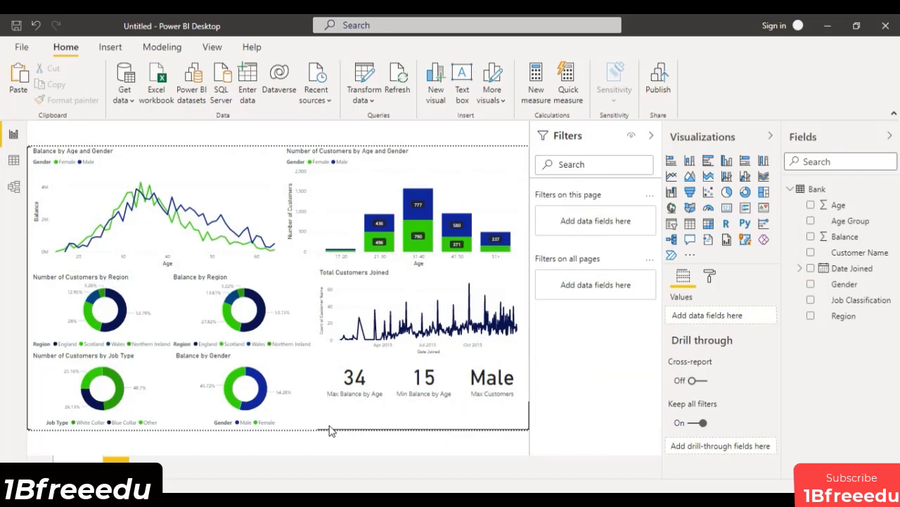
{"action": "left_click", "coordinate": [651, 135]}
{"action": "left_click", "coordinate": [772, 138]}
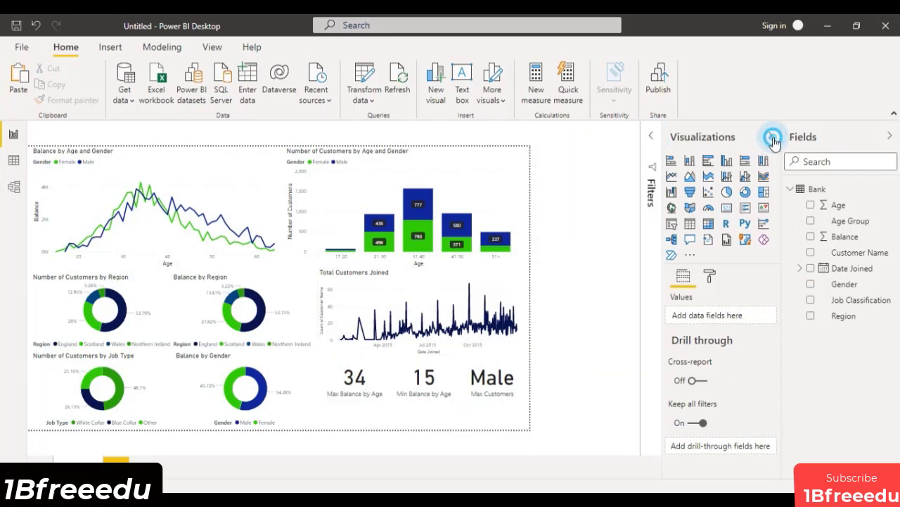
{"action": "left_click", "coordinate": [890, 136]}
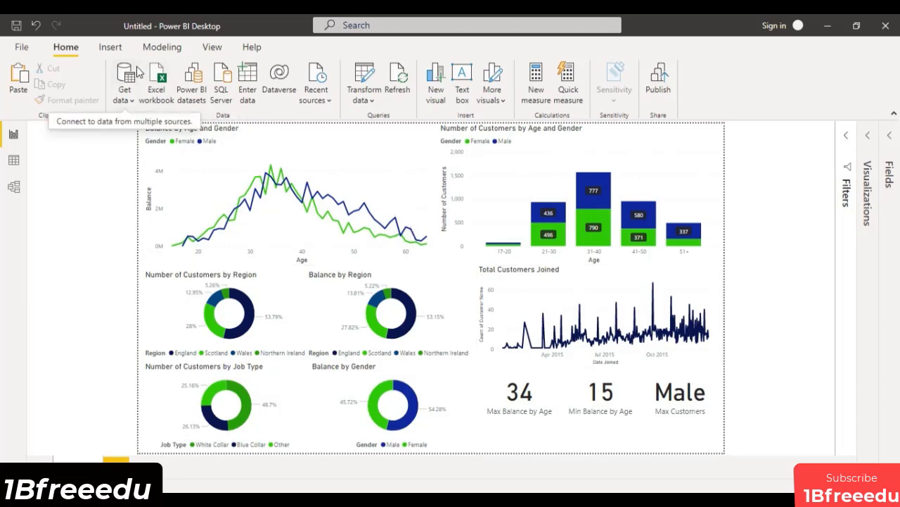
Insert a rectangle with rounded top corners and fit it as a thin banner beneath the row of three cards.
{"action": "left_click", "coordinate": [119, 52]}
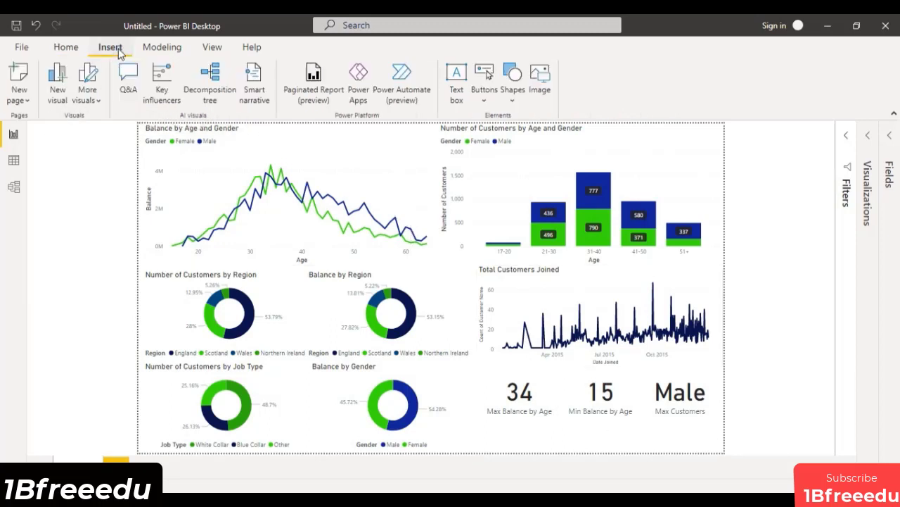
{"action": "left_click", "coordinate": [512, 95]}
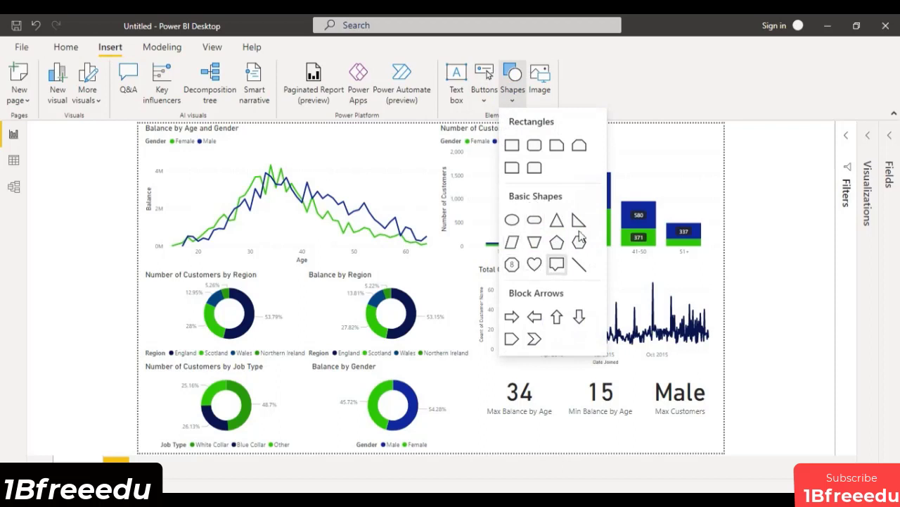
{"action": "left_click", "coordinate": [537, 173]}
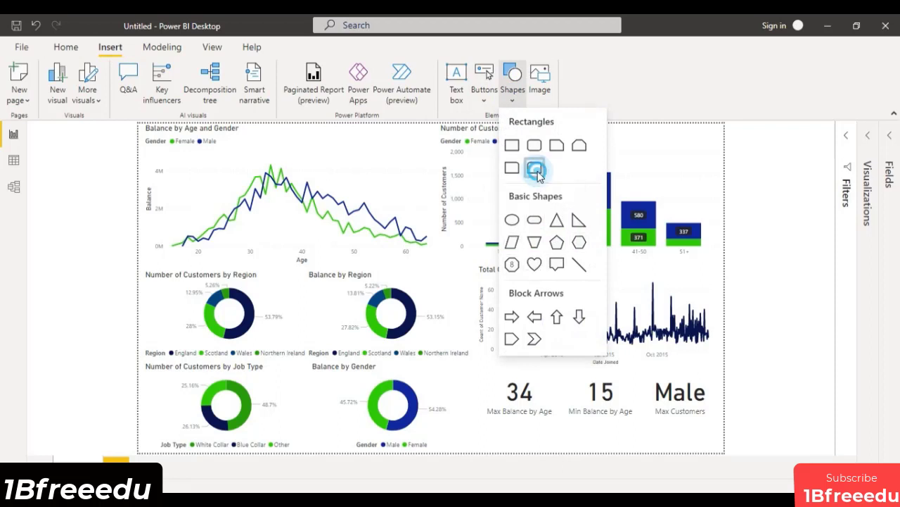
{"action": "left_click_drag", "start_coordinate": [259, 220], "coordinate": [520, 420]}
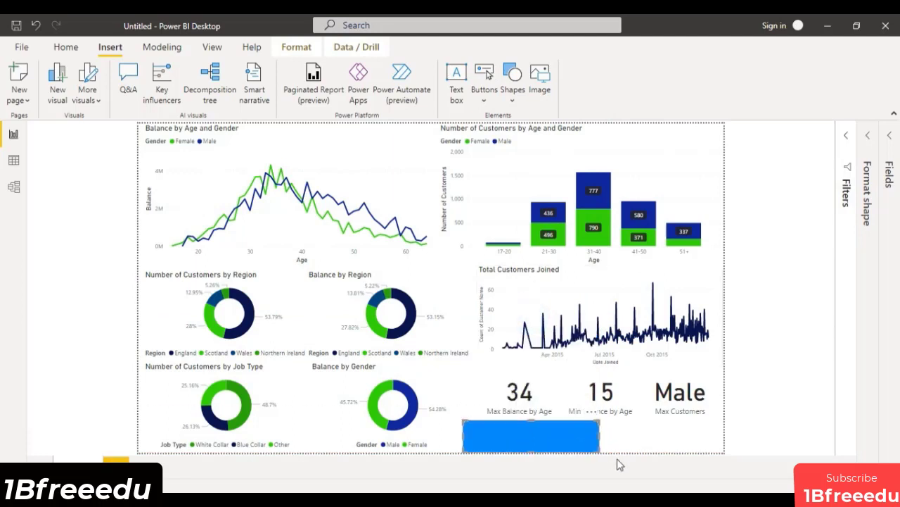
{"action": "left_click_drag", "start_coordinate": [599, 434], "coordinate": [722, 435]}
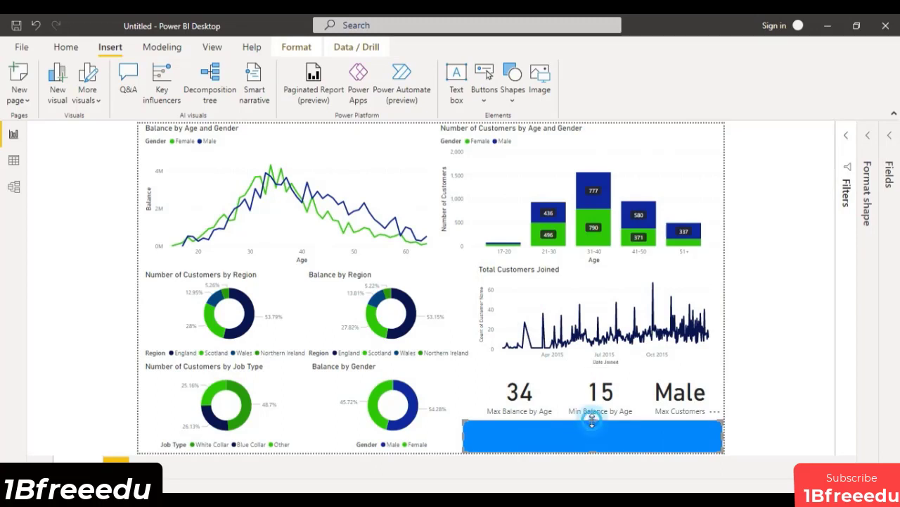
{"action": "left_click_drag", "start_coordinate": [593, 419], "coordinate": [594, 430]}
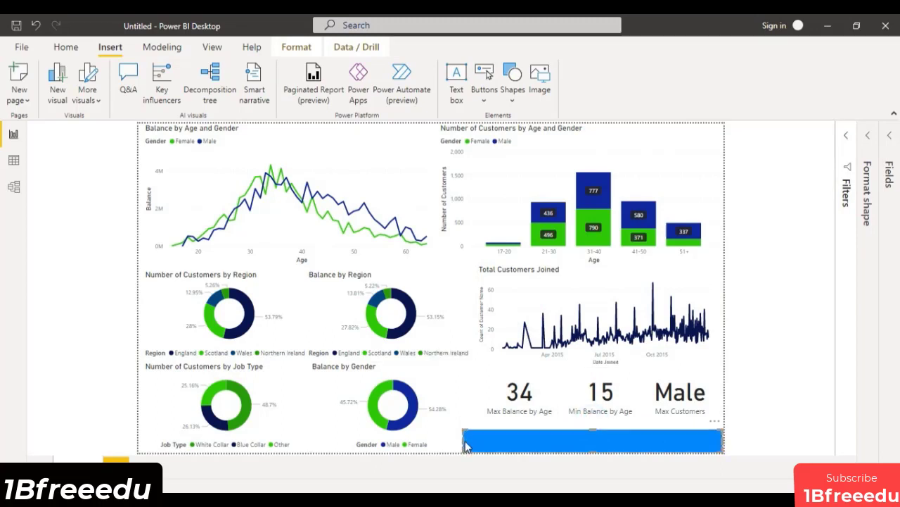
{"action": "left_click_drag", "start_coordinate": [464, 445], "coordinate": [492, 446]}
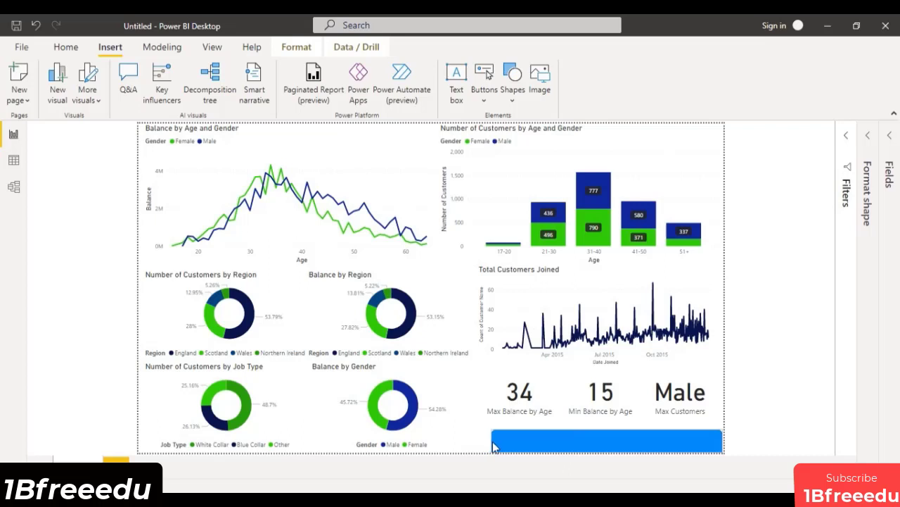
Turn on the banner shape's text and enter "Customer Analysis - Bank".
{"action": "left_click", "coordinate": [866, 140]}
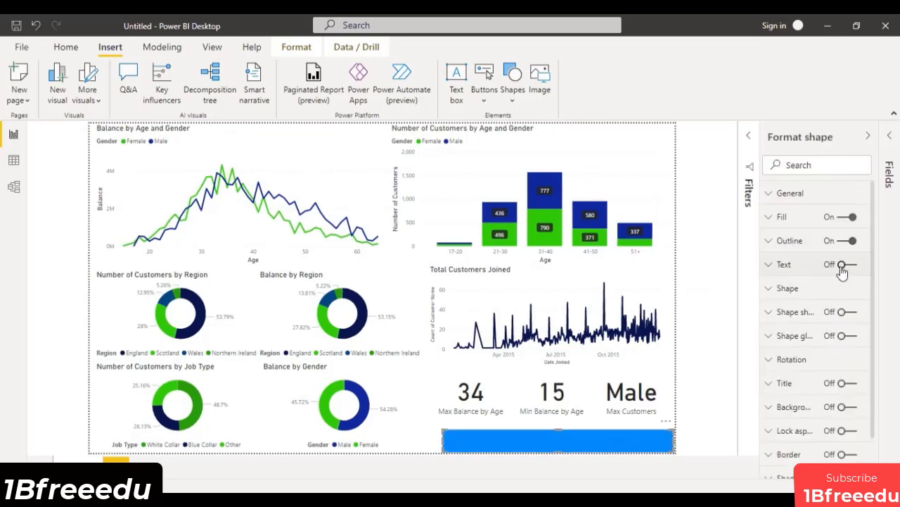
{"action": "left_click", "coordinate": [843, 264]}
{"action": "left_click", "coordinate": [786, 265]}
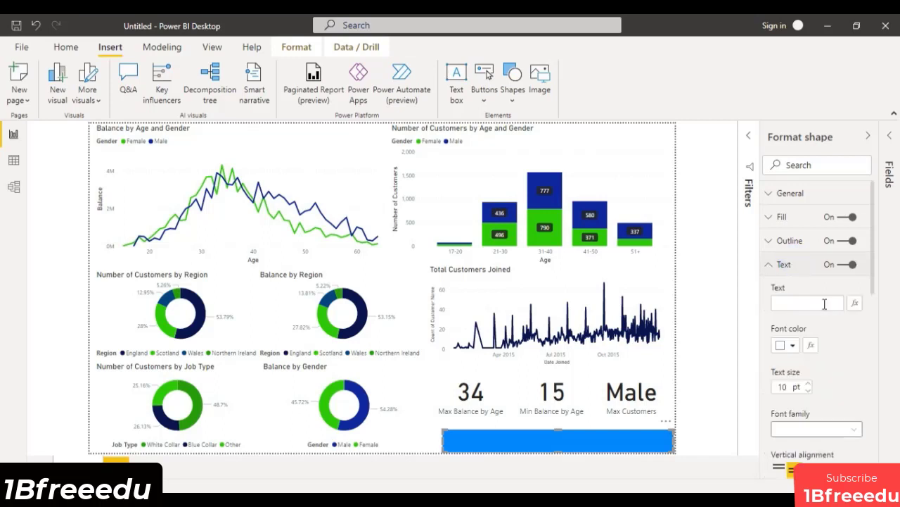
{"action": "left_click", "coordinate": [824, 303]}
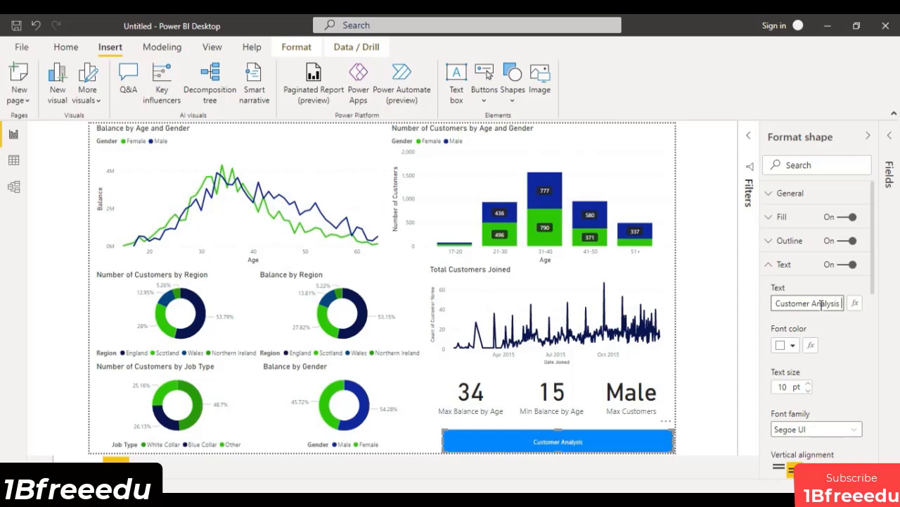
{"action": "type", "text": "- Bank"}
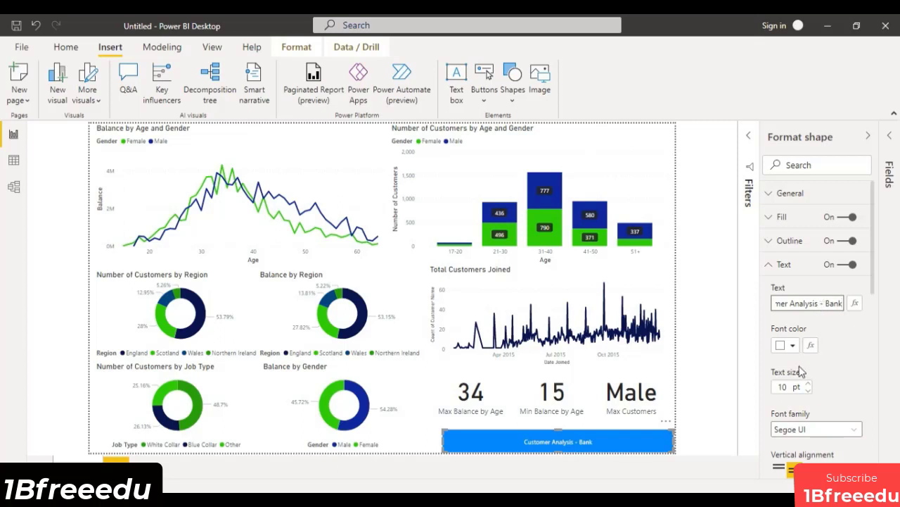
Set the banner's text size to 30 pt and make the shape slightly taller to fit the text.
{"action": "left_click_drag", "start_coordinate": [793, 387], "coordinate": [776, 384]}
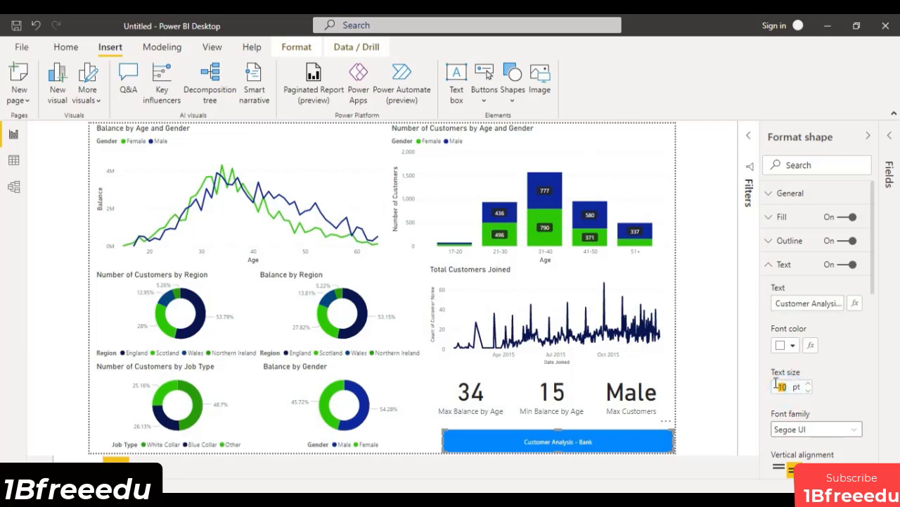
{"action": "type", "text": "30"}
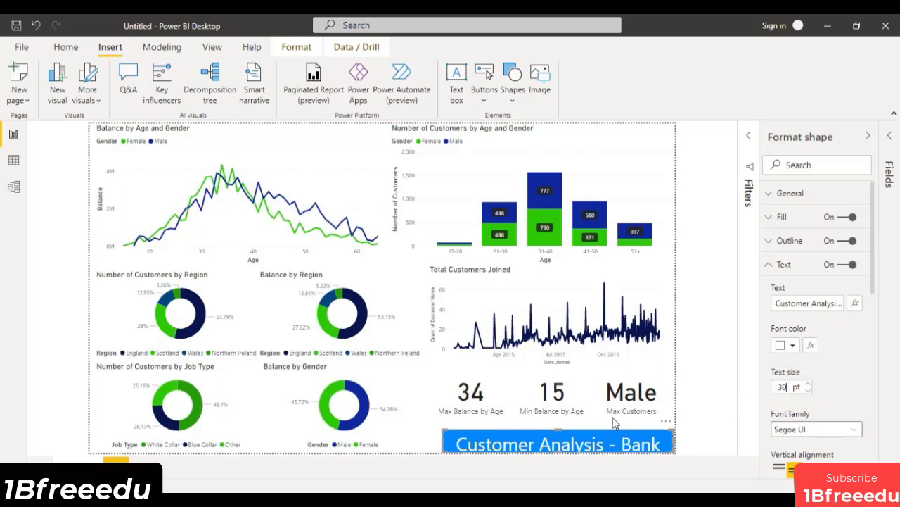
{"action": "left_click_drag", "start_coordinate": [558, 429], "coordinate": [563, 418]}
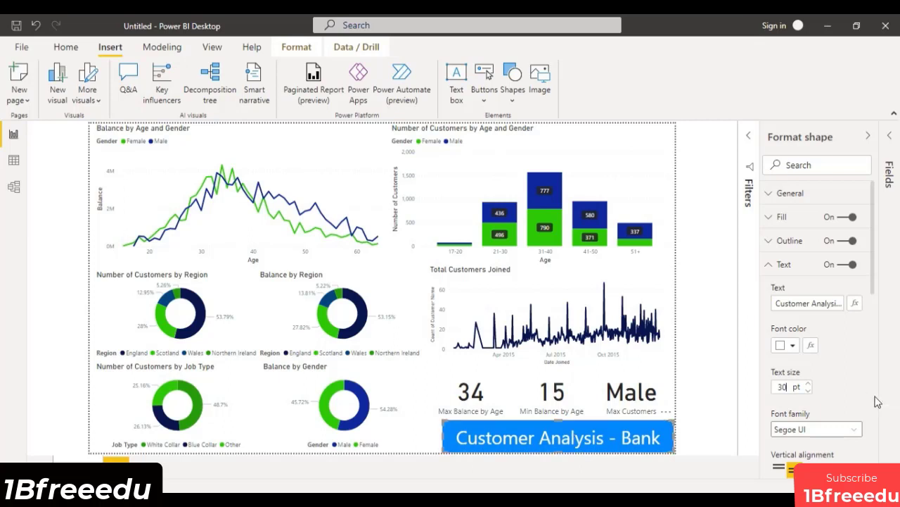
Change the banner shape's fill to the dark green used for White Collar in the job type chart.
{"action": "scroll", "coordinate": [825, 408], "scroll_direction": "down", "scroll_amount": 2}
{"action": "scroll", "coordinate": [824, 408], "scroll_direction": "down", "scroll_amount": 3}
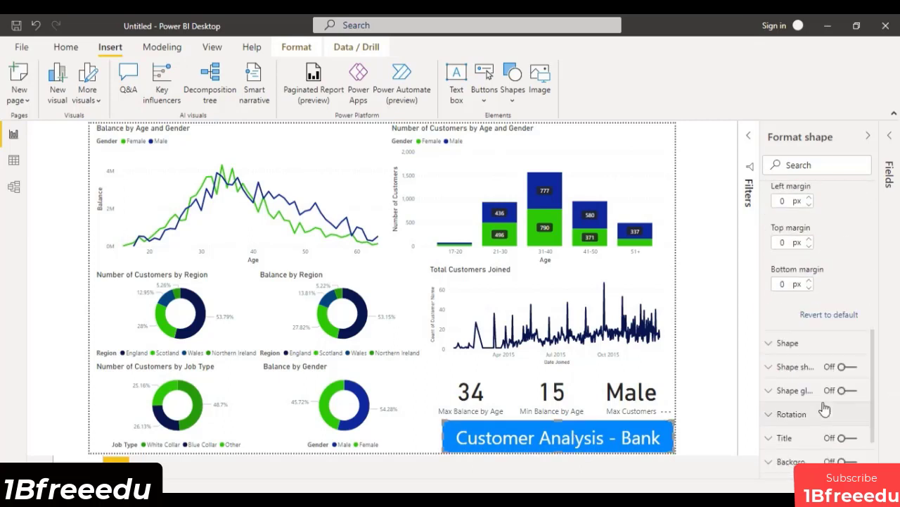
{"action": "scroll", "coordinate": [825, 408], "scroll_direction": "up", "scroll_amount": 4}
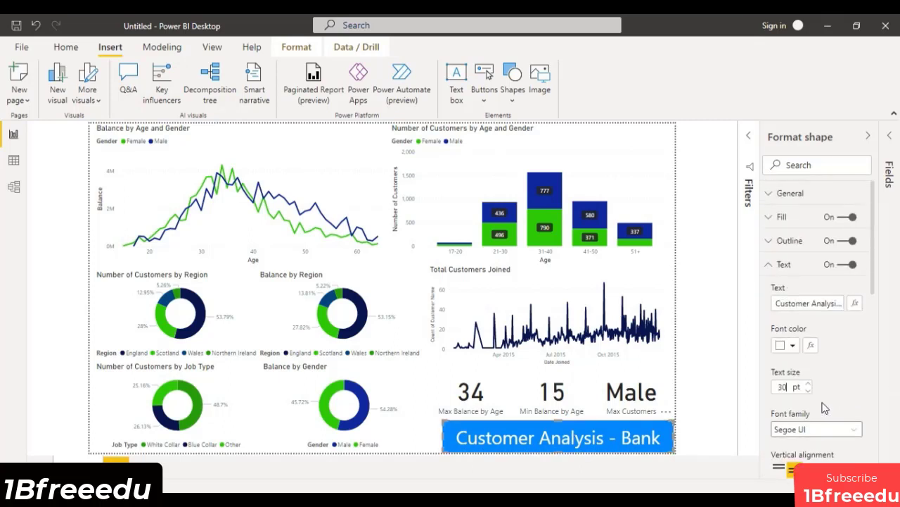
{"action": "left_click", "coordinate": [769, 264]}
{"action": "left_click", "coordinate": [774, 218]}
{"action": "left_click", "coordinate": [783, 256]}
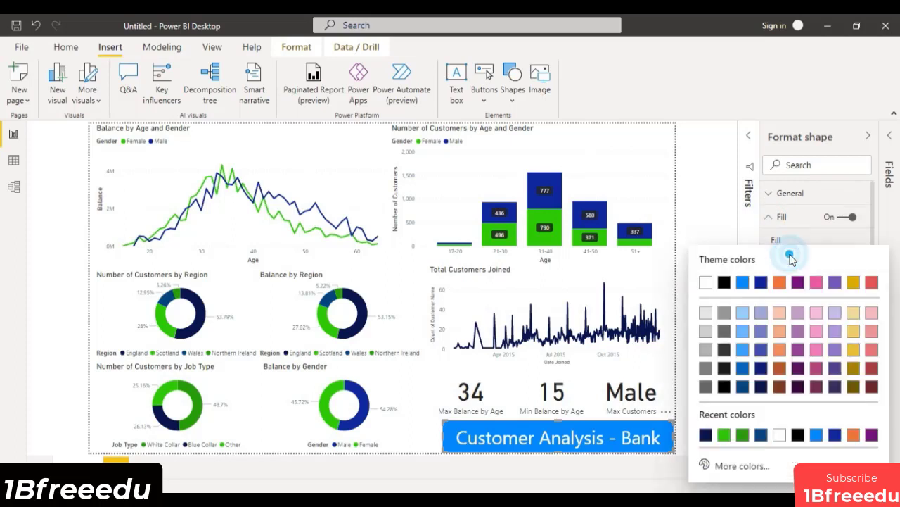
{"action": "left_click", "coordinate": [742, 434]}
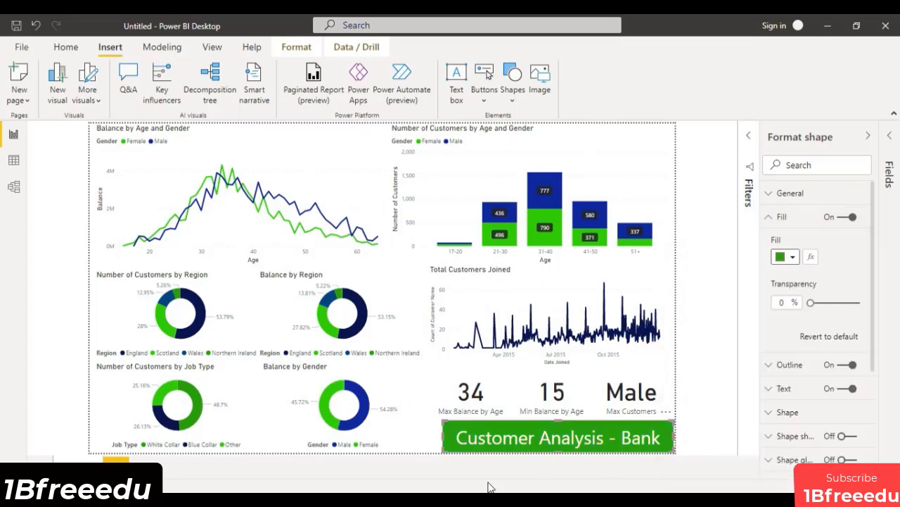
Collapse the Format shape pane, nudge the banner slightly down from the cards, and deselect it.
{"action": "left_click", "coordinate": [868, 135]}
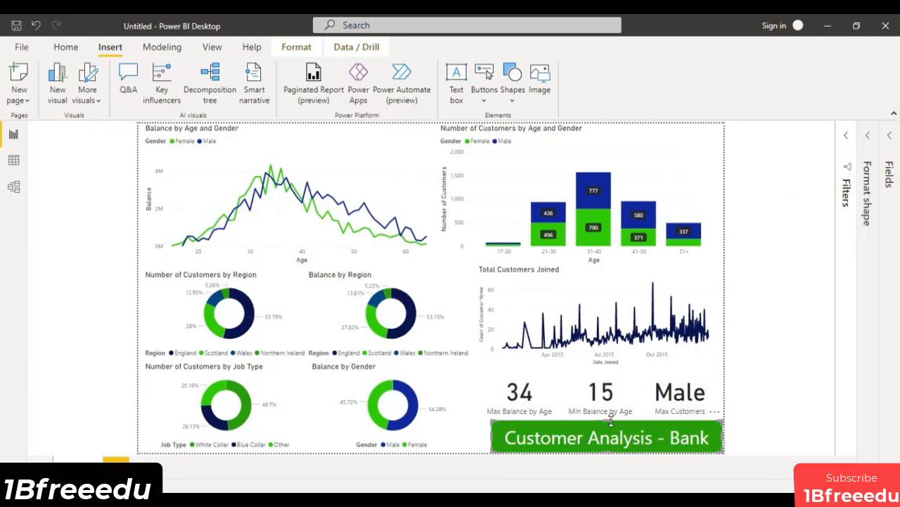
{"action": "left_click_drag", "start_coordinate": [629, 434], "coordinate": [669, 438]}
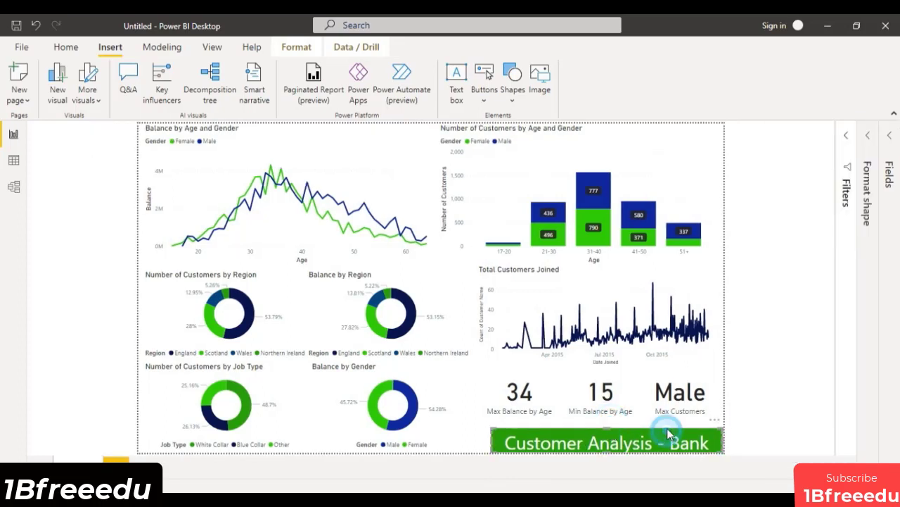
{"action": "left_click", "coordinate": [809, 288]}
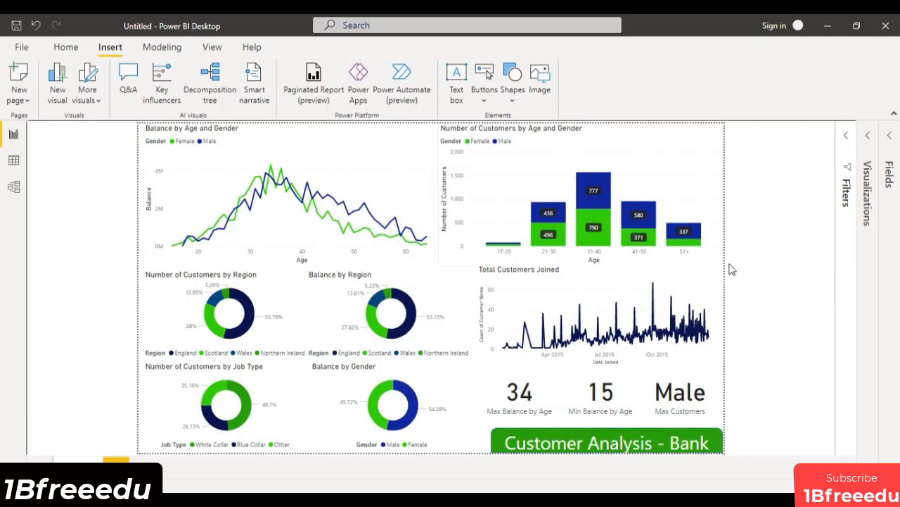